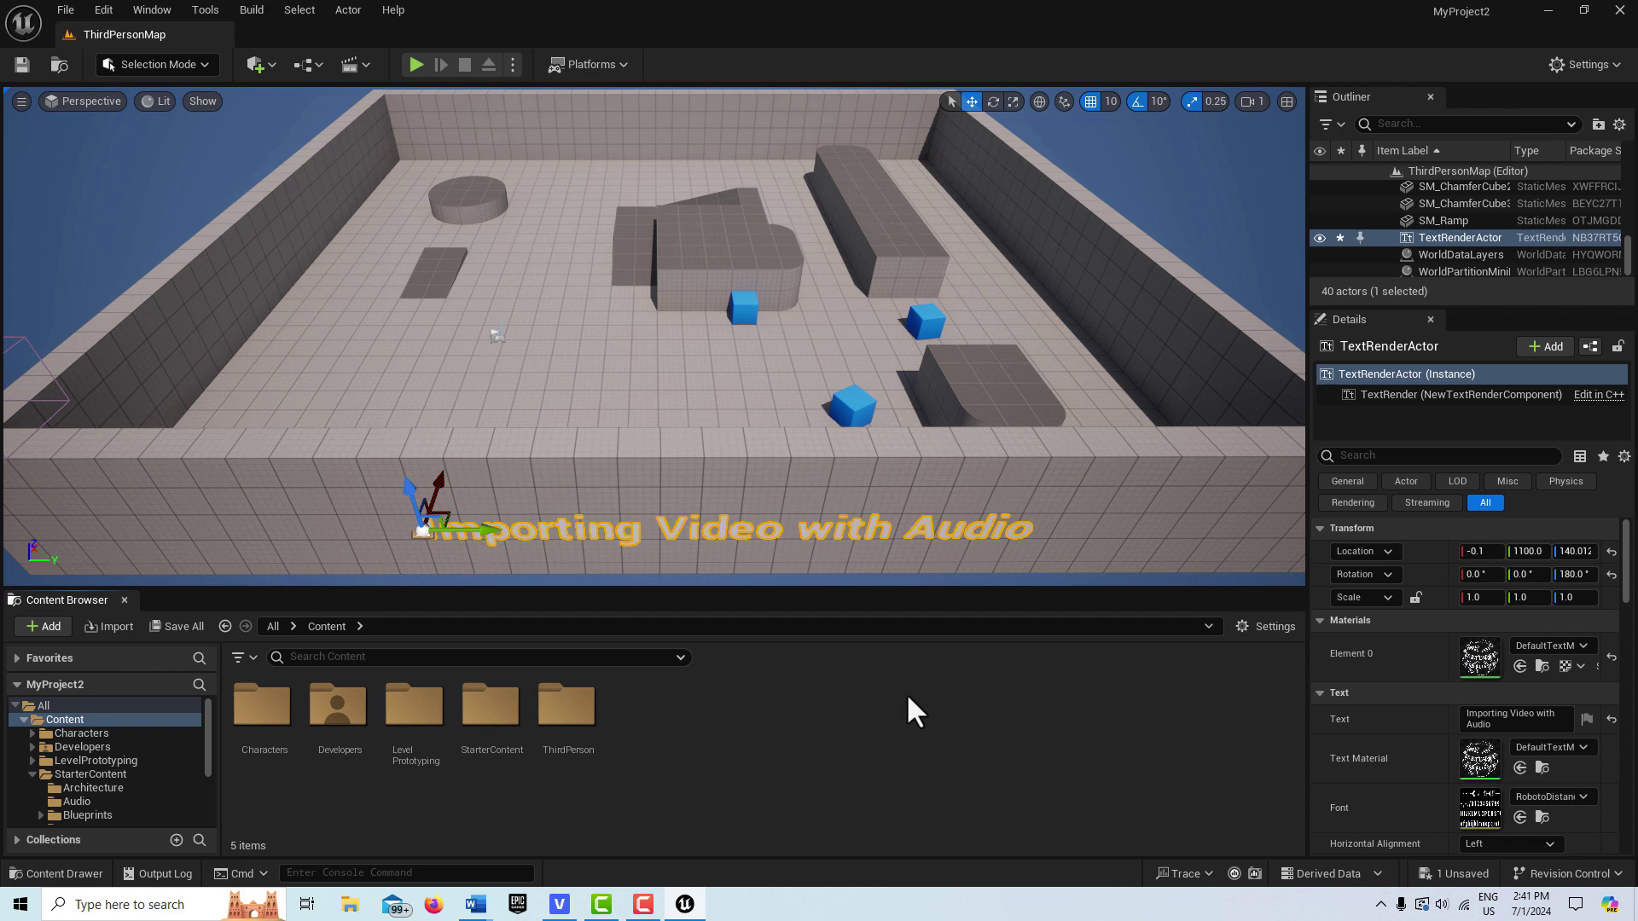
Create a new folder named Movies in the project's Content folder.
right_click(710, 714)
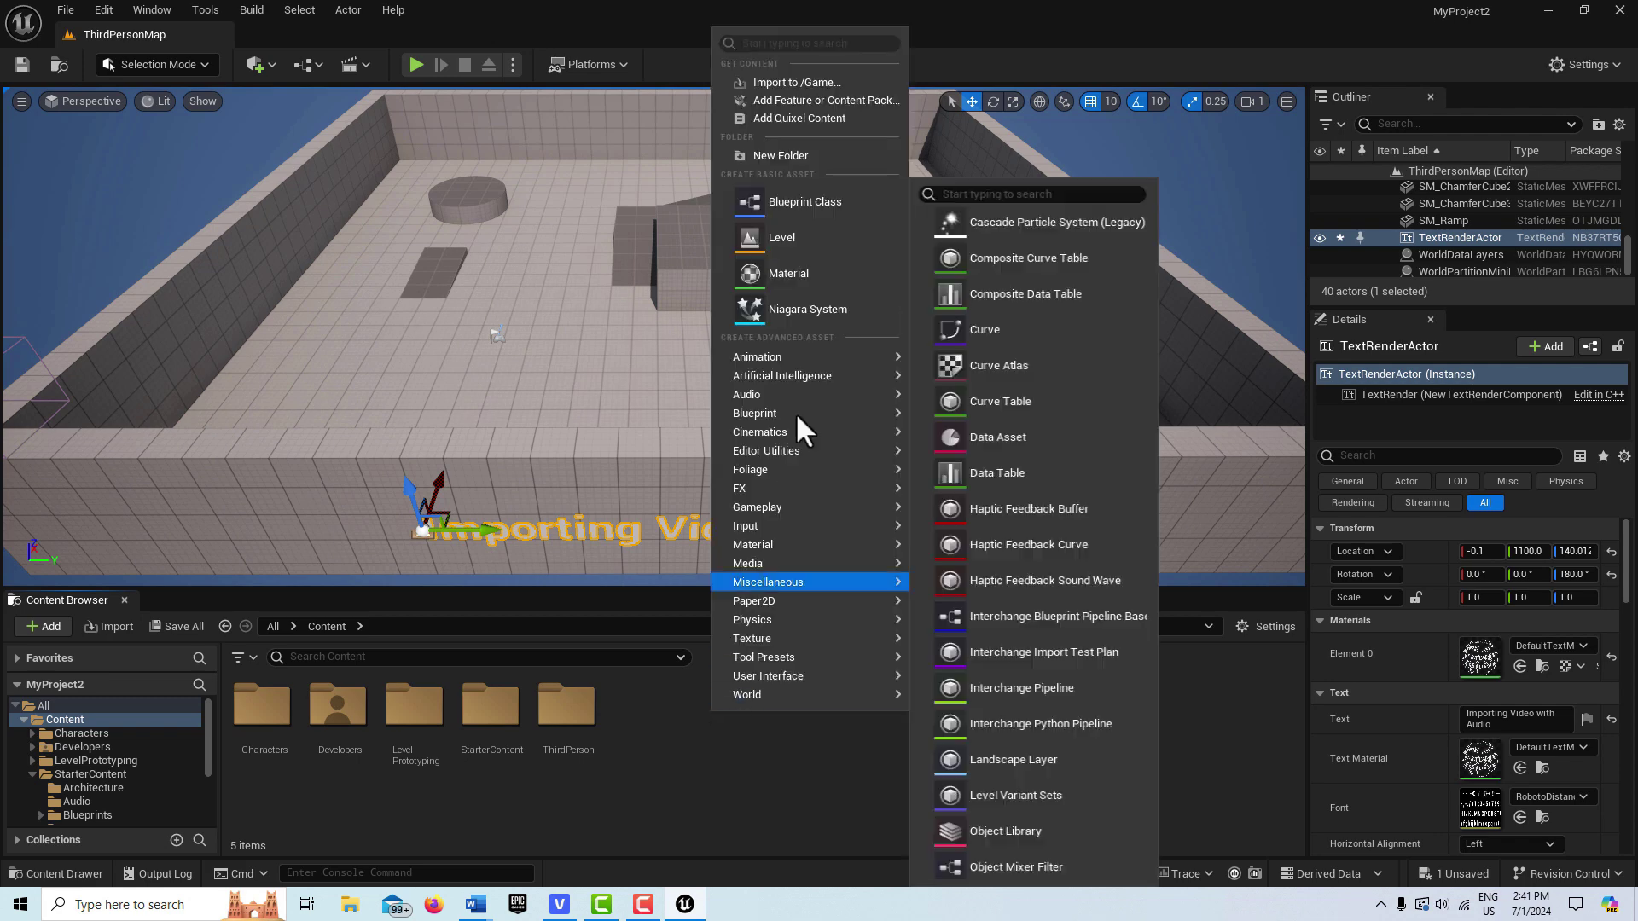
click(805, 153)
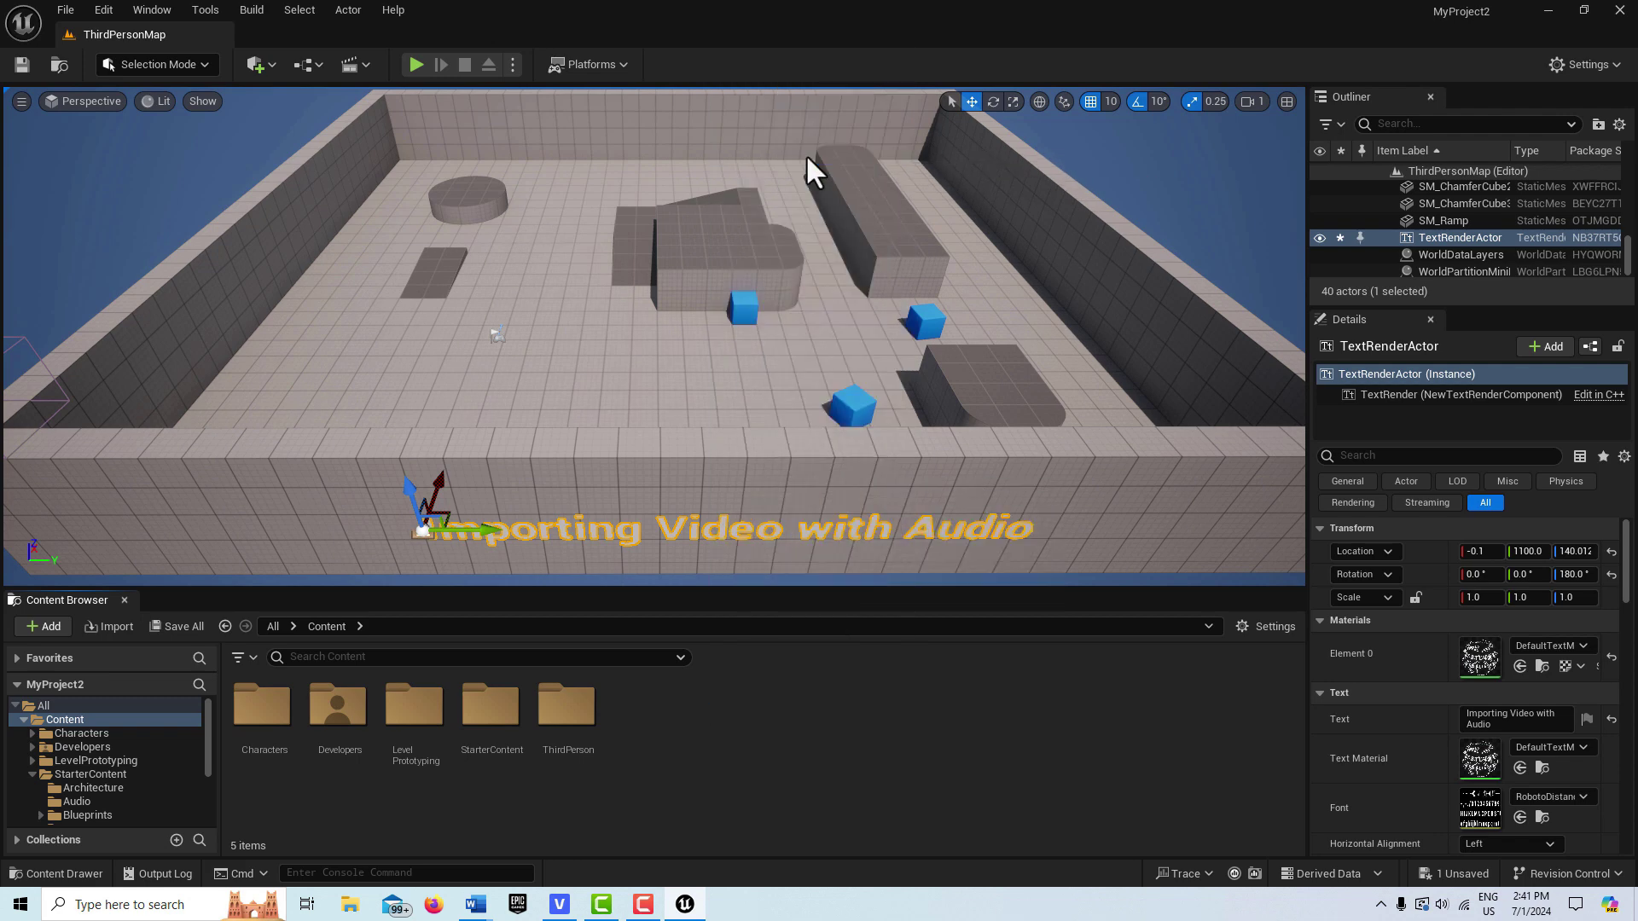
text(Movies)
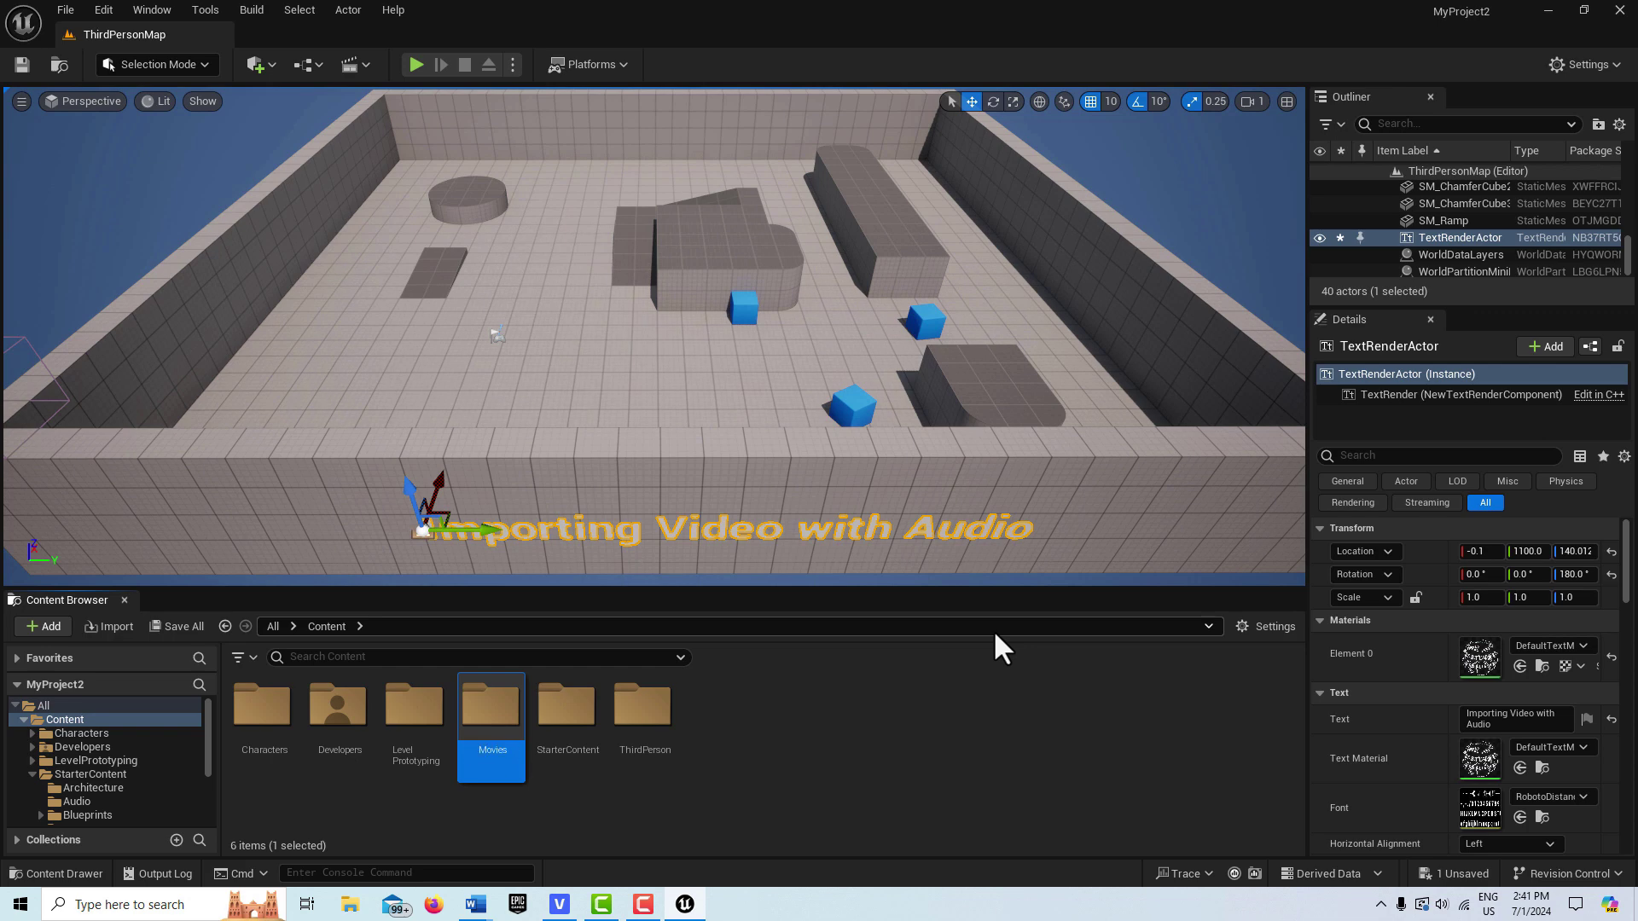
key(Return)
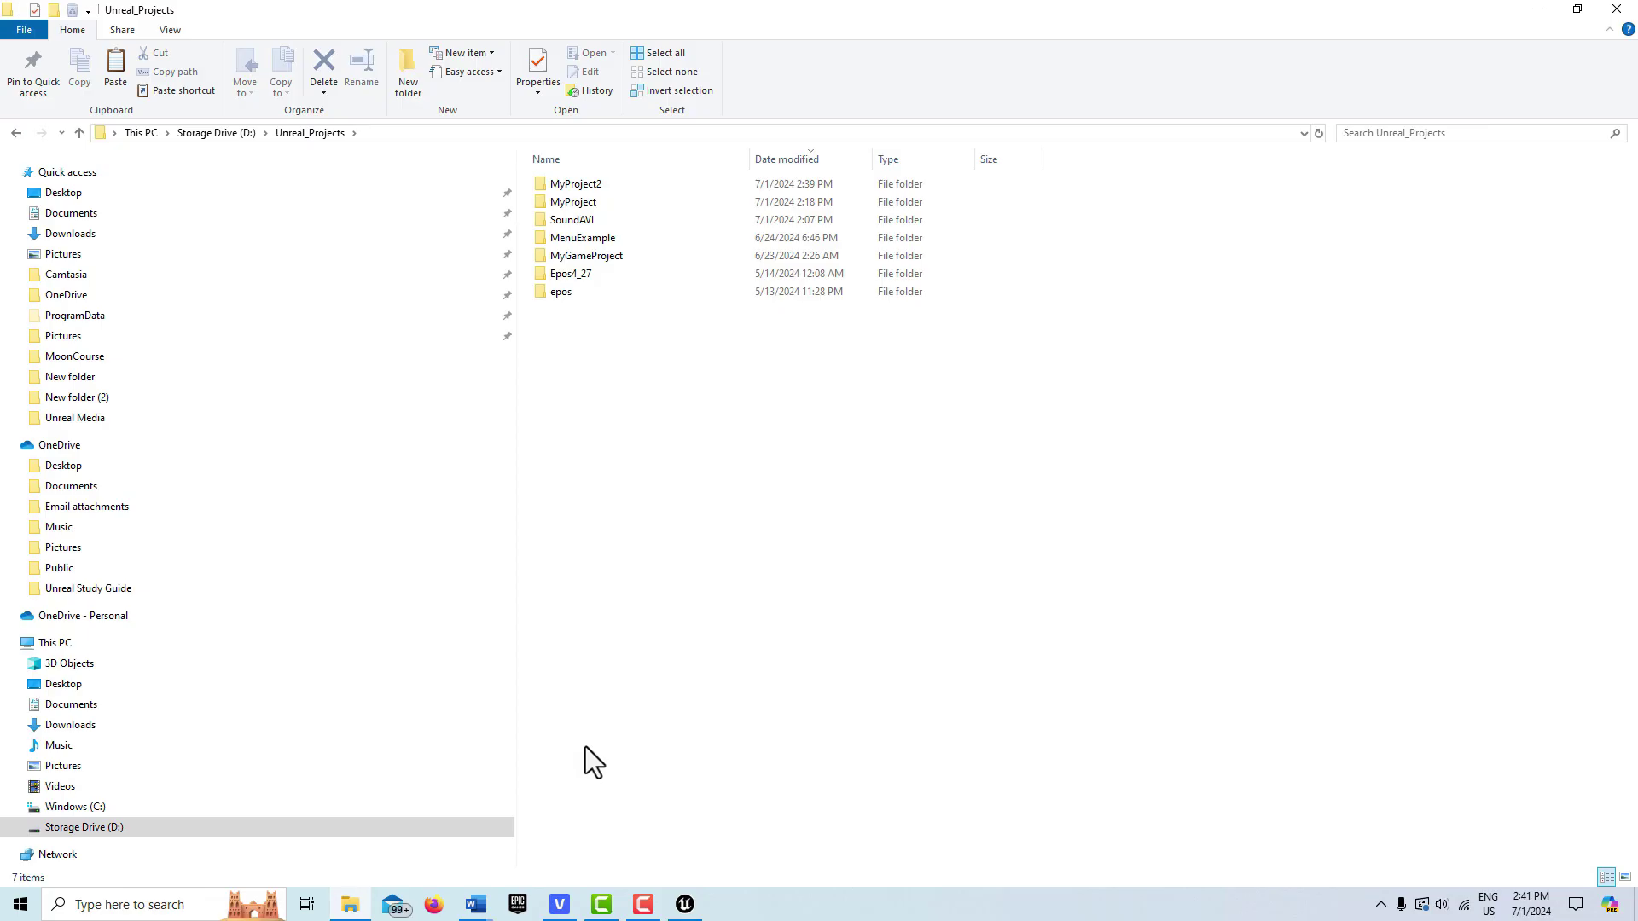
Paste test3.avi into MyProject2\Content\Movies in File Explorer, then return to Unreal.
double_click(608, 184)
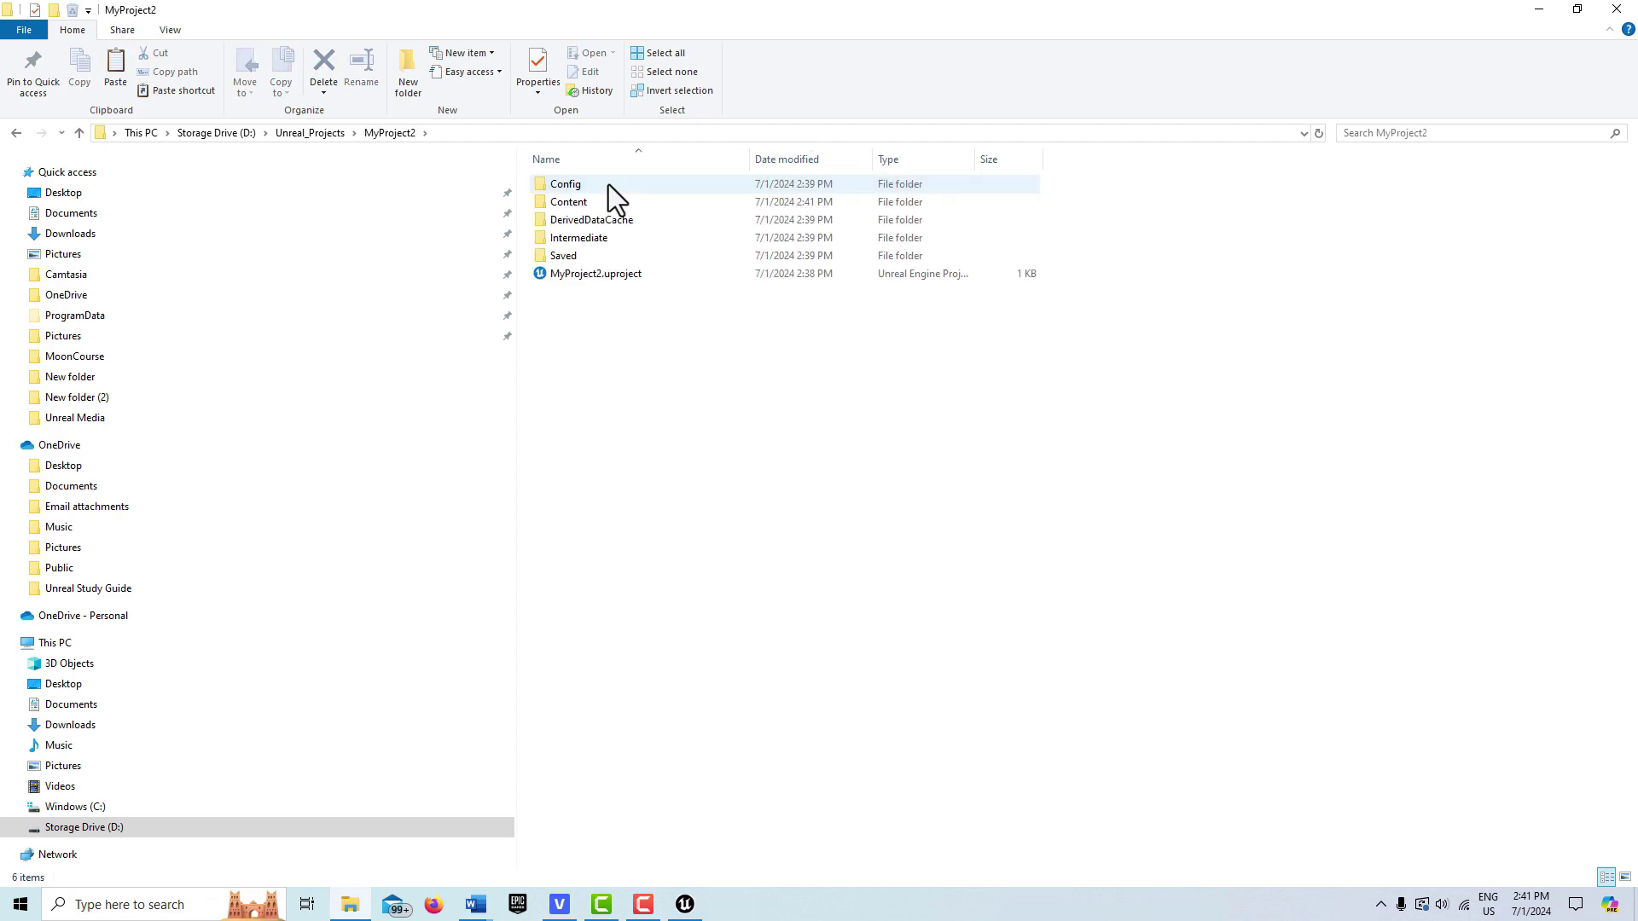
double_click(592, 202)
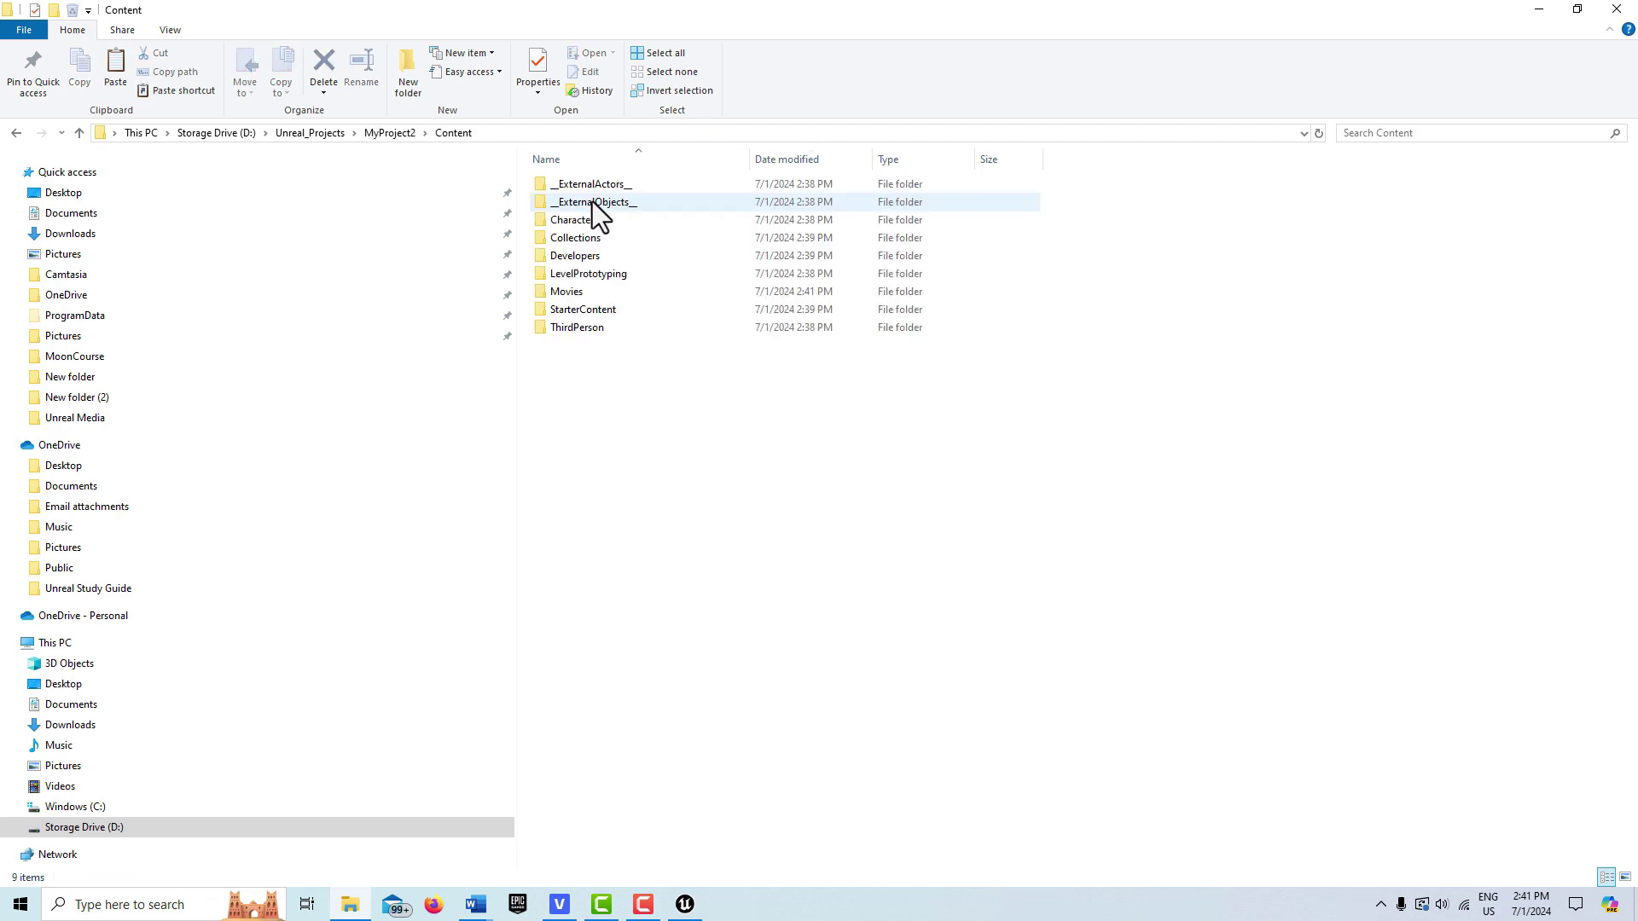
double_click(576, 292)
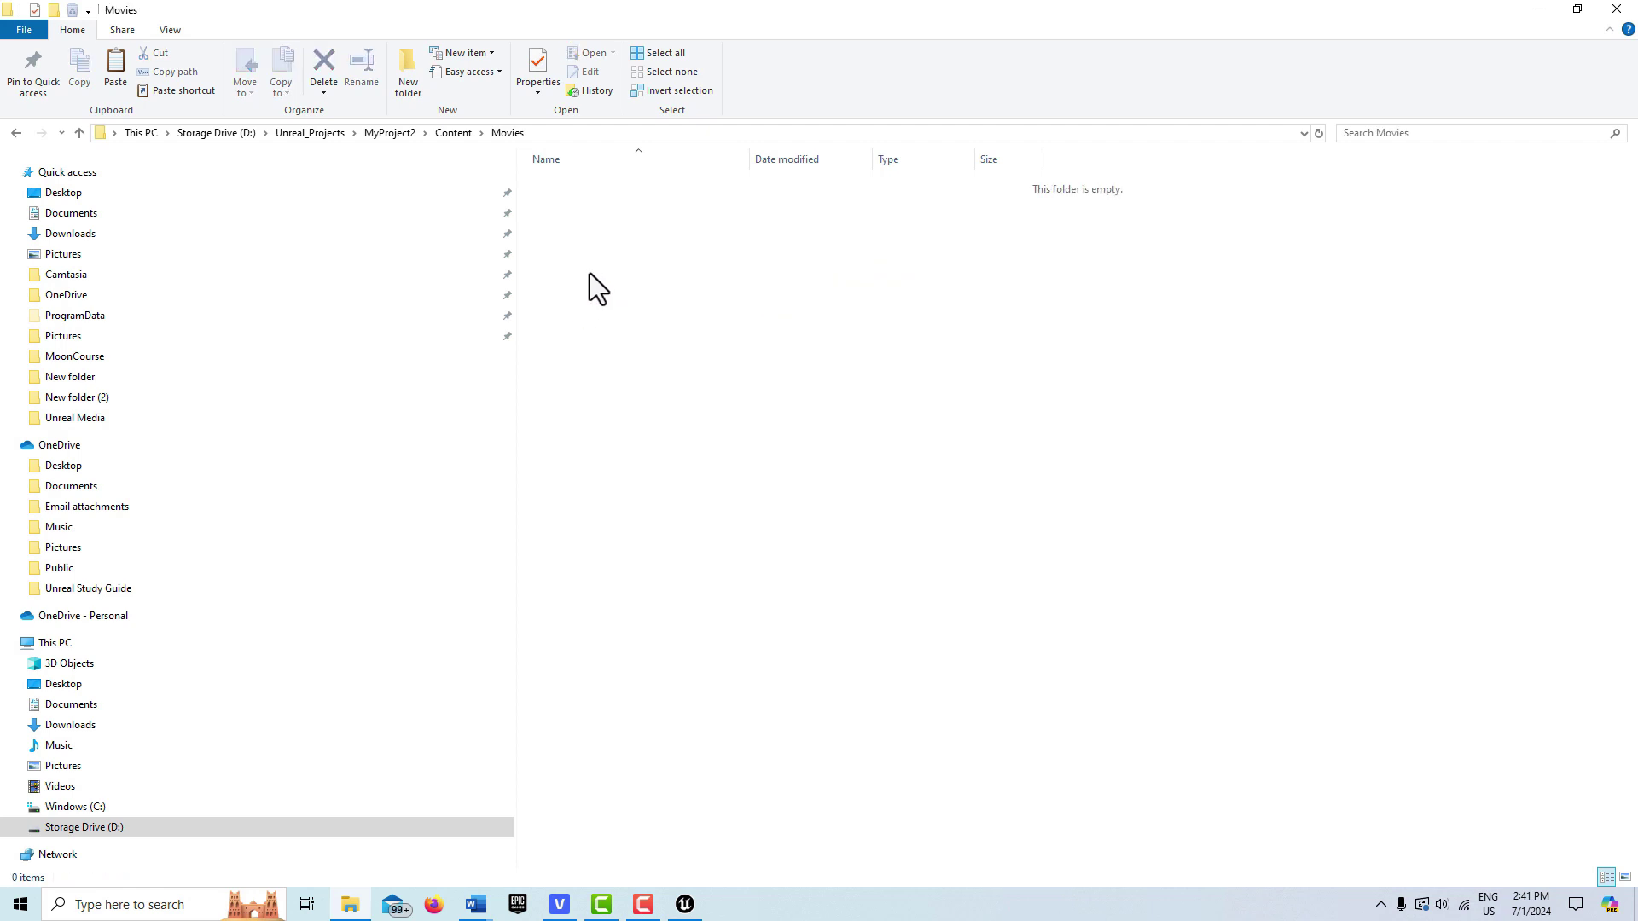
right_click(591, 273)
click(638, 391)
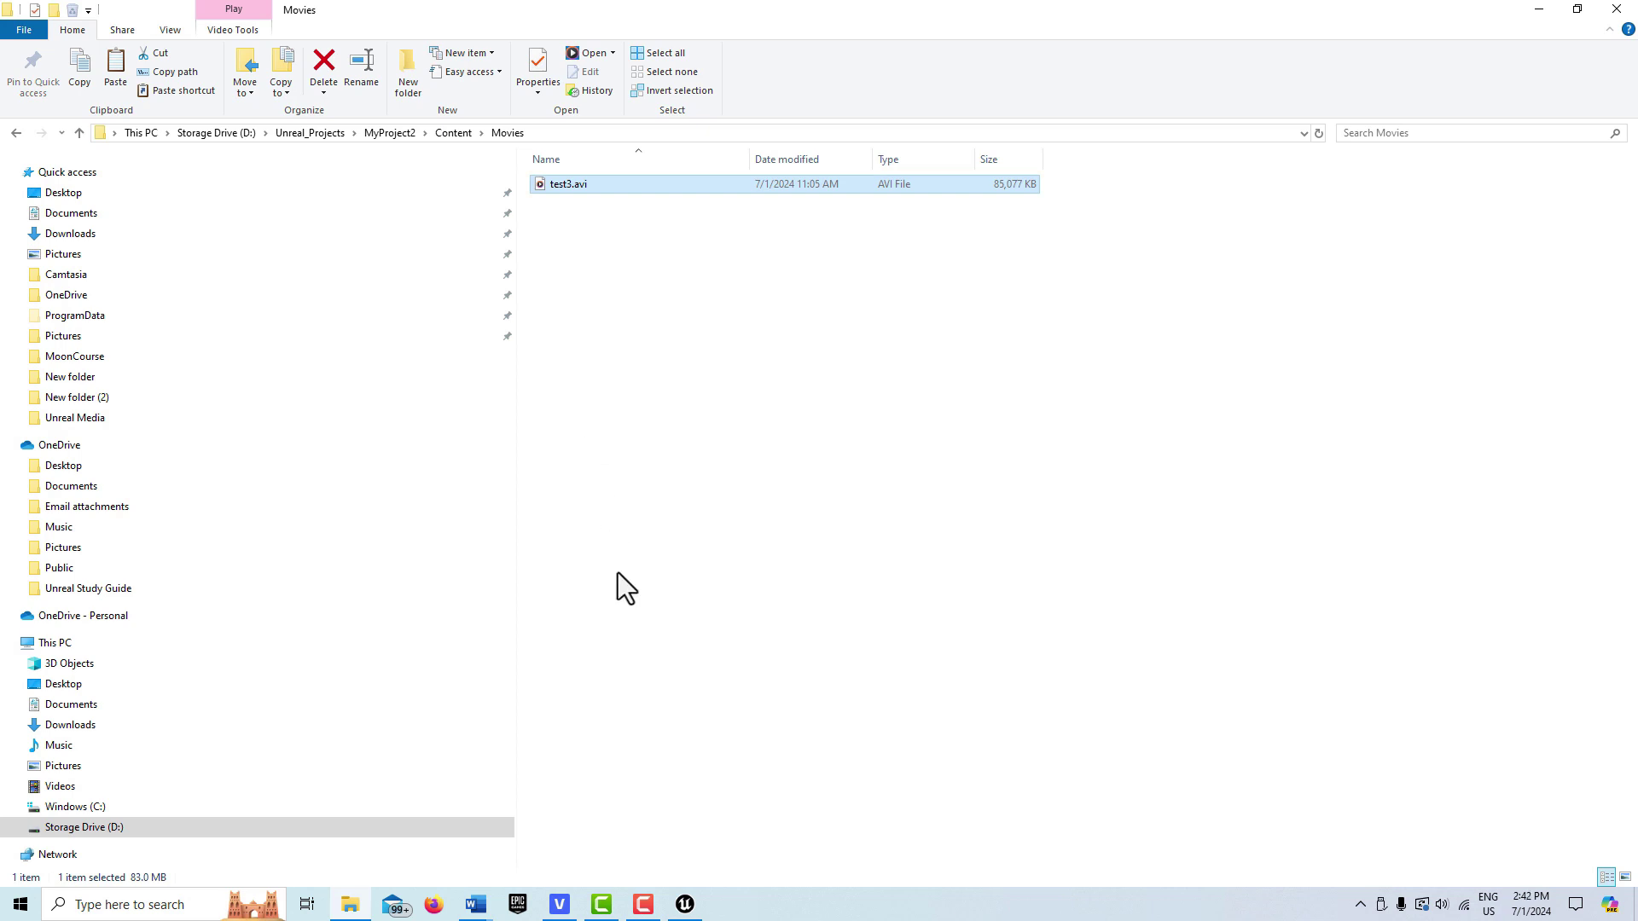
click(685, 906)
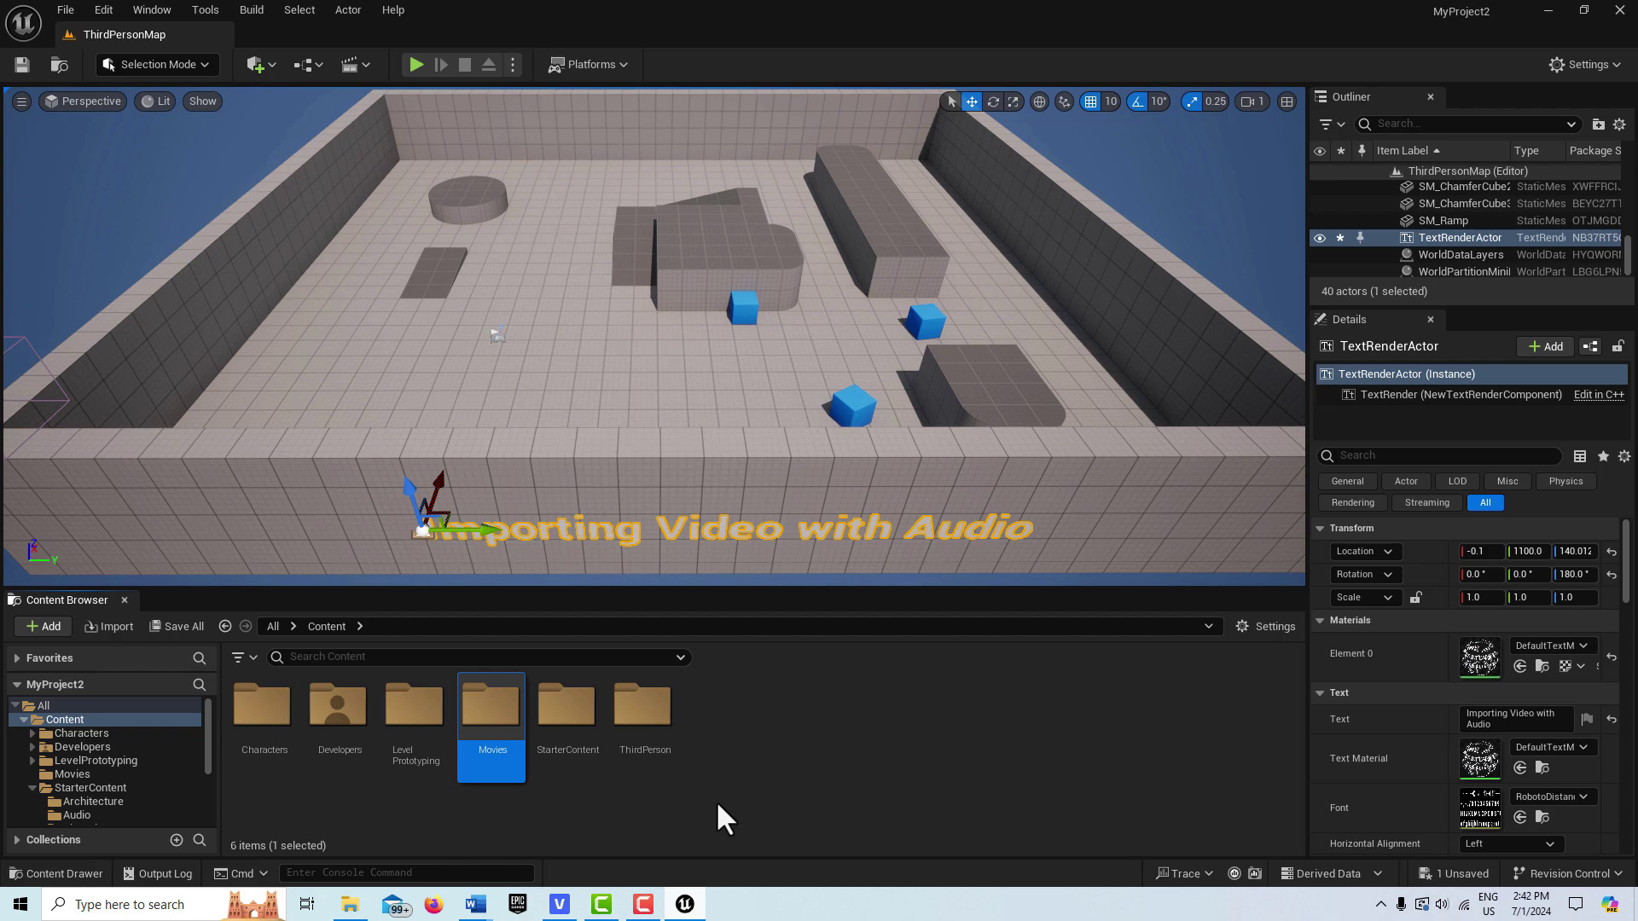
Create a File Media Source asset named NewFileMediaSource in Content.
right_click(778, 716)
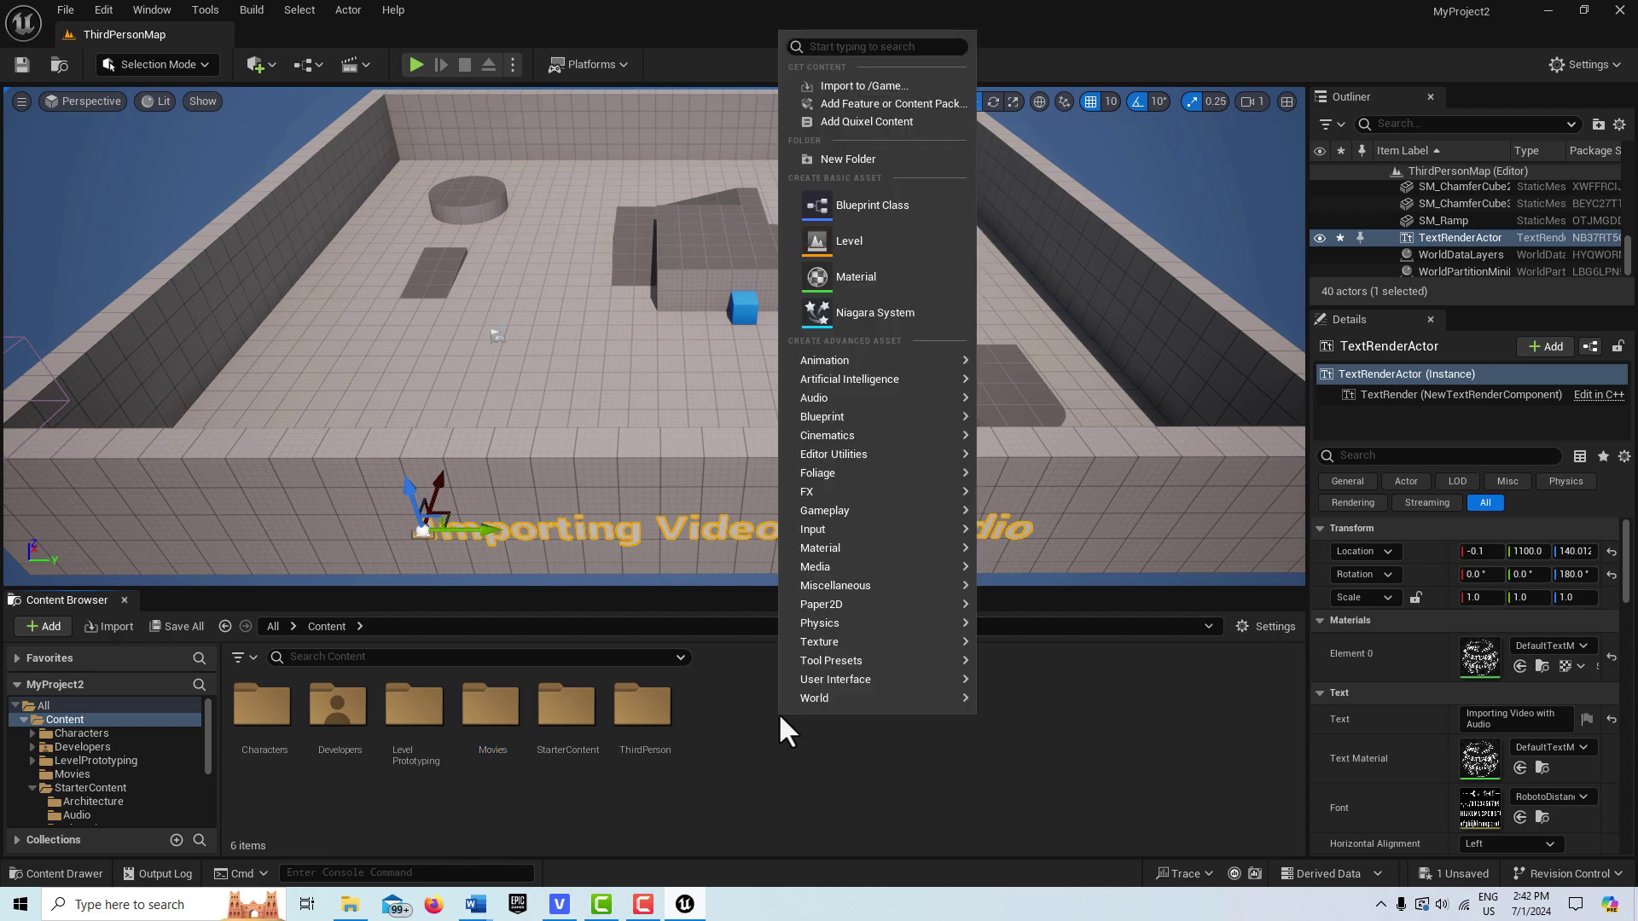
mouse_move(858, 563)
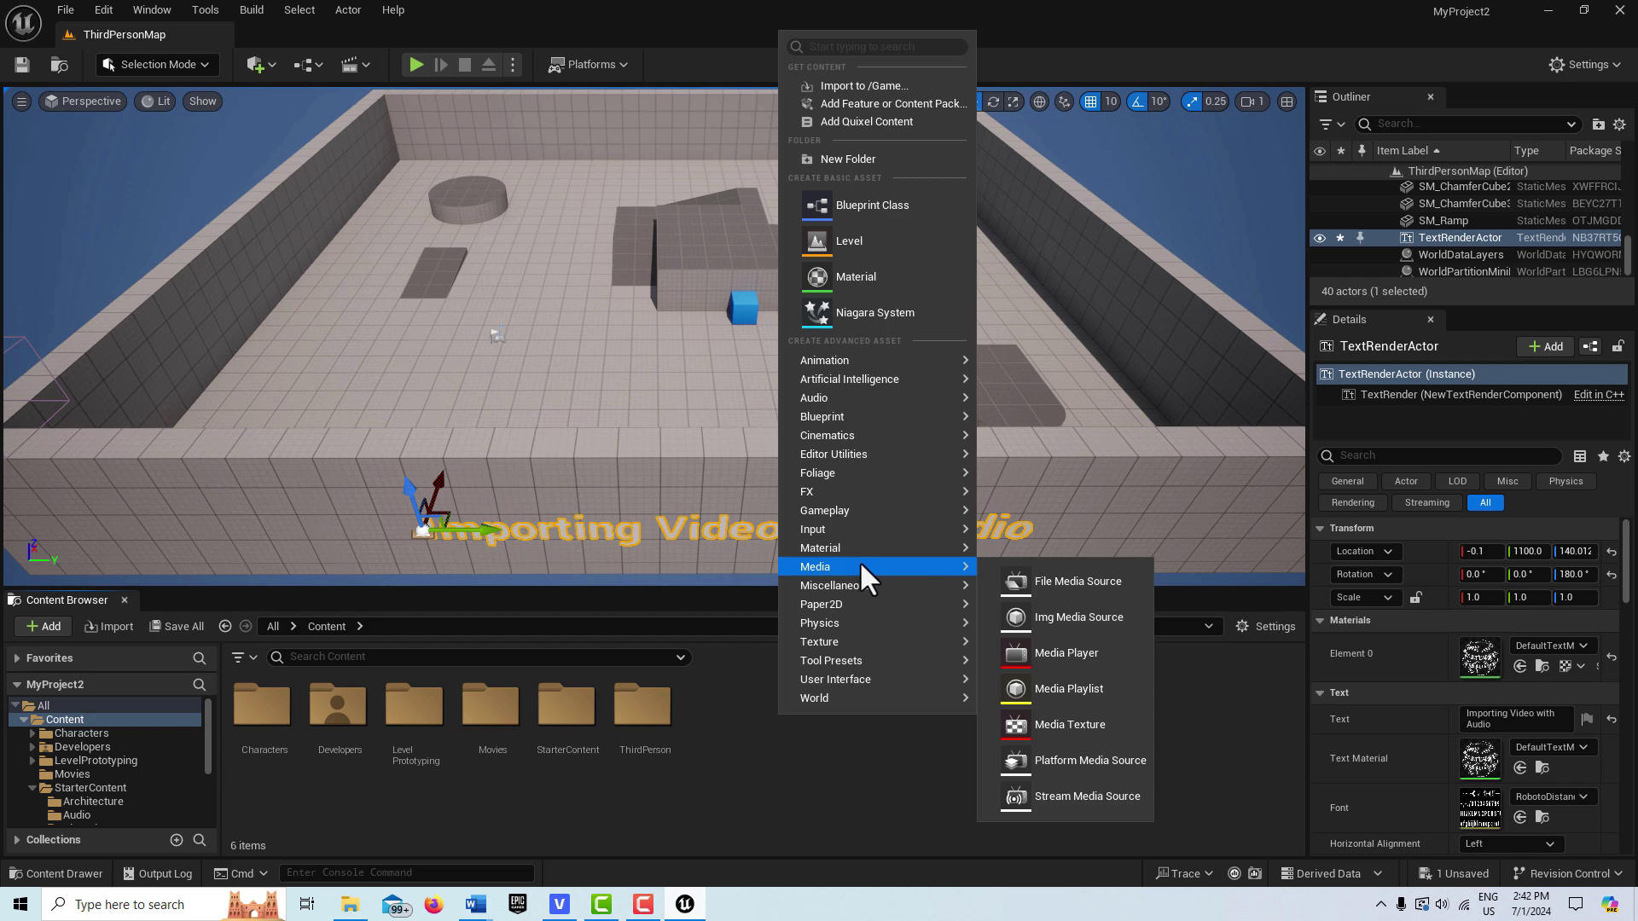
click(1090, 581)
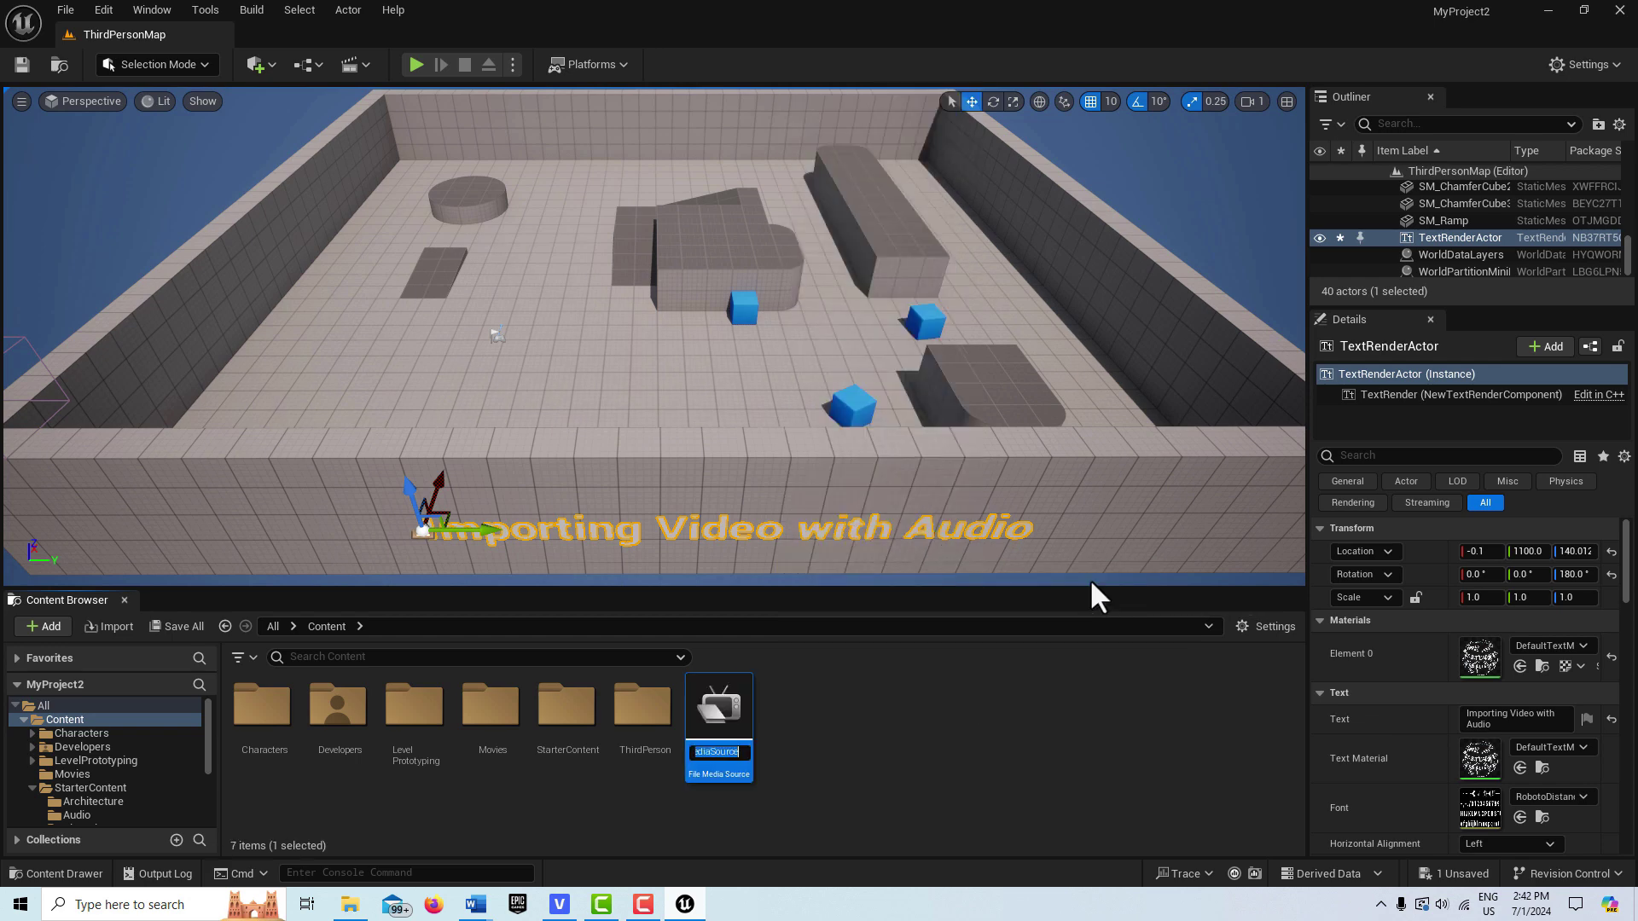
Set NewFileMediaSource's file path to ./Movies/test3.avi and save the asset.
double_click(708, 721)
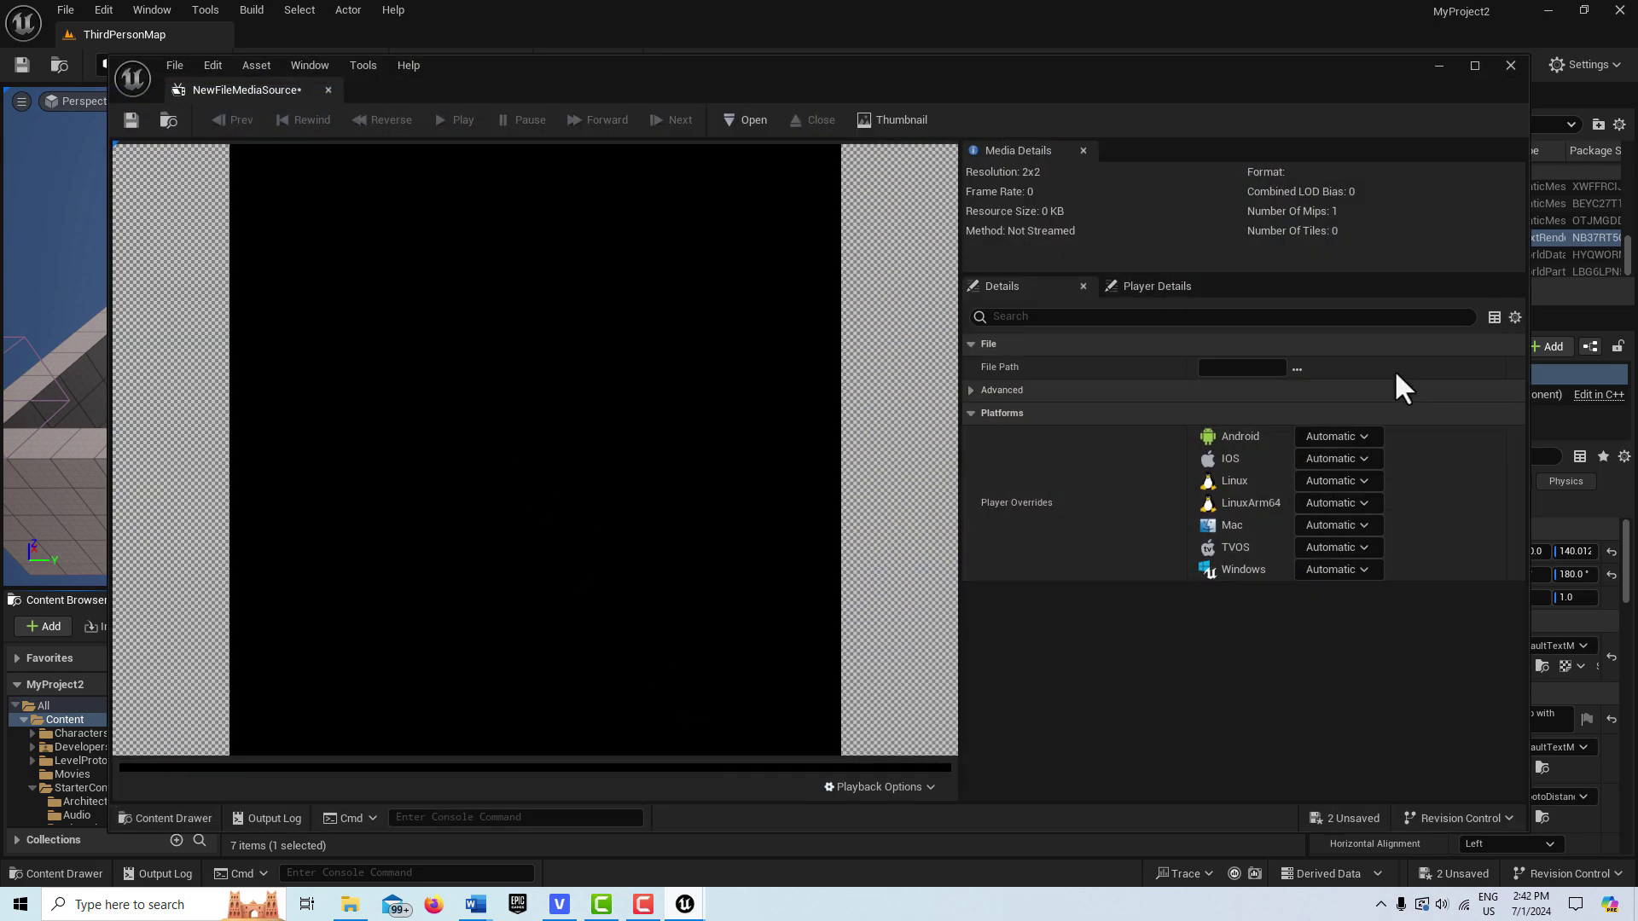
click(1297, 369)
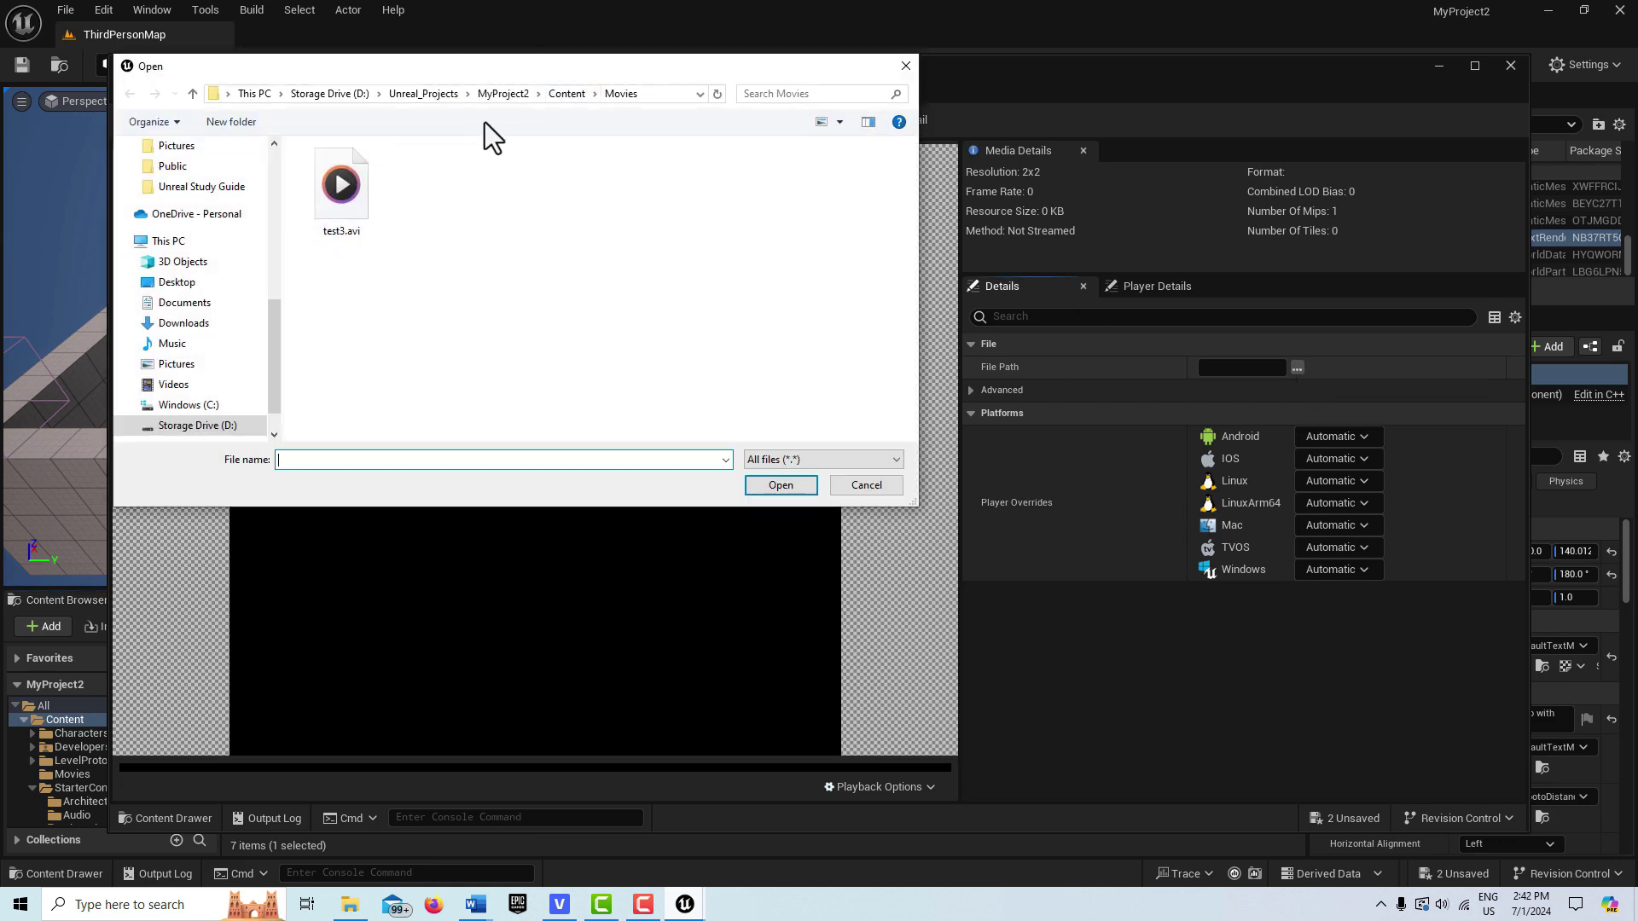
click(362, 189)
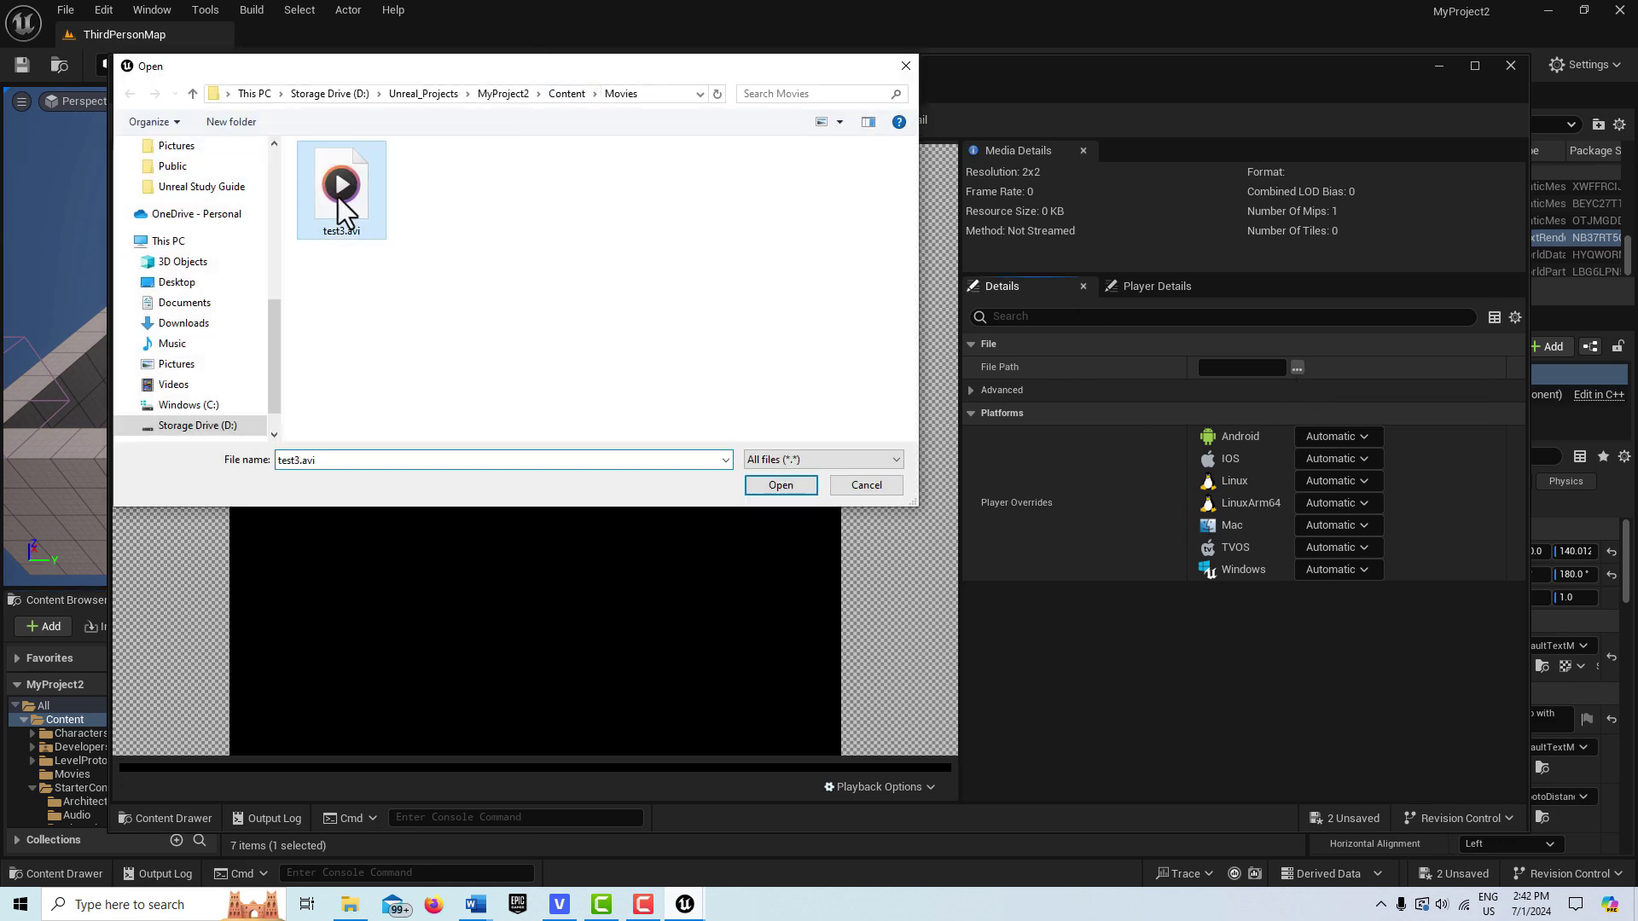
click(802, 483)
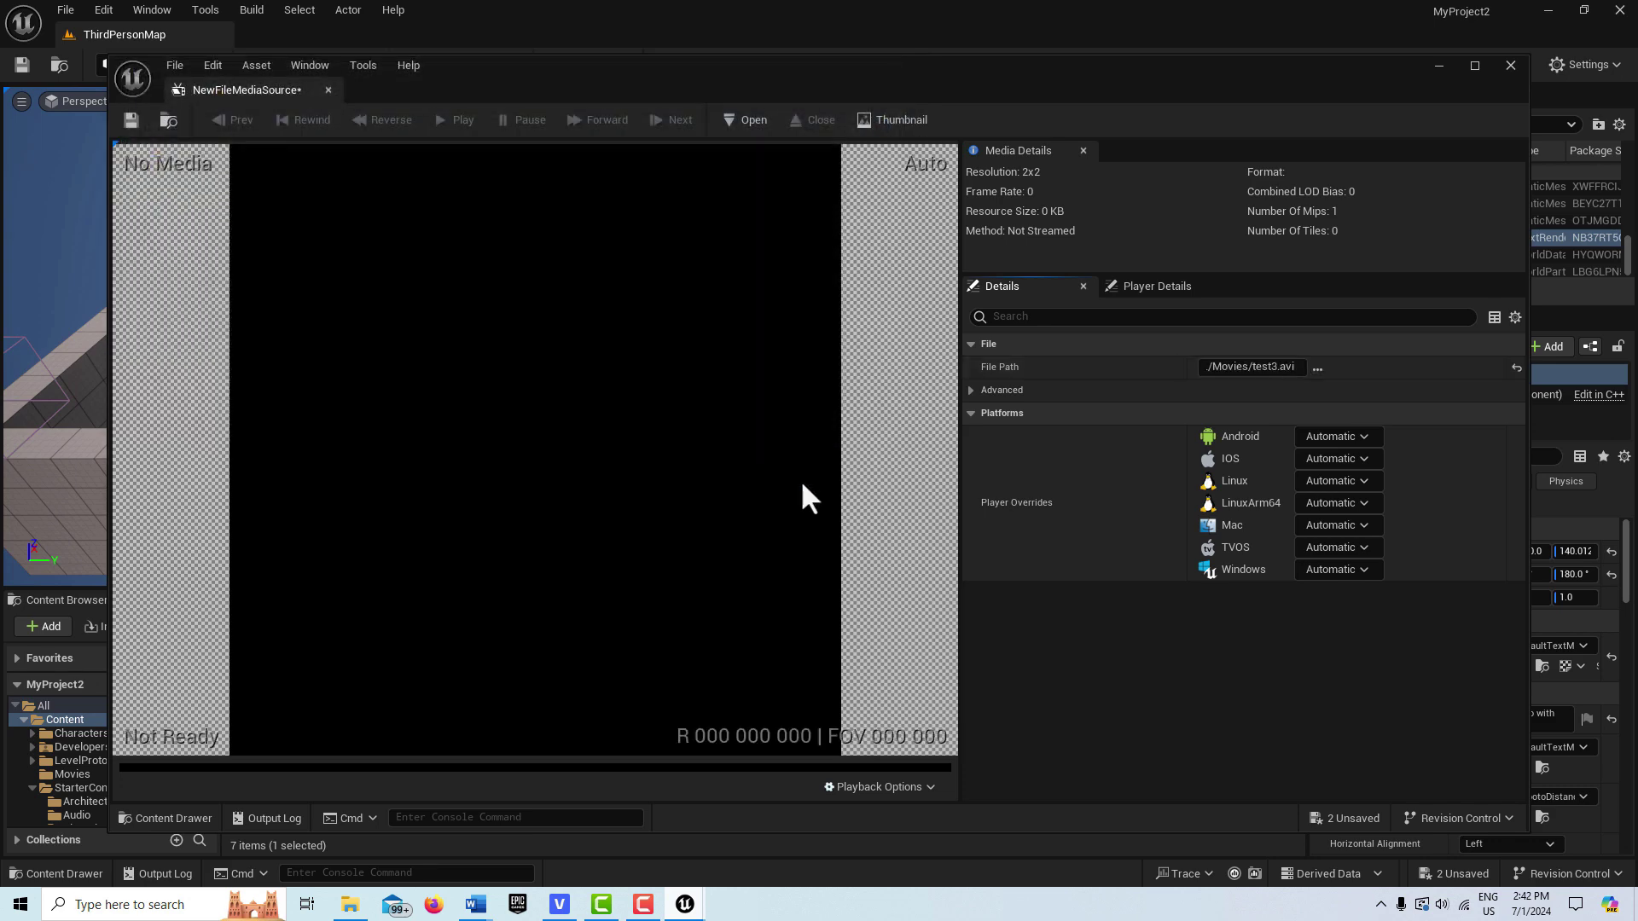
click(130, 120)
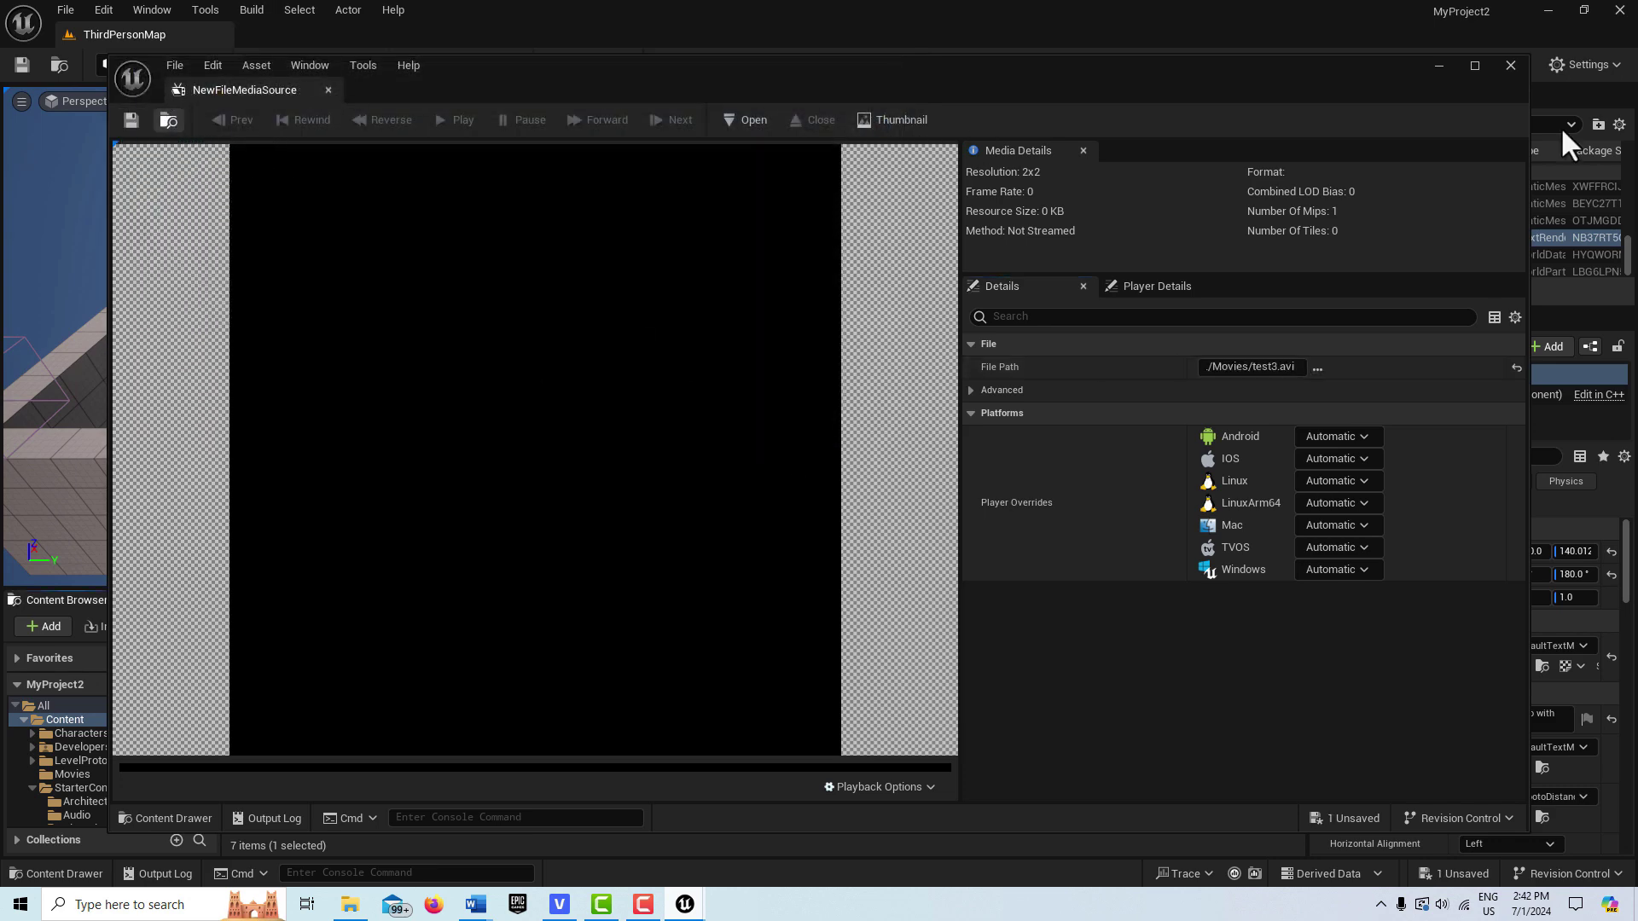
click(1511, 66)
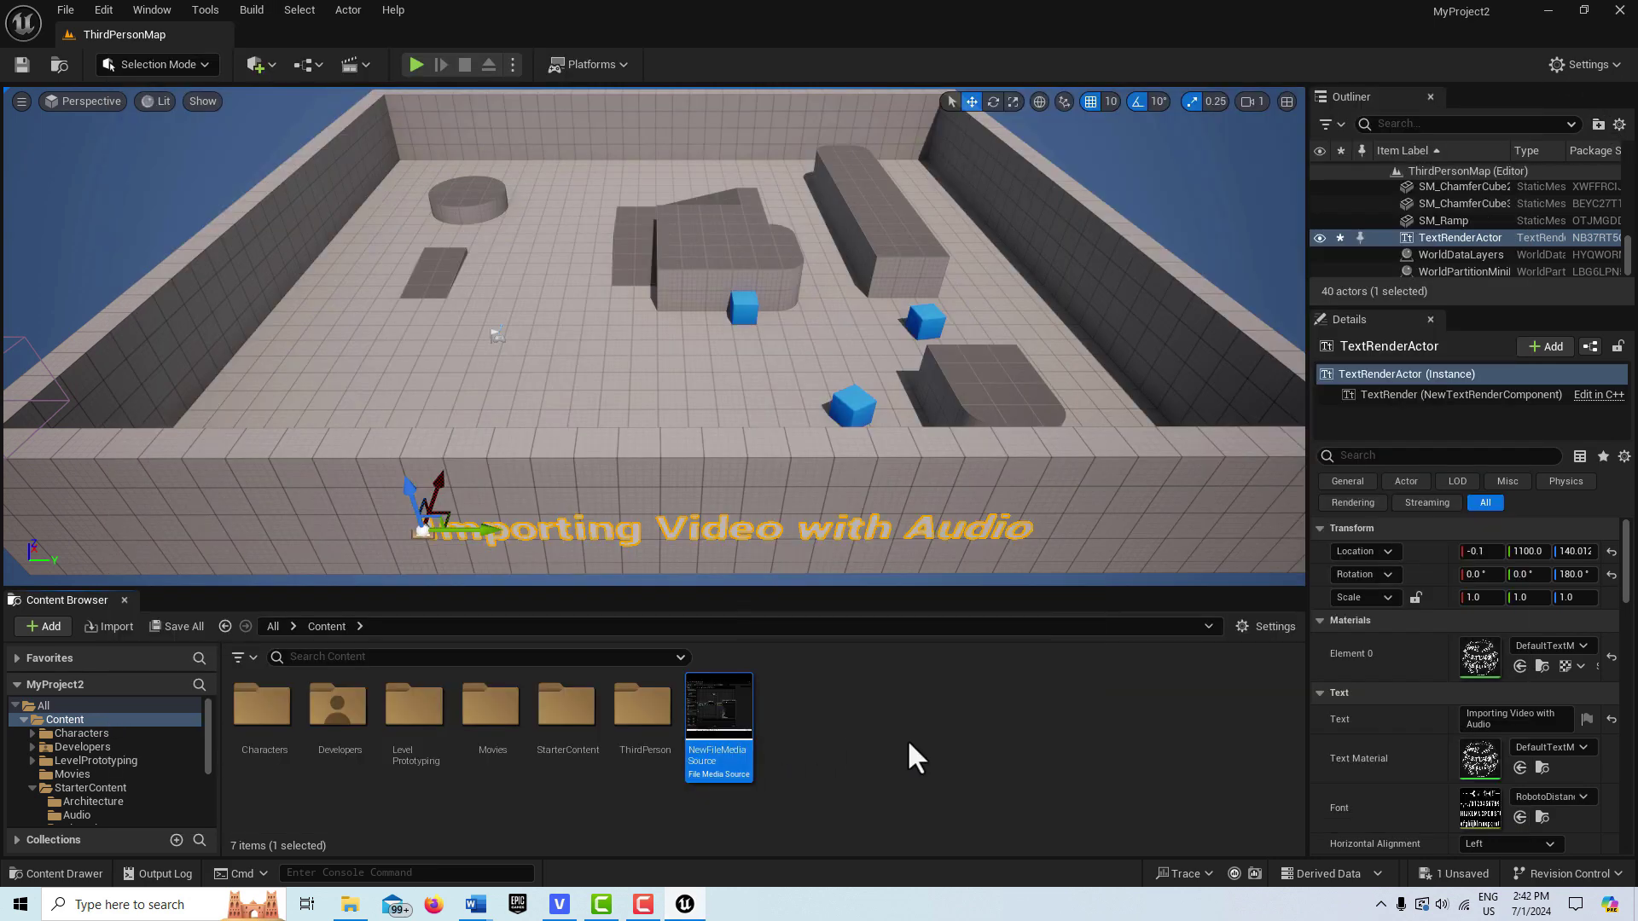
Create a Media Player asset NewMediaPlayer along with its NewMediaPlayer_Video texture.
right_click(840, 708)
mouse_move(934, 555)
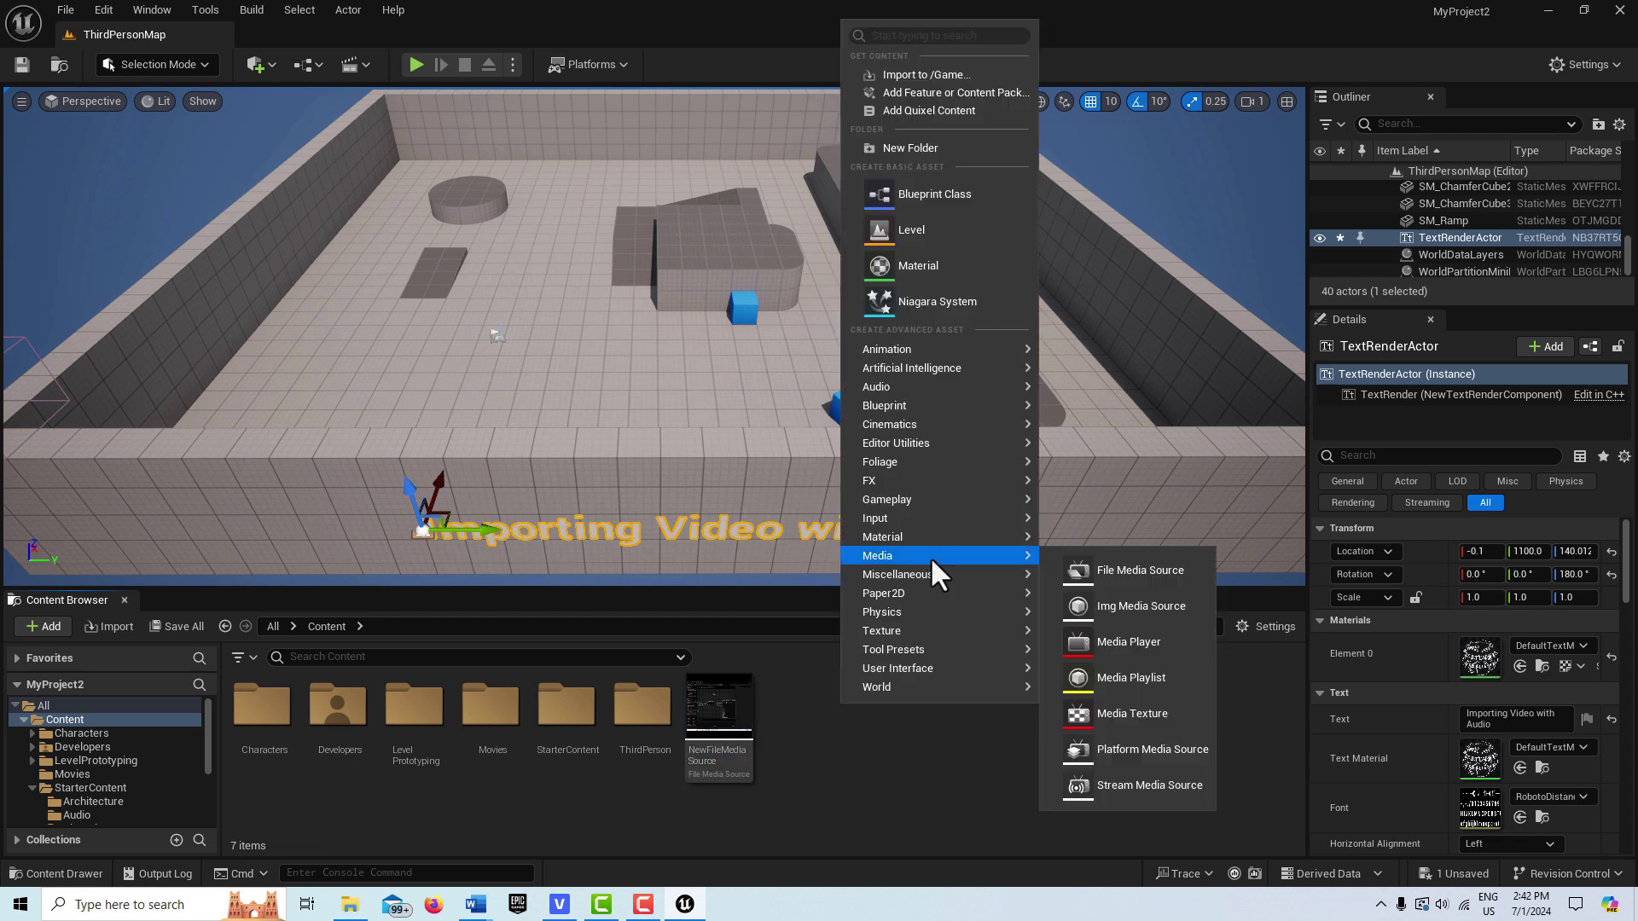
click(1105, 638)
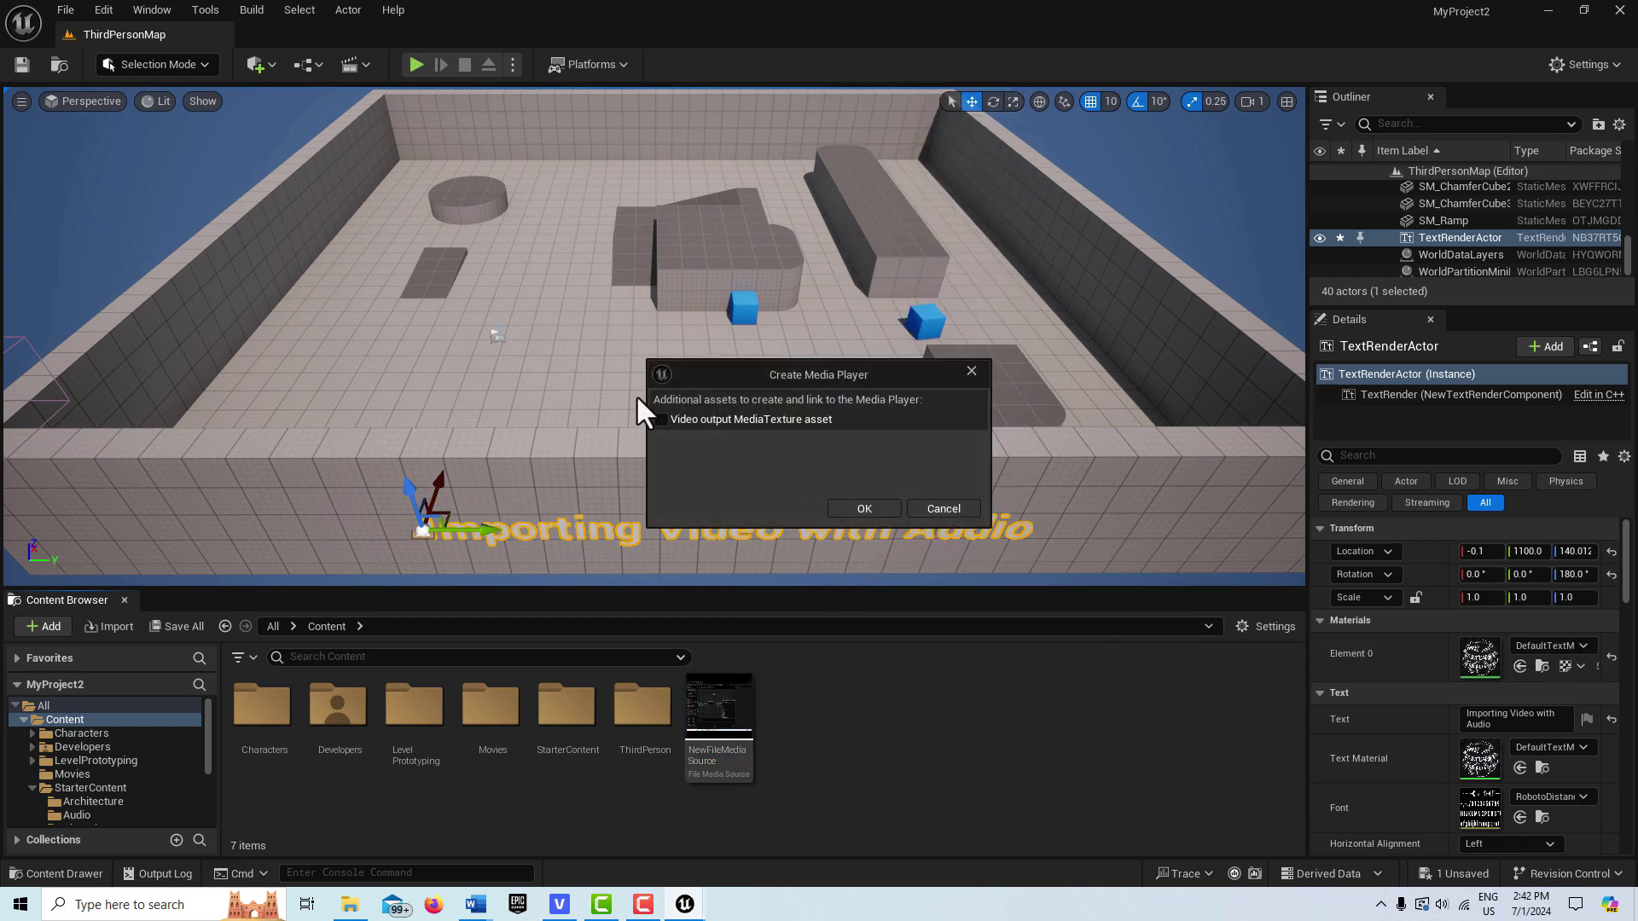
click(884, 506)
Load NewFileMediaSource into NewMediaPlayer, pause the preview, enable Loop, and save.
double_click(822, 708)
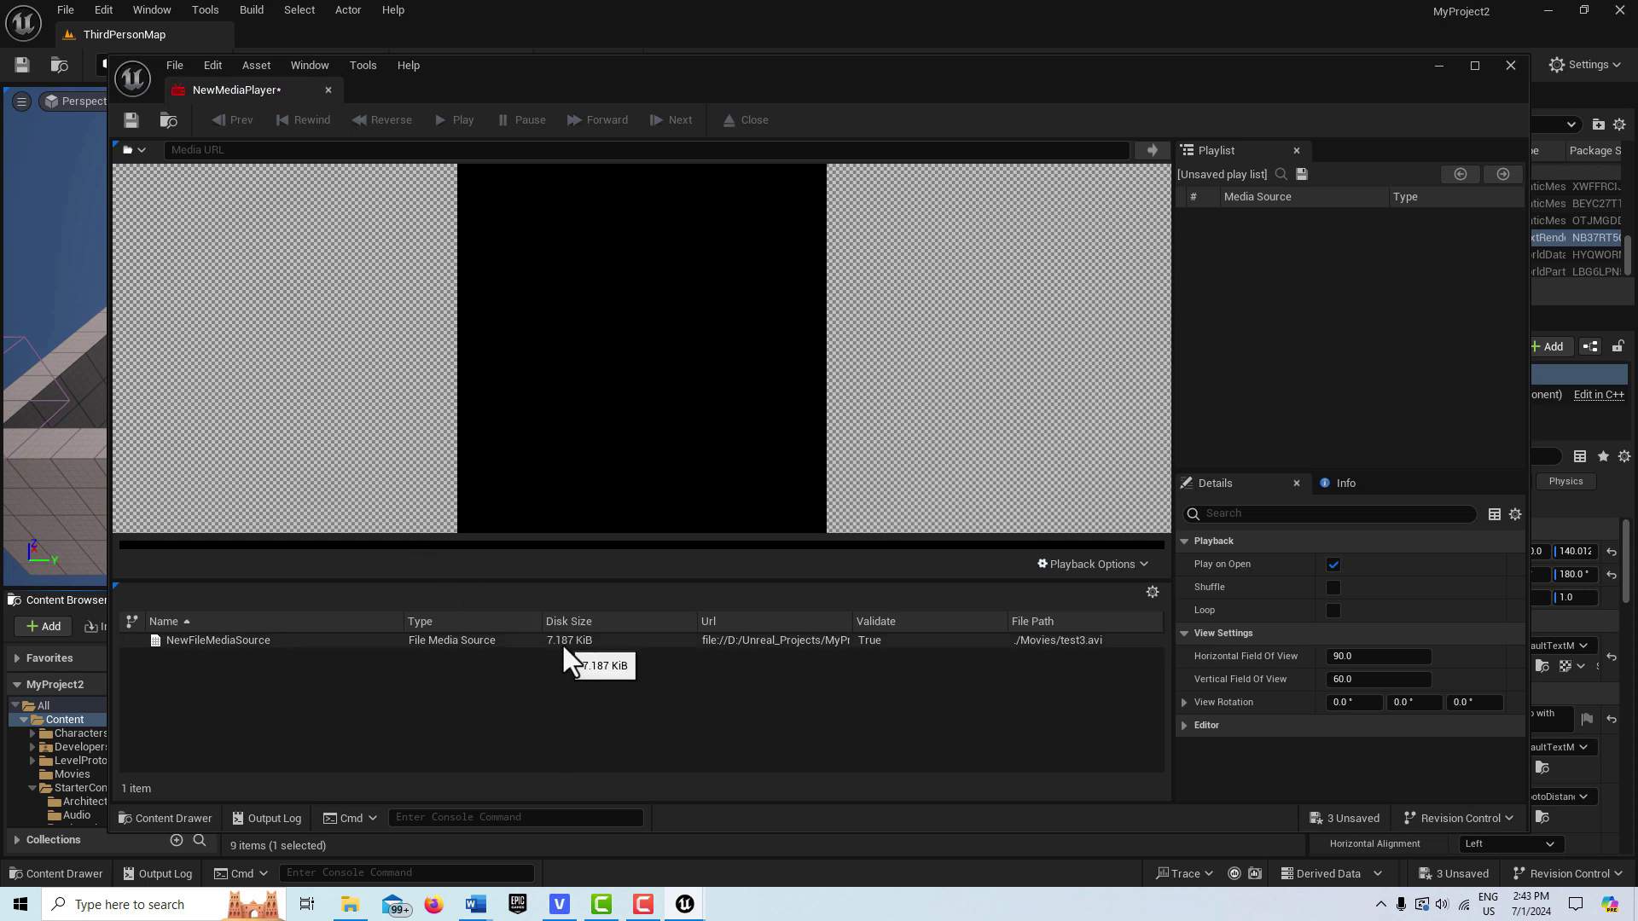
click(562, 642)
double_click(561, 642)
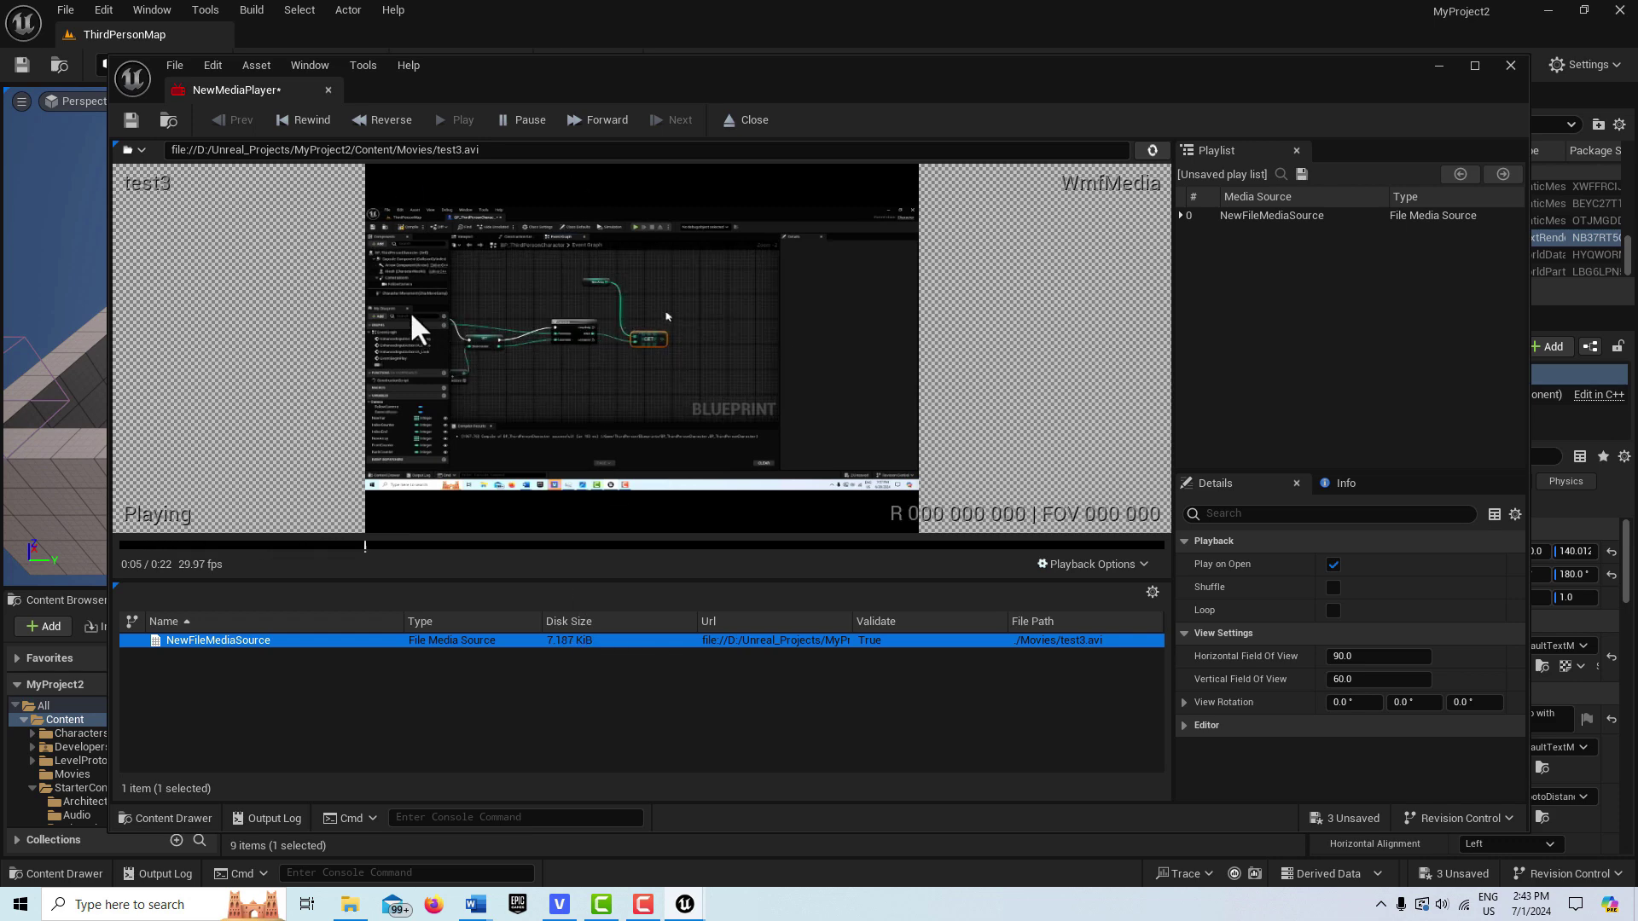
click(520, 119)
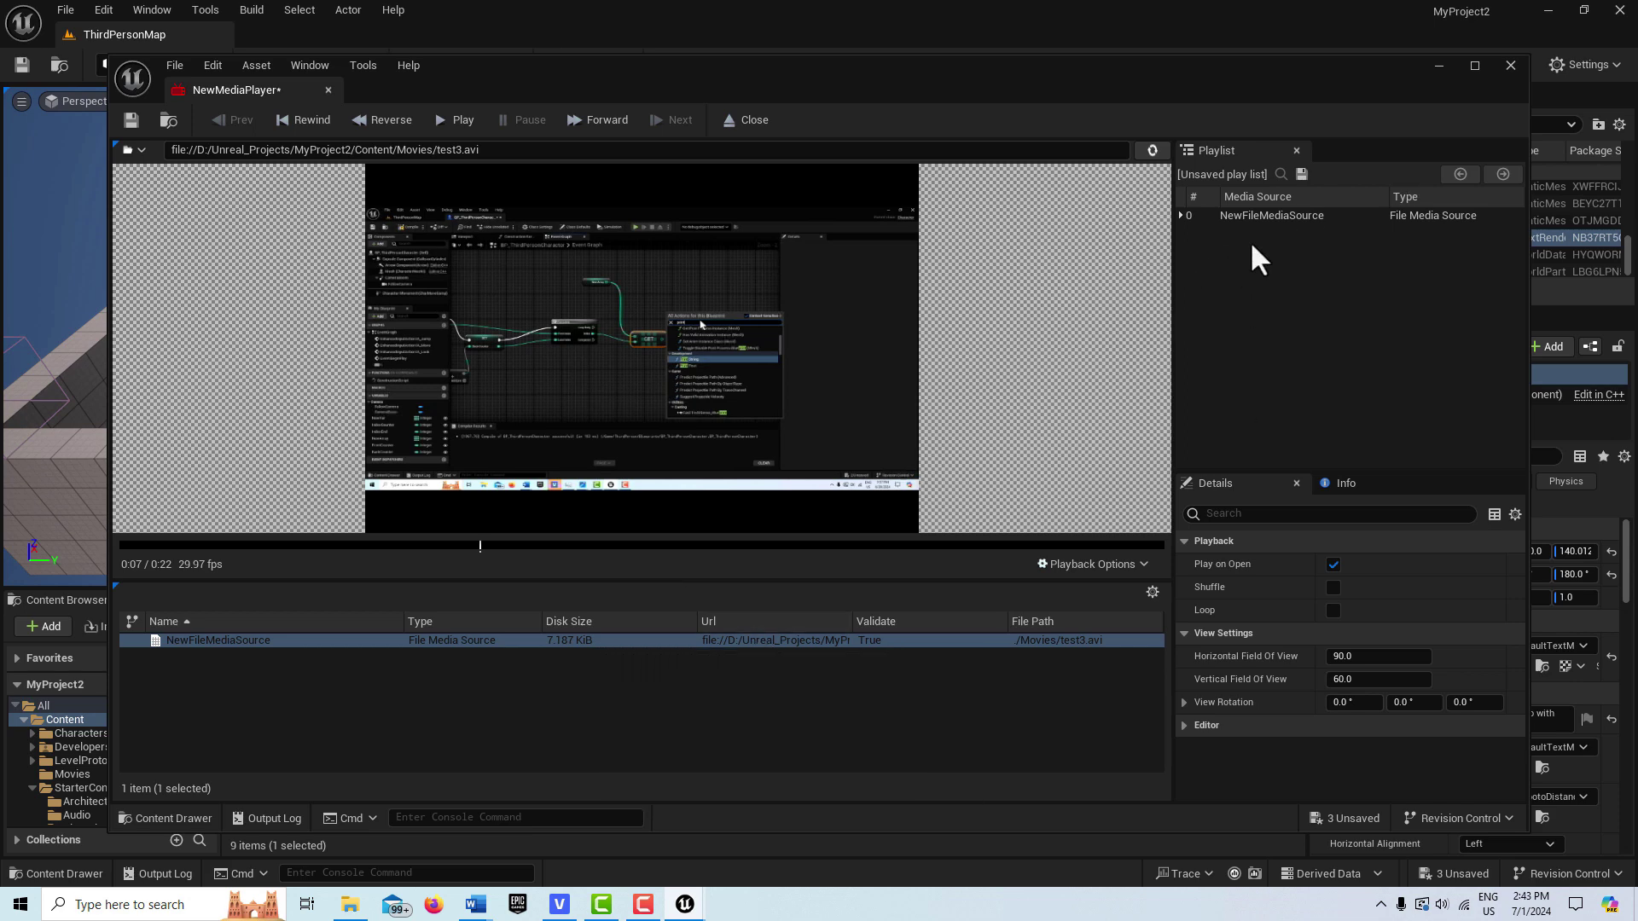
click(1185, 726)
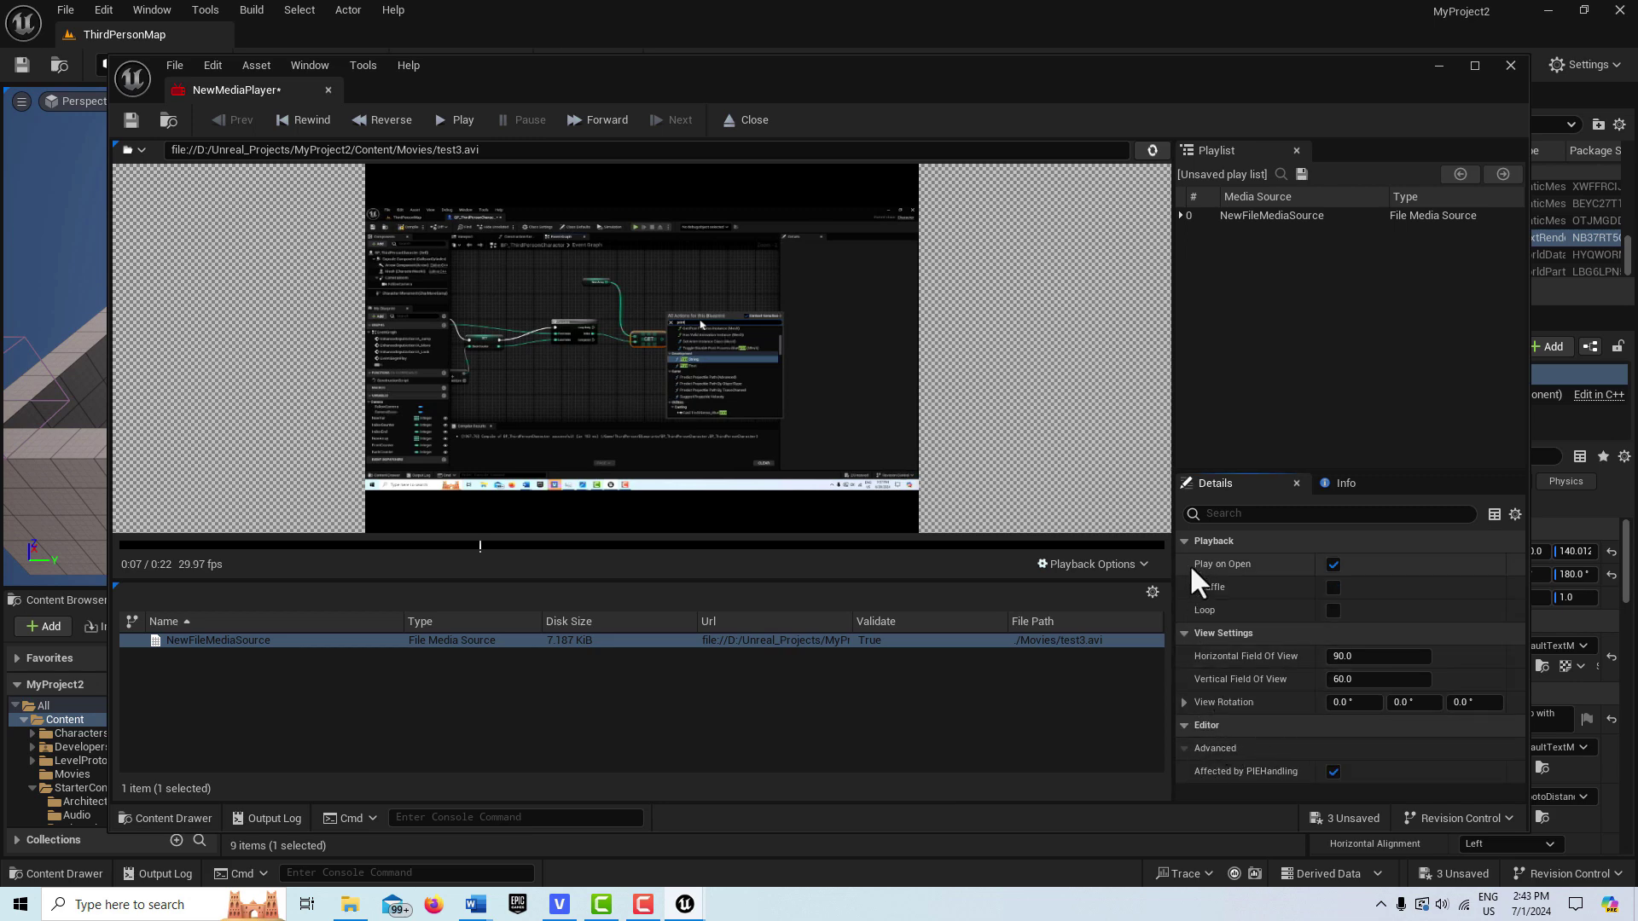
click(1334, 611)
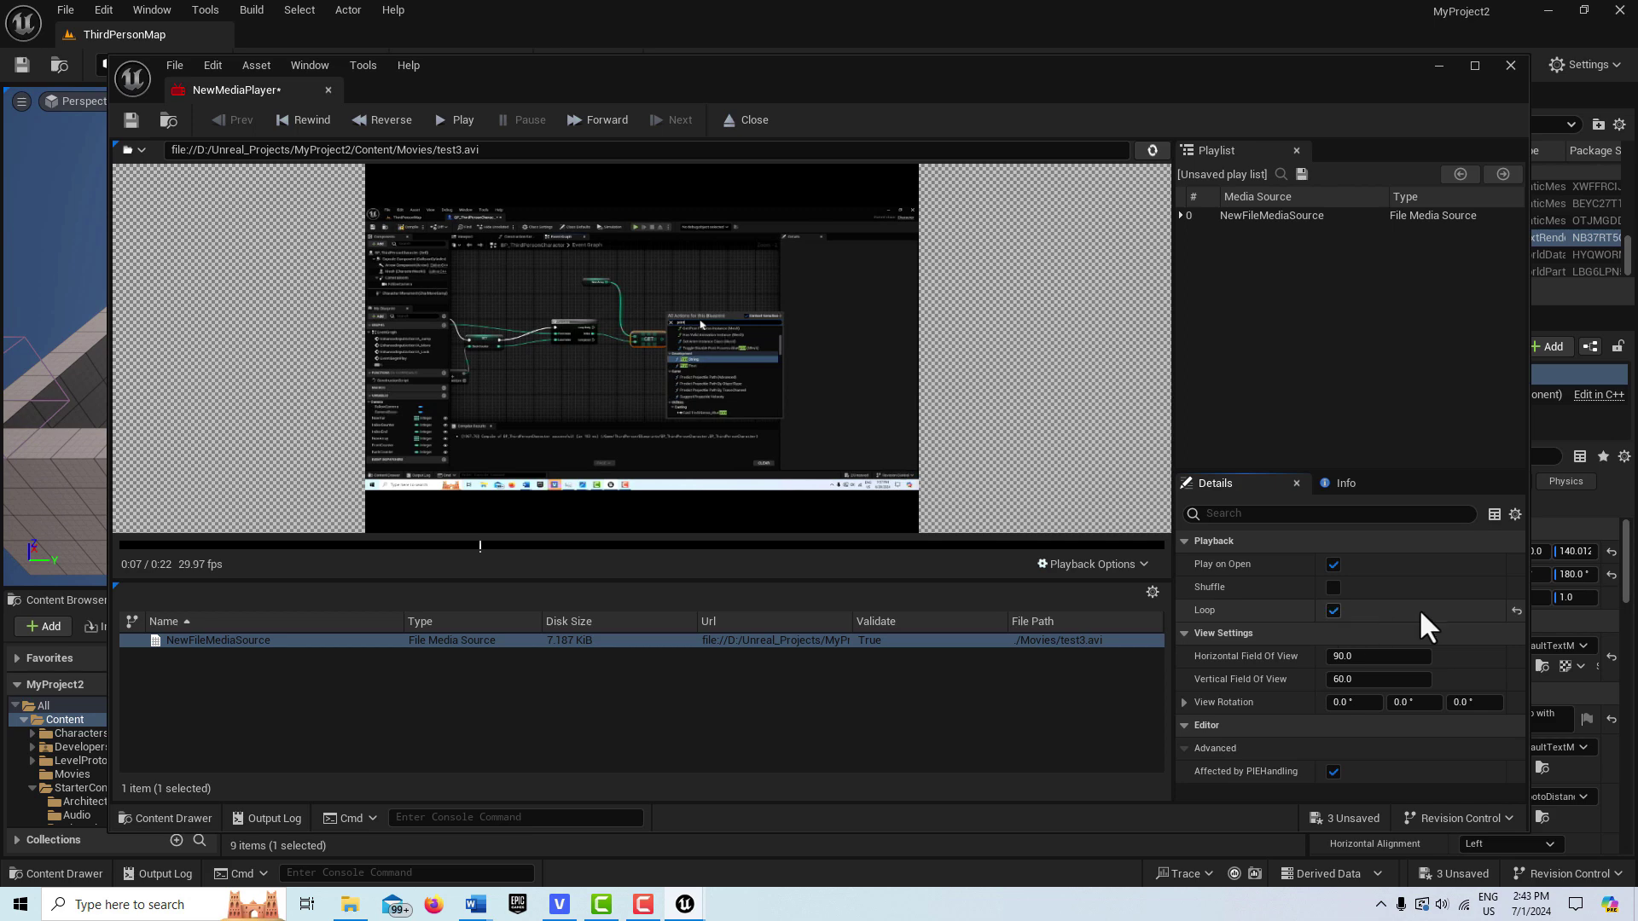
click(1186, 701)
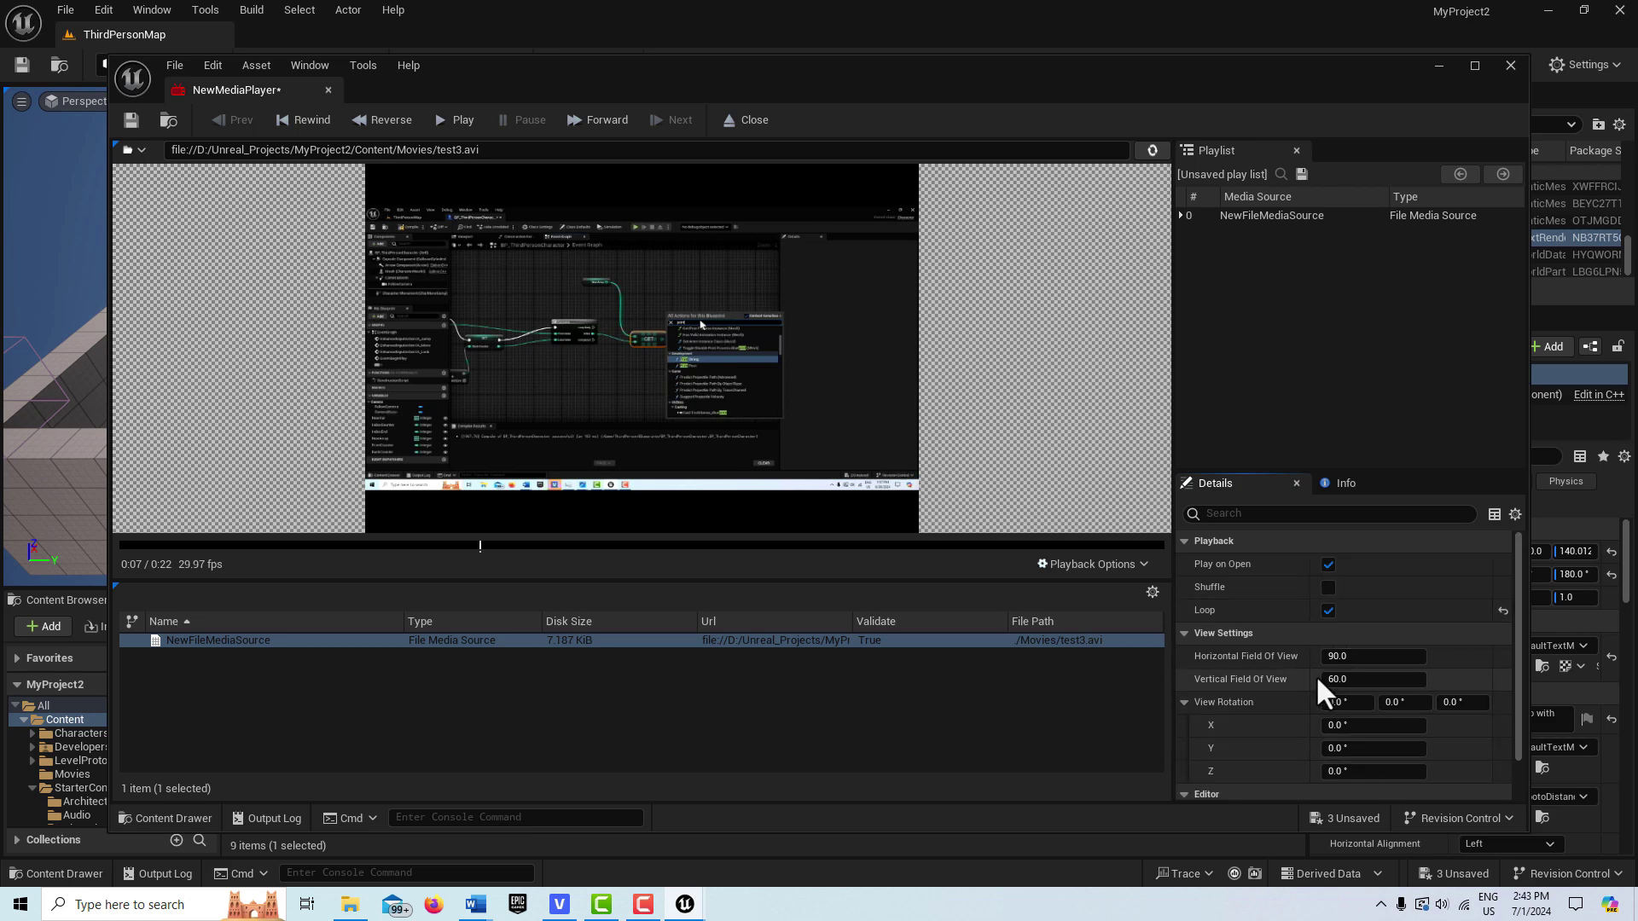
click(130, 120)
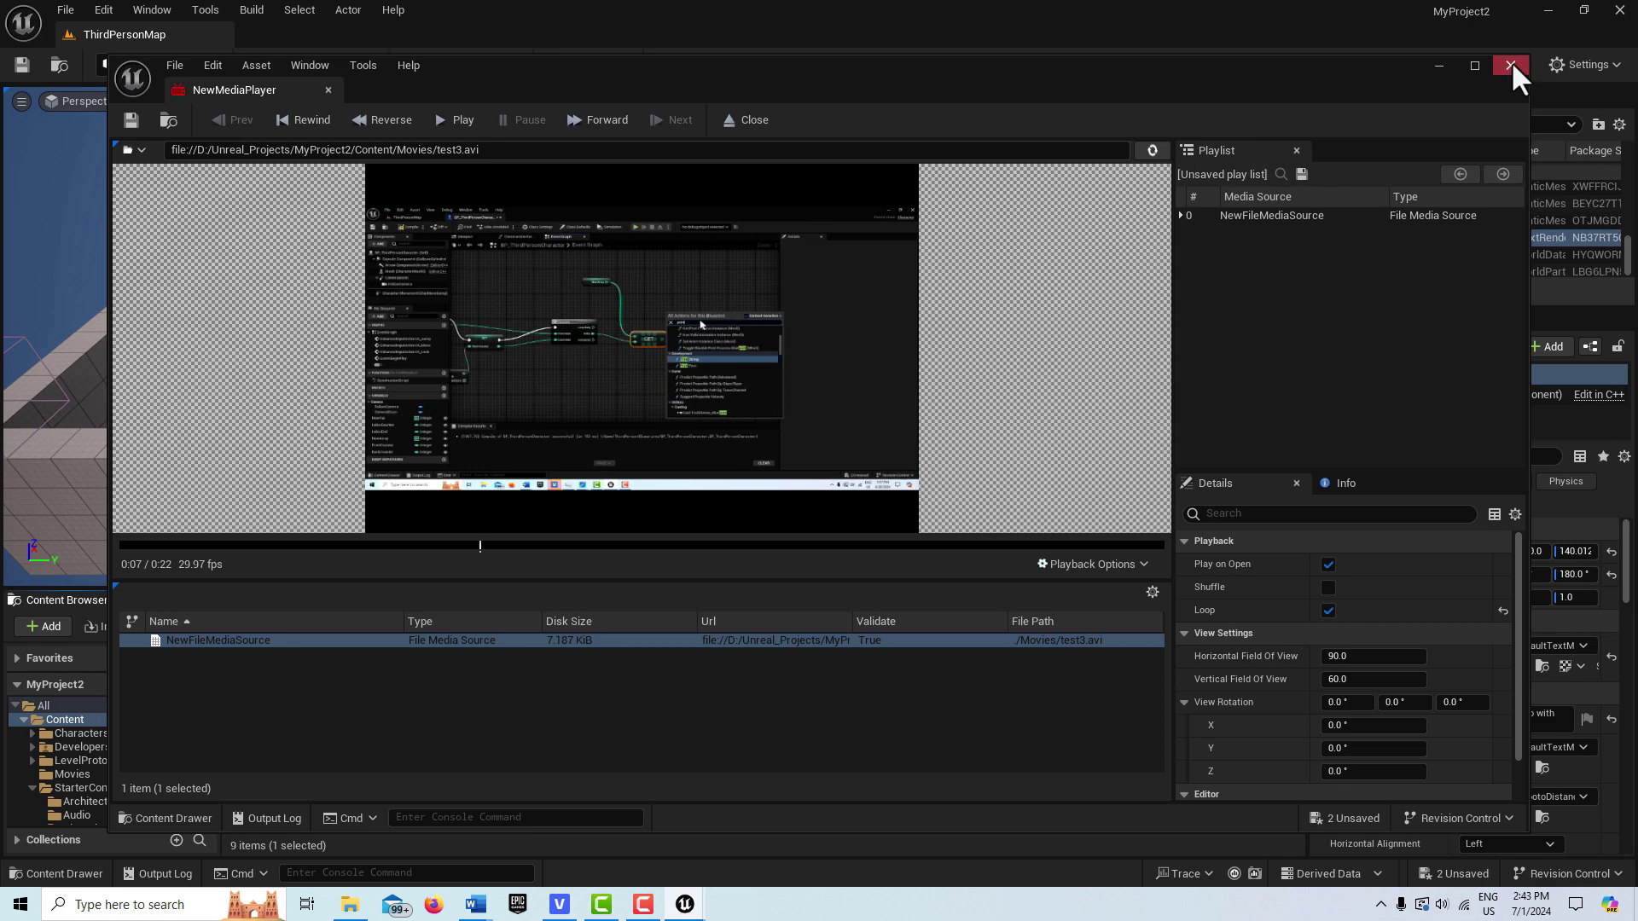
click(1436, 67)
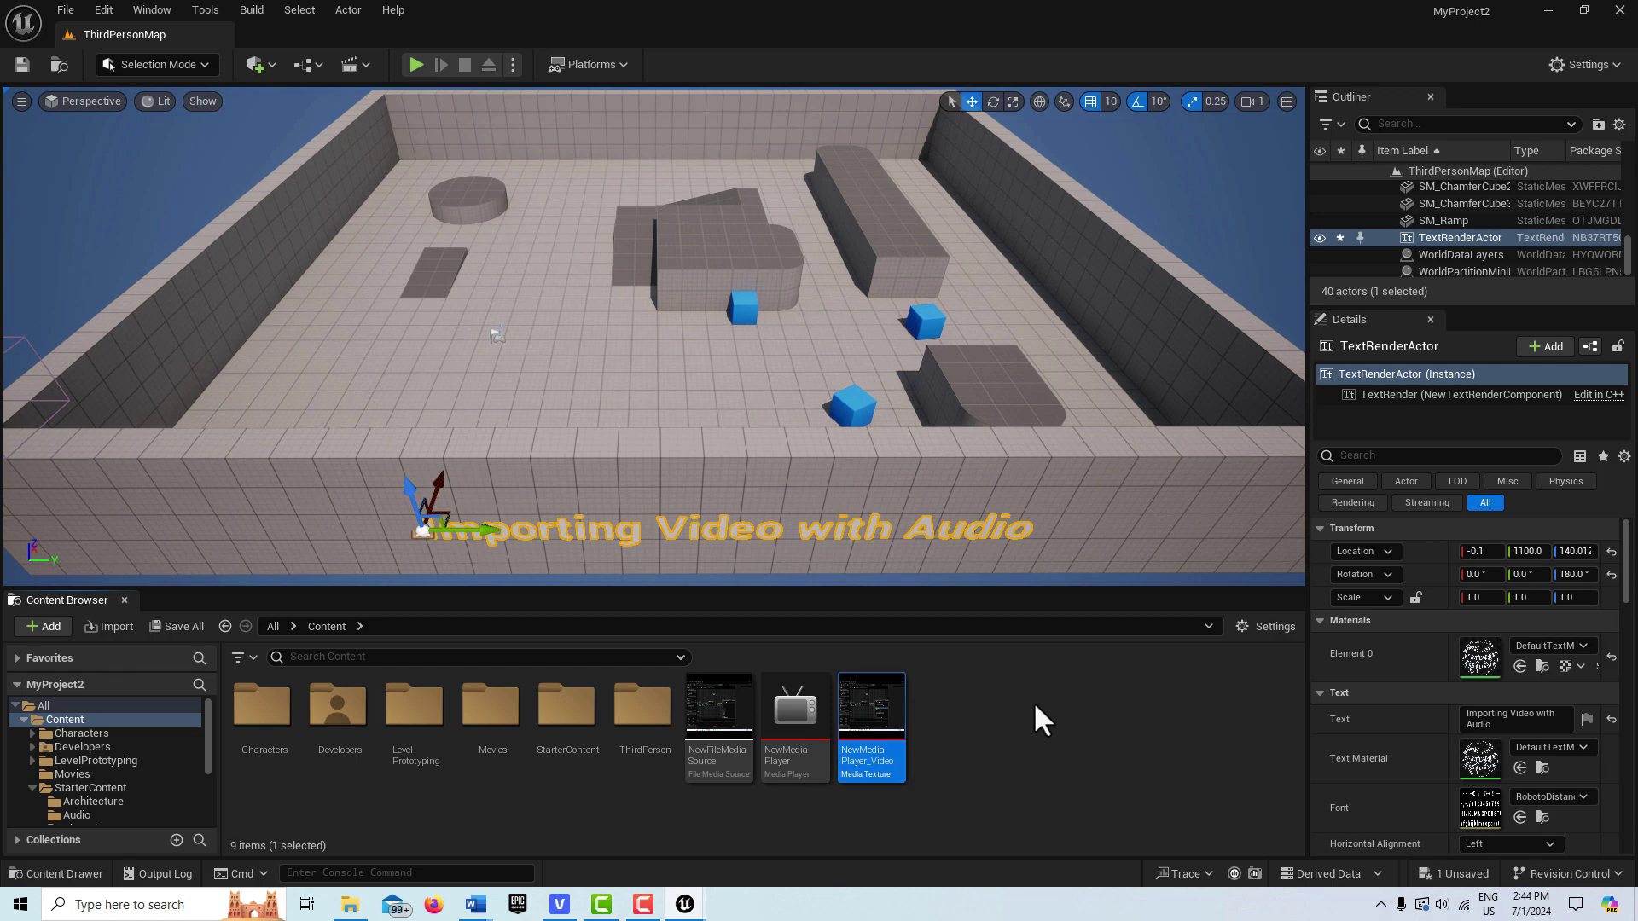
Create a new material asset named NewMaterial and open it for editing.
right_click(1028, 723)
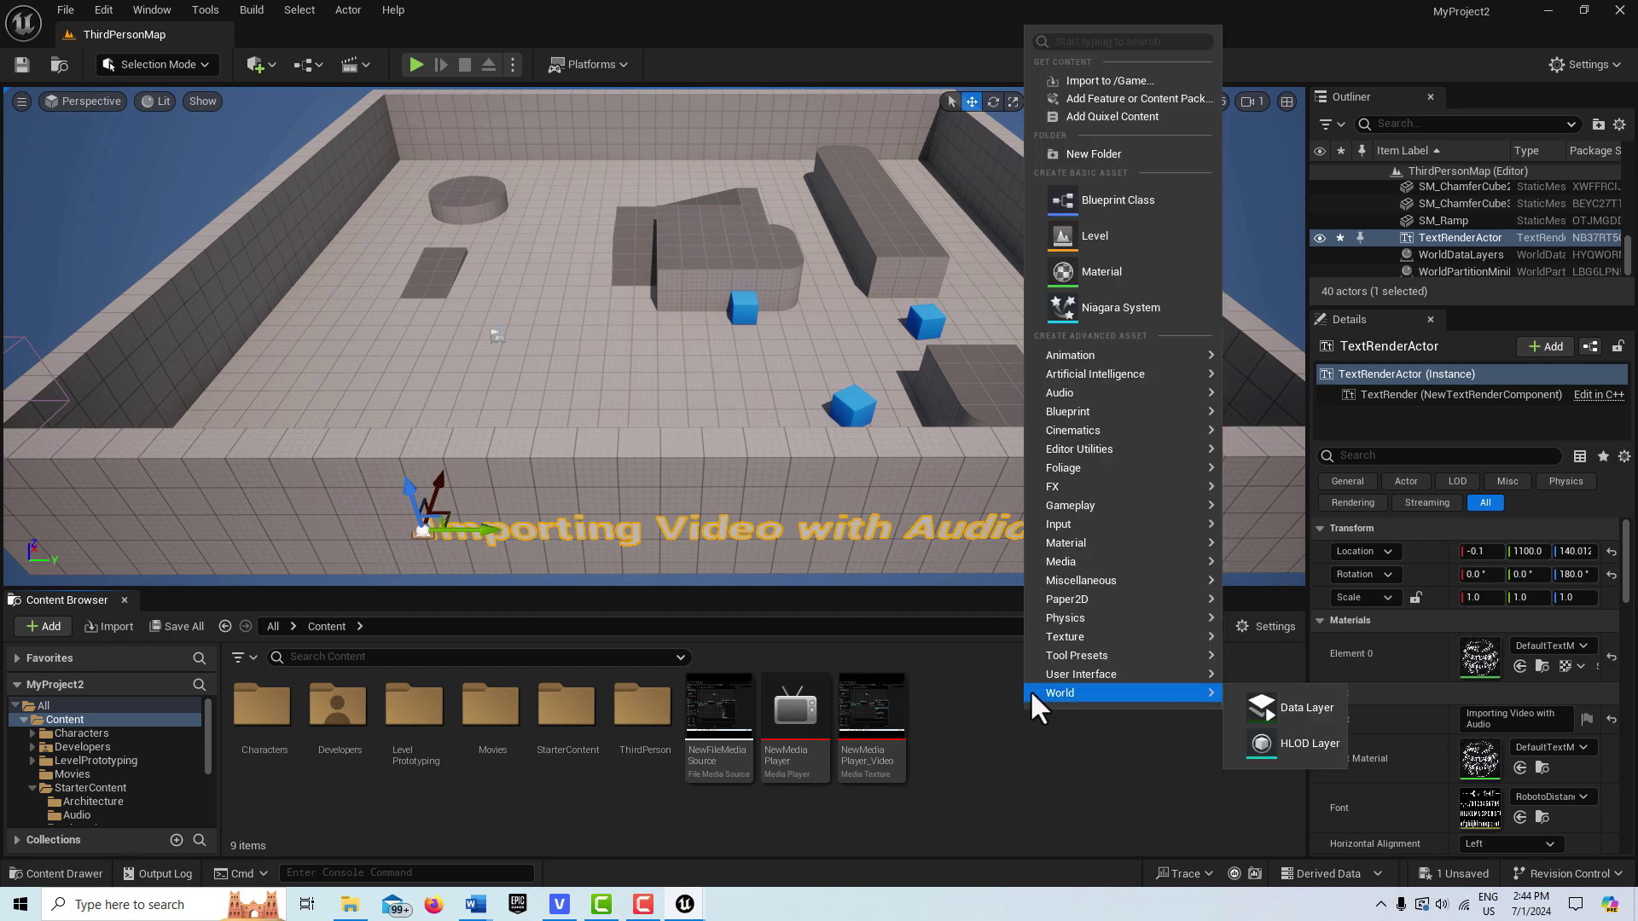
mouse_move(1083, 546)
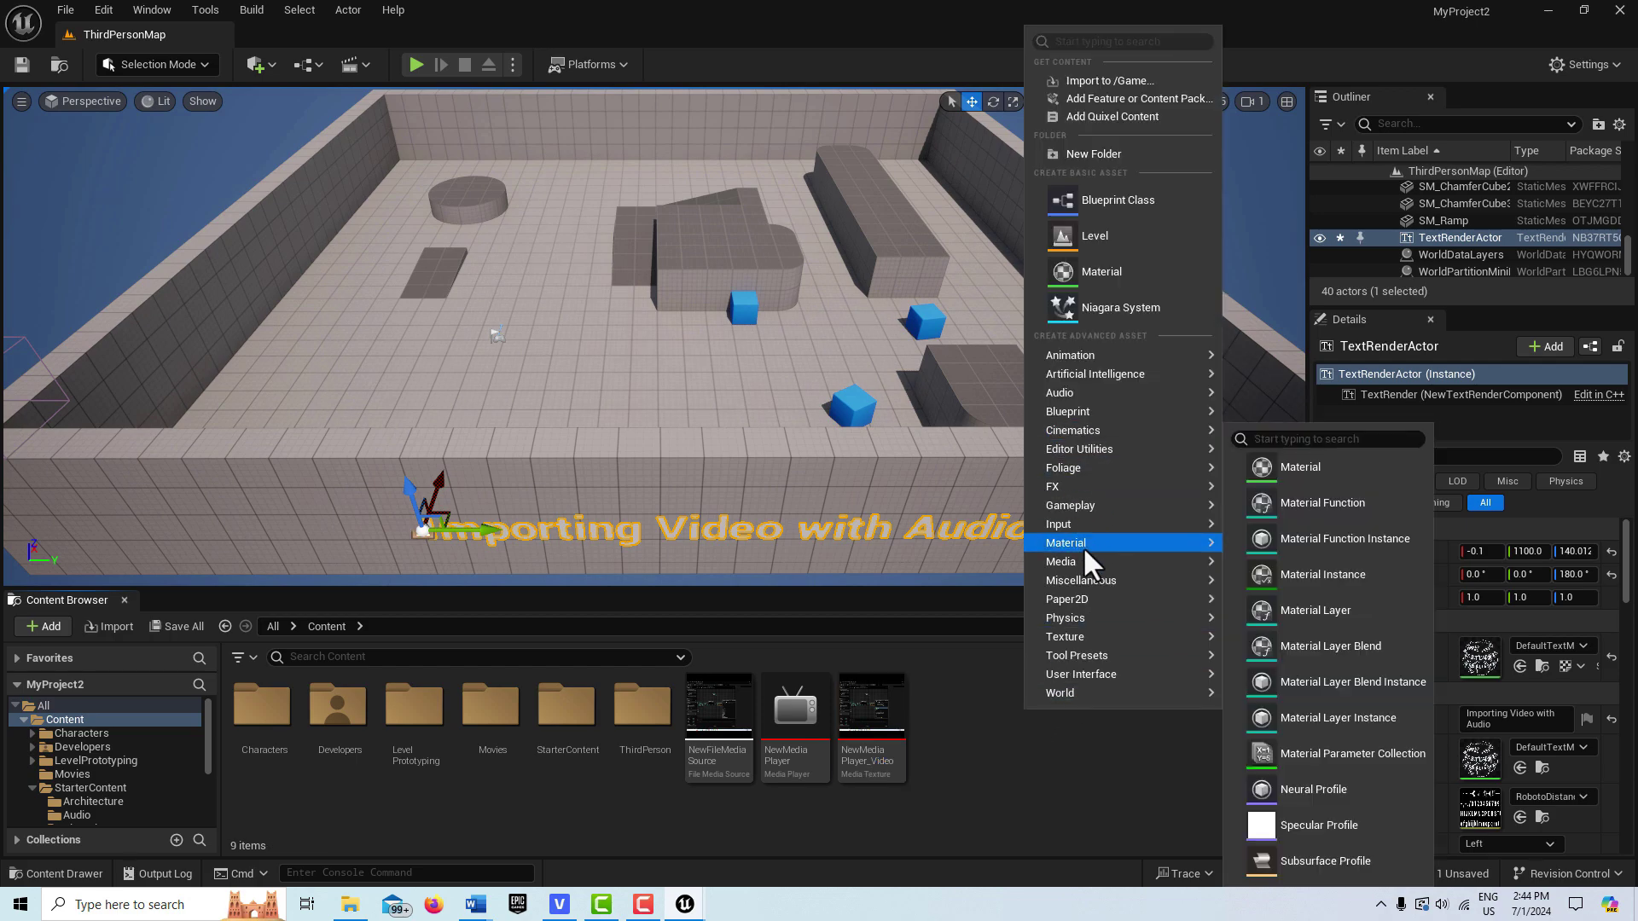
click(1335, 473)
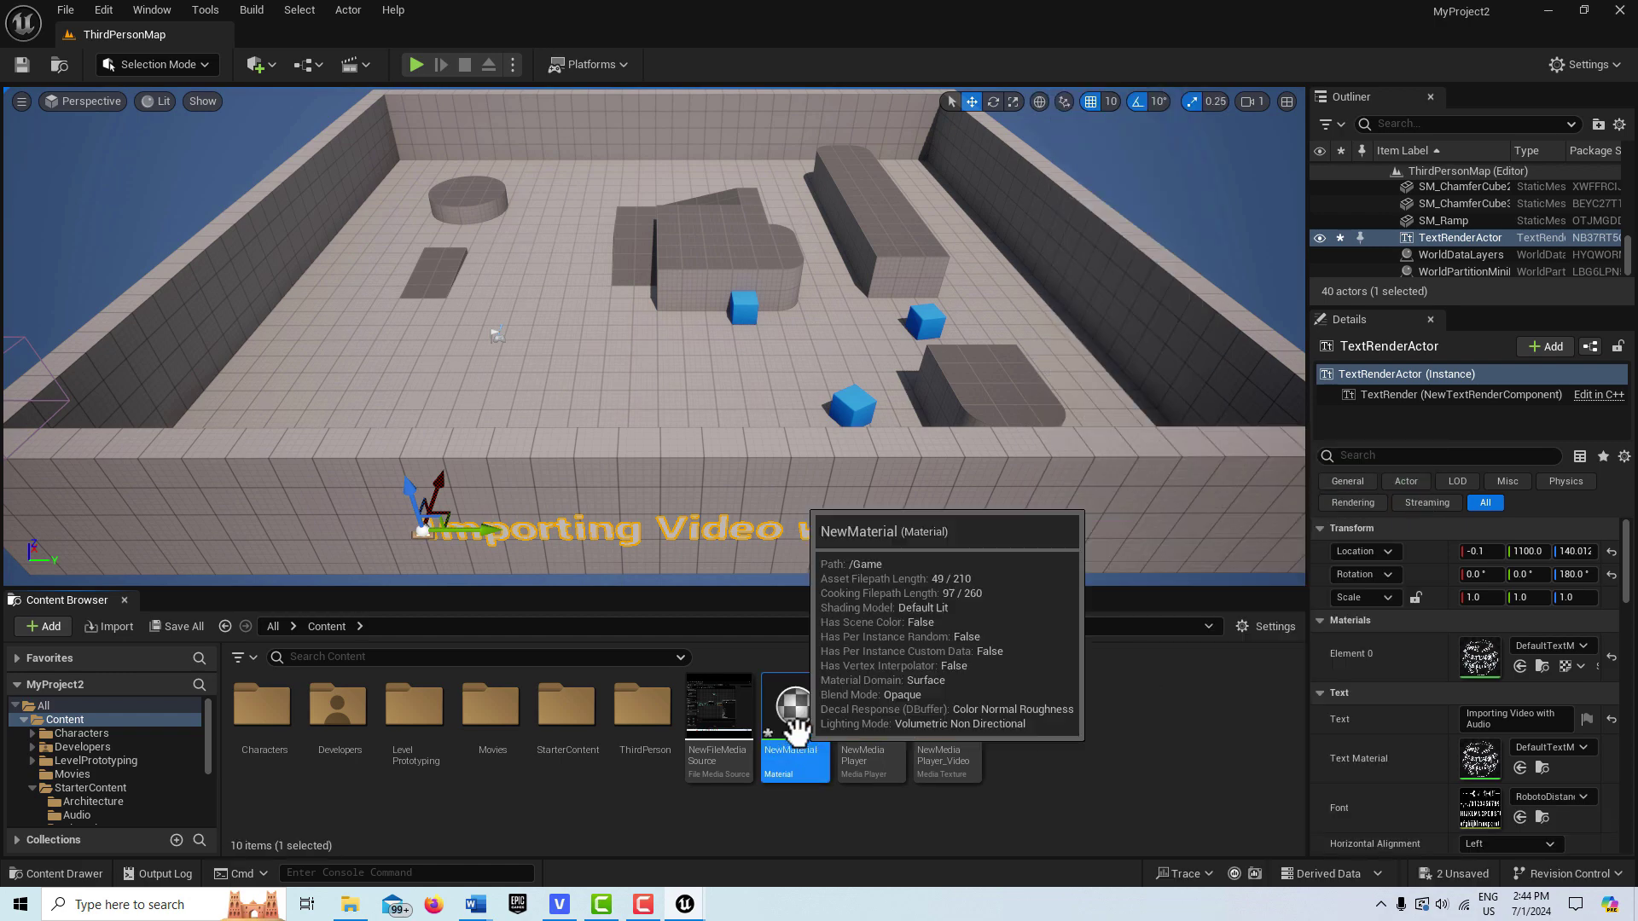
double_click(798, 729)
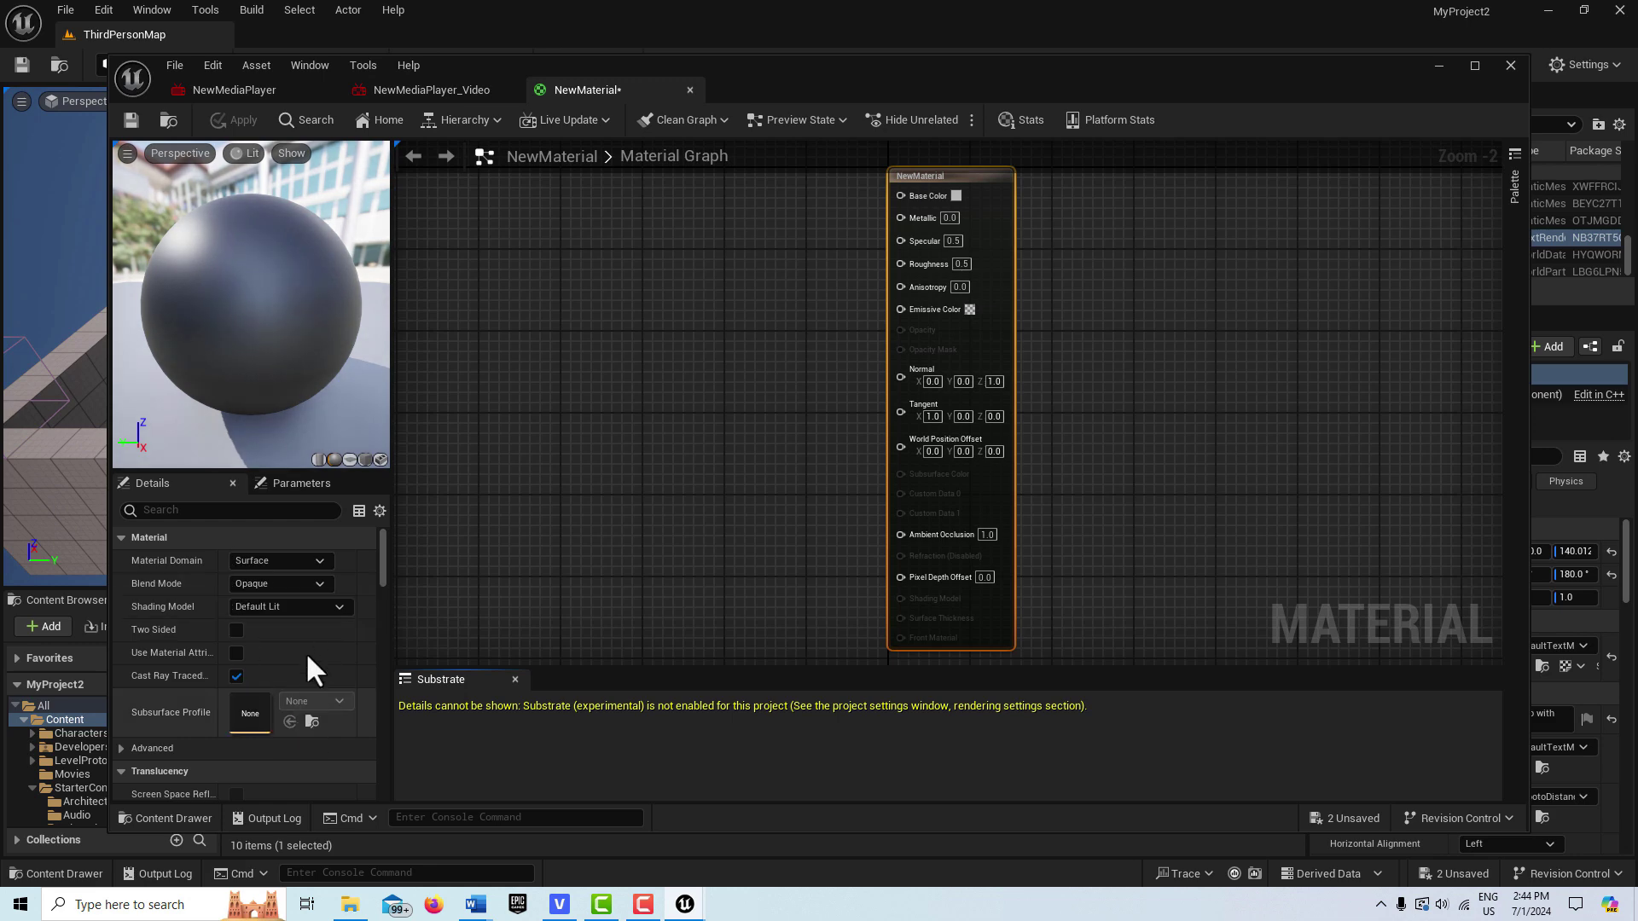
Add a Texture Sample of NewMediaPlayer_Video wired RGB to Base Color, then apply and save.
click(670, 366)
click(671, 365)
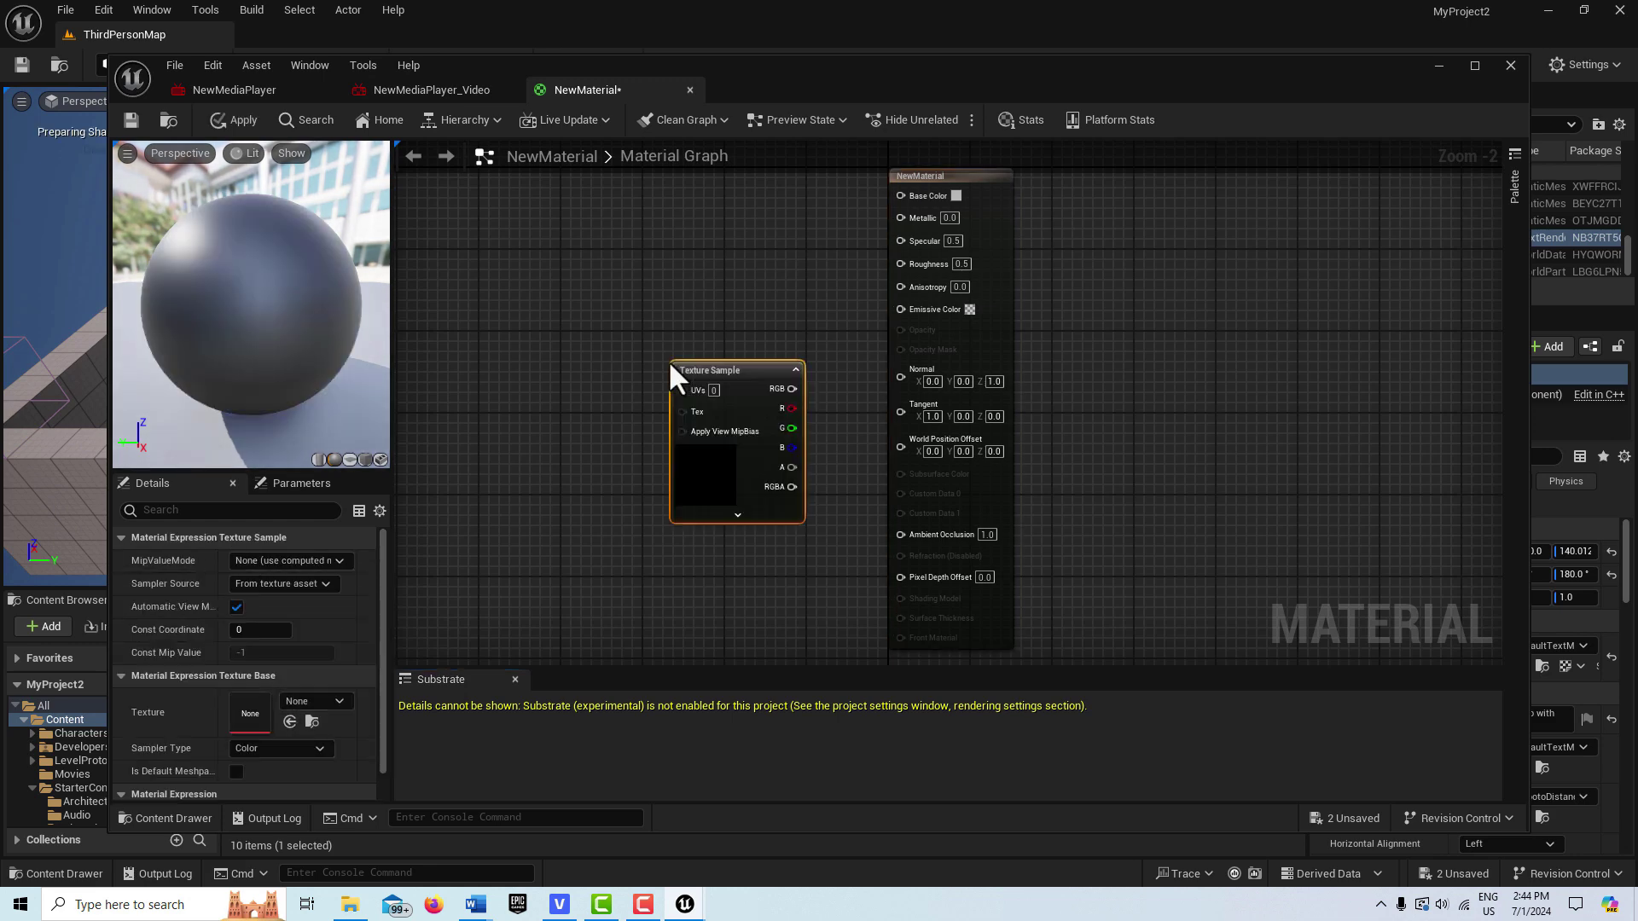
click(339, 701)
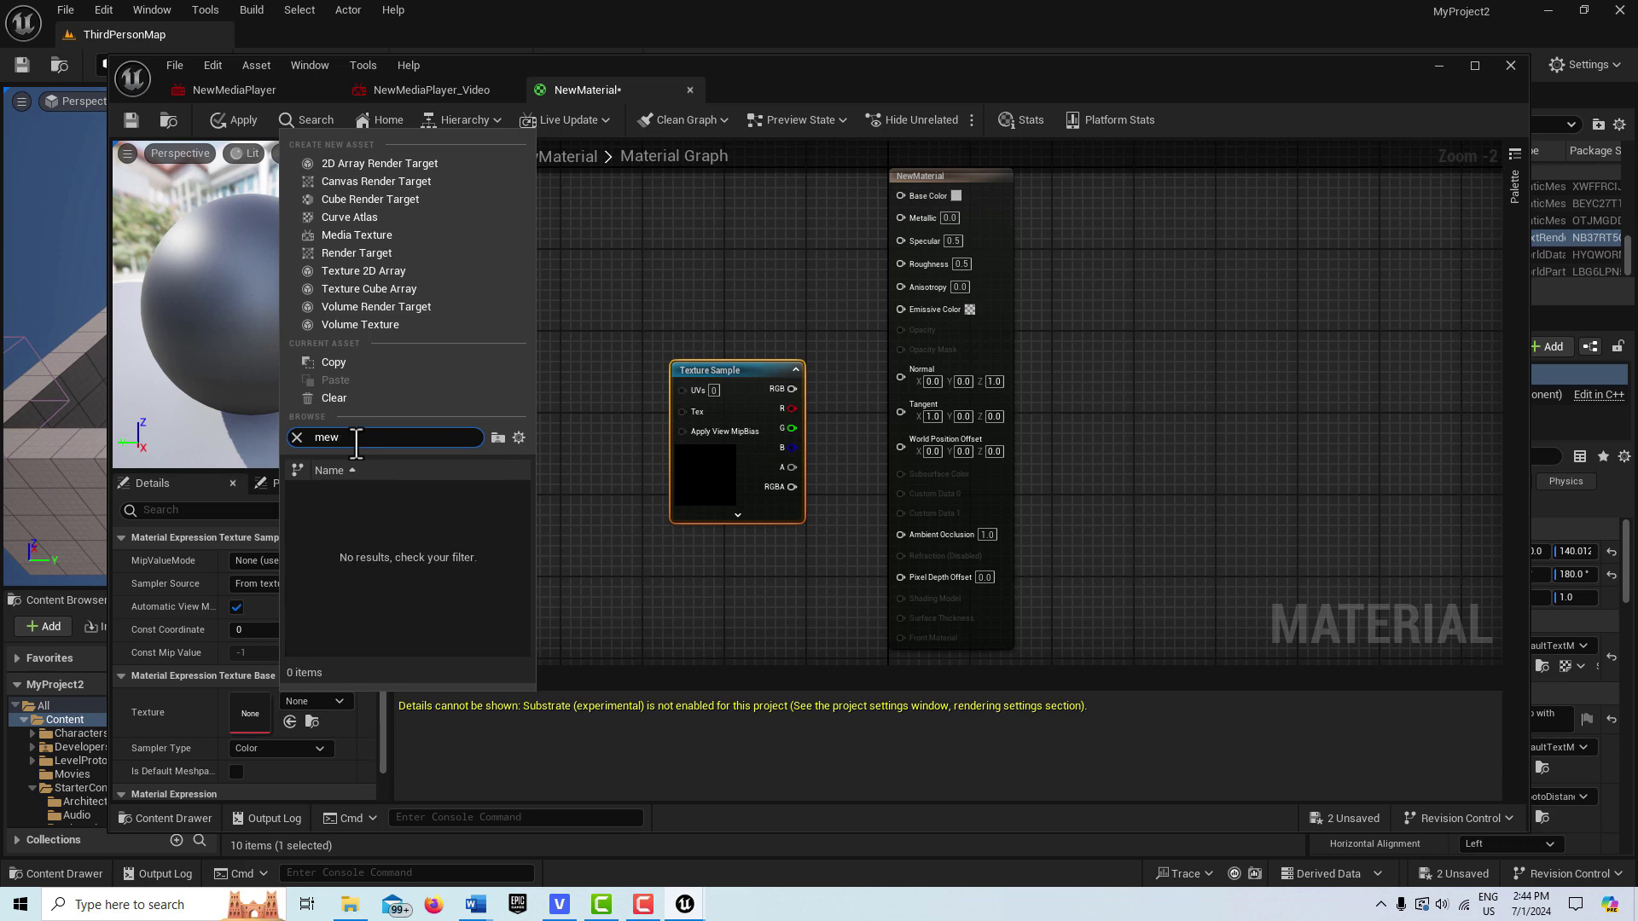
text(dia)
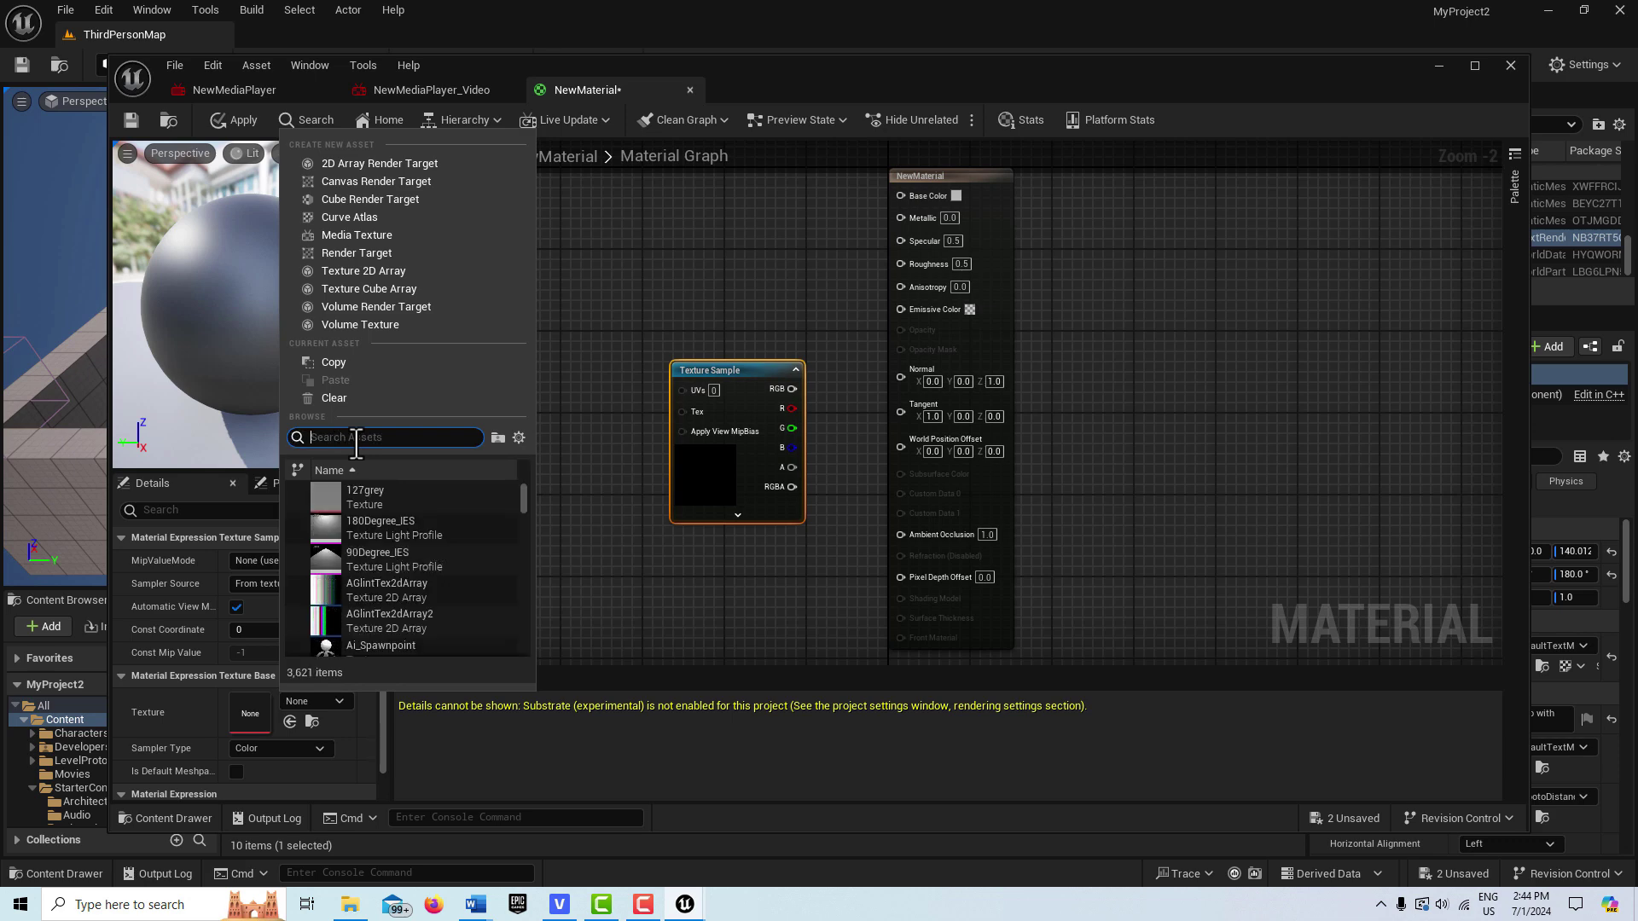
click(375, 503)
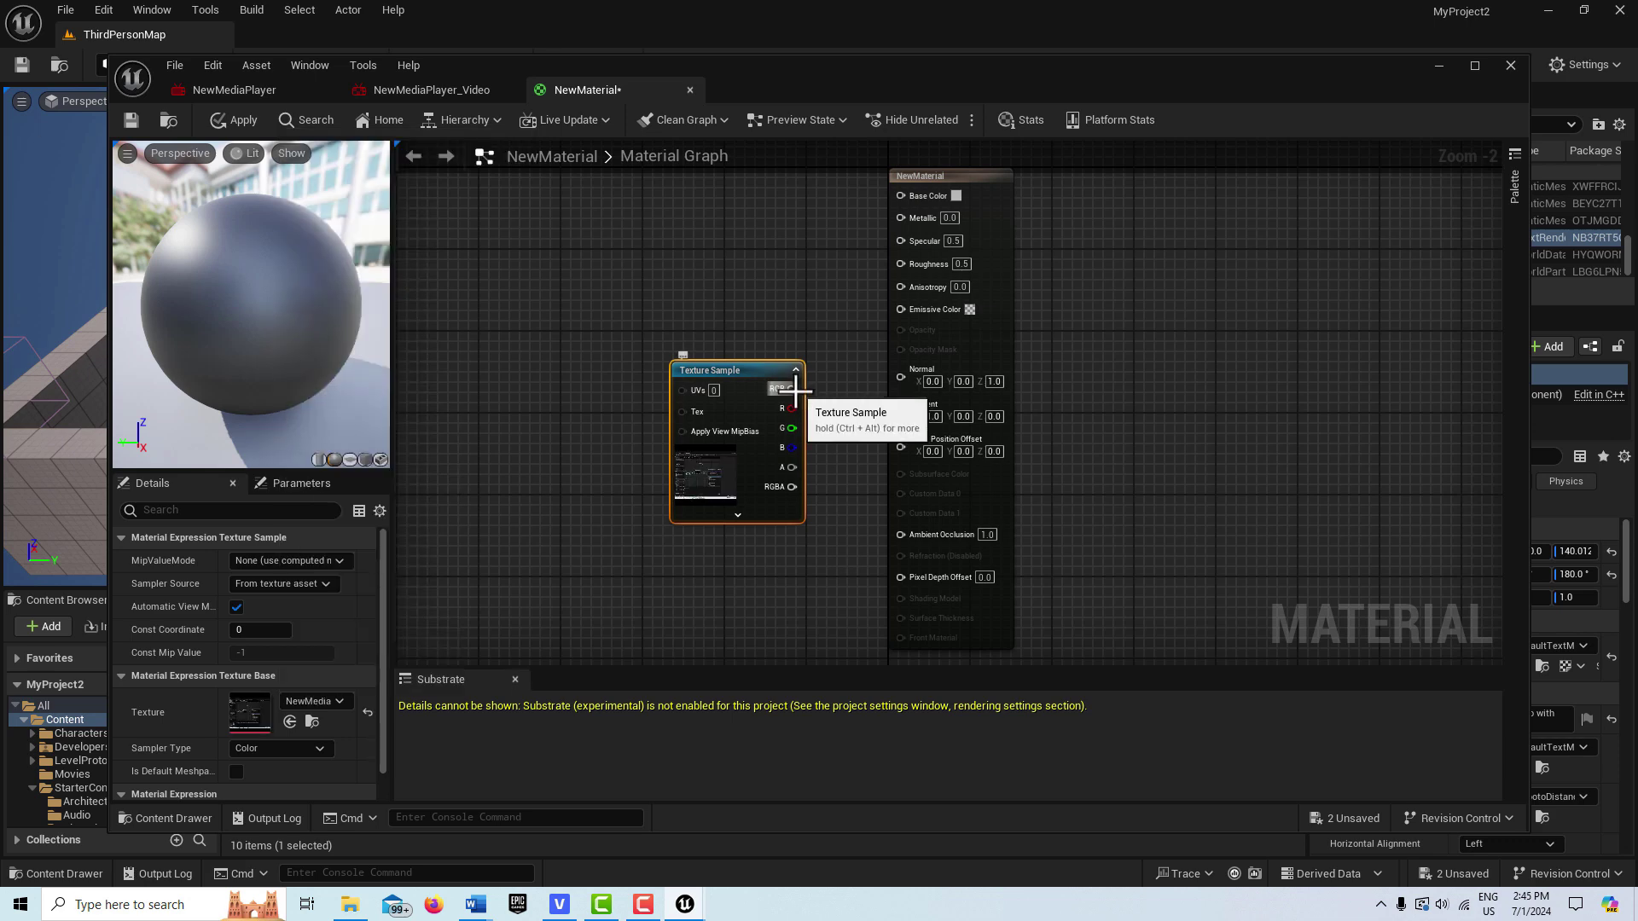
drag(791, 389, 900, 195)
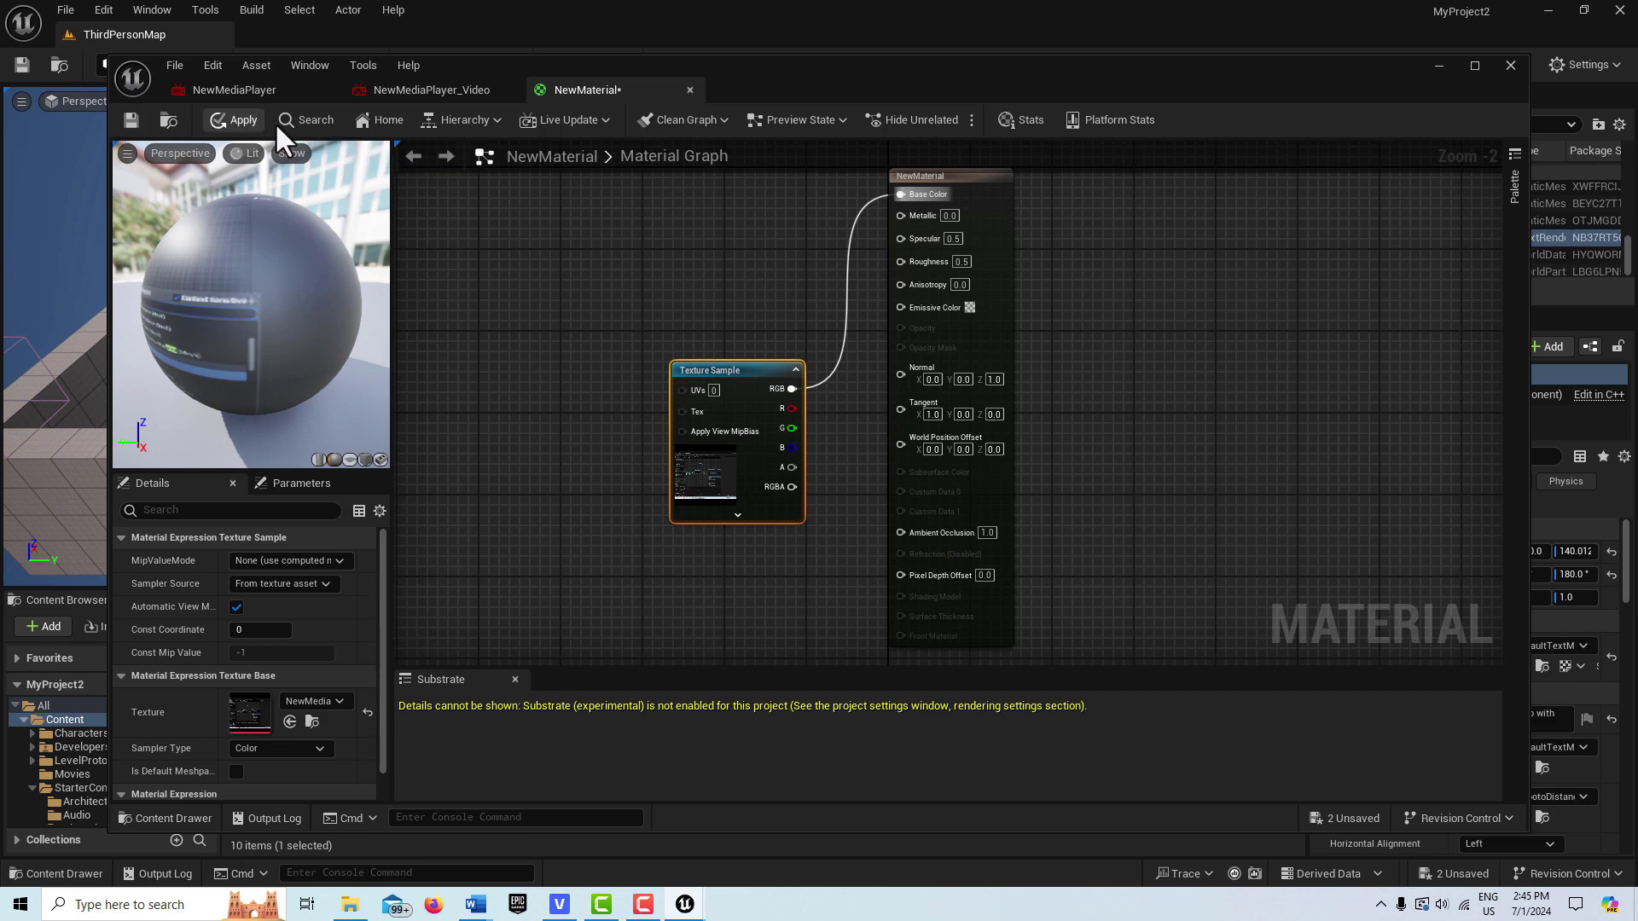
click(221, 116)
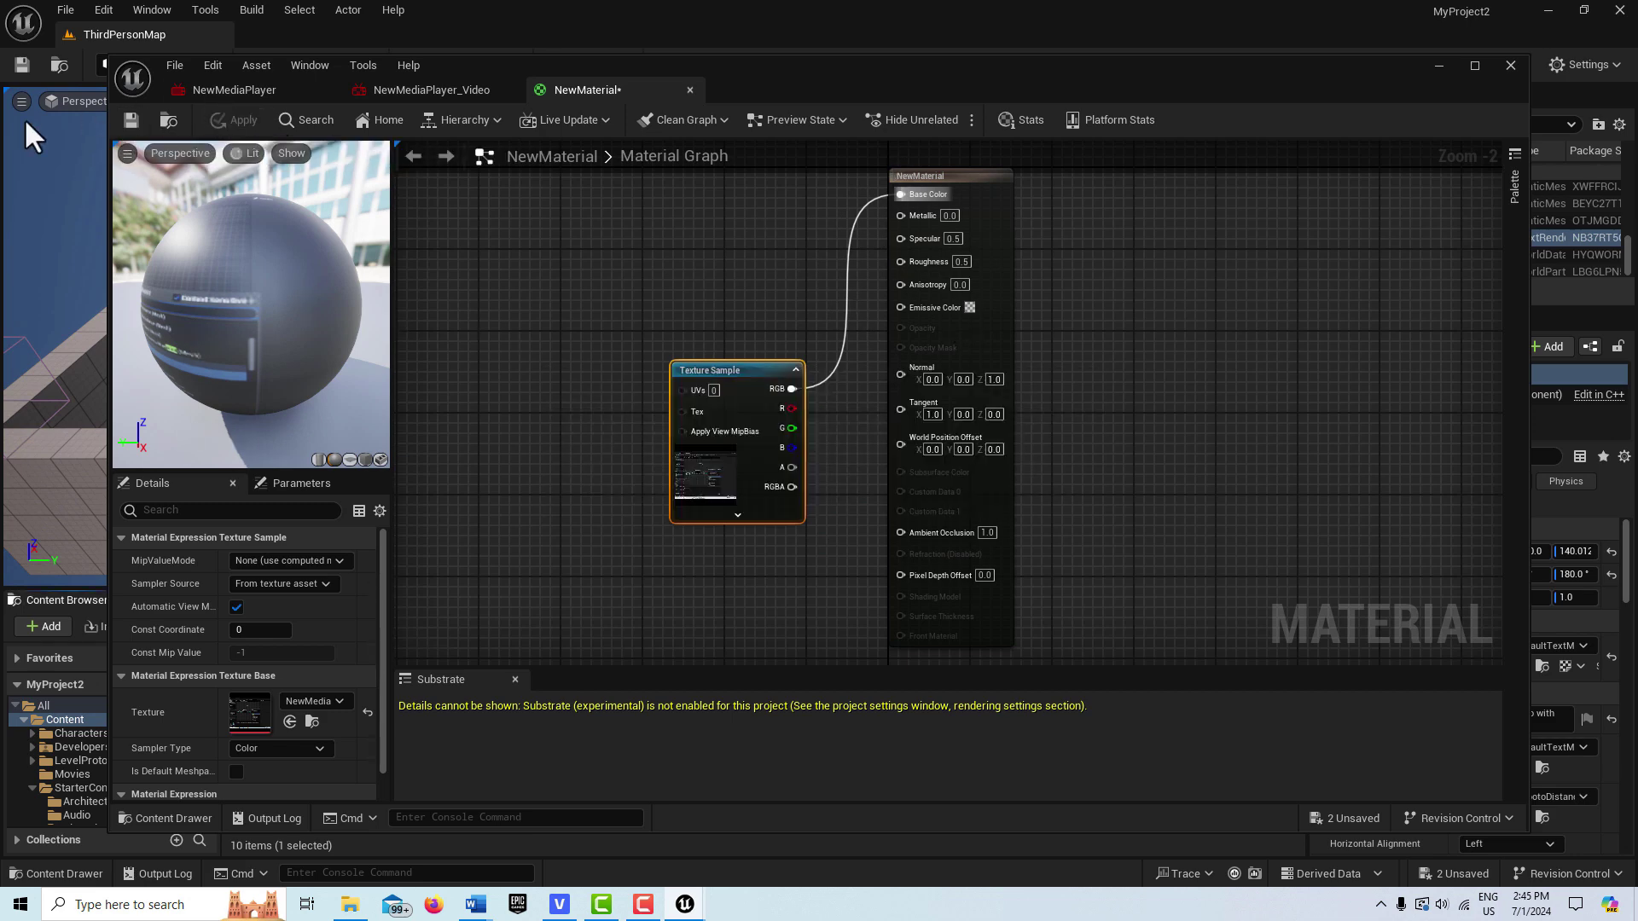
click(133, 125)
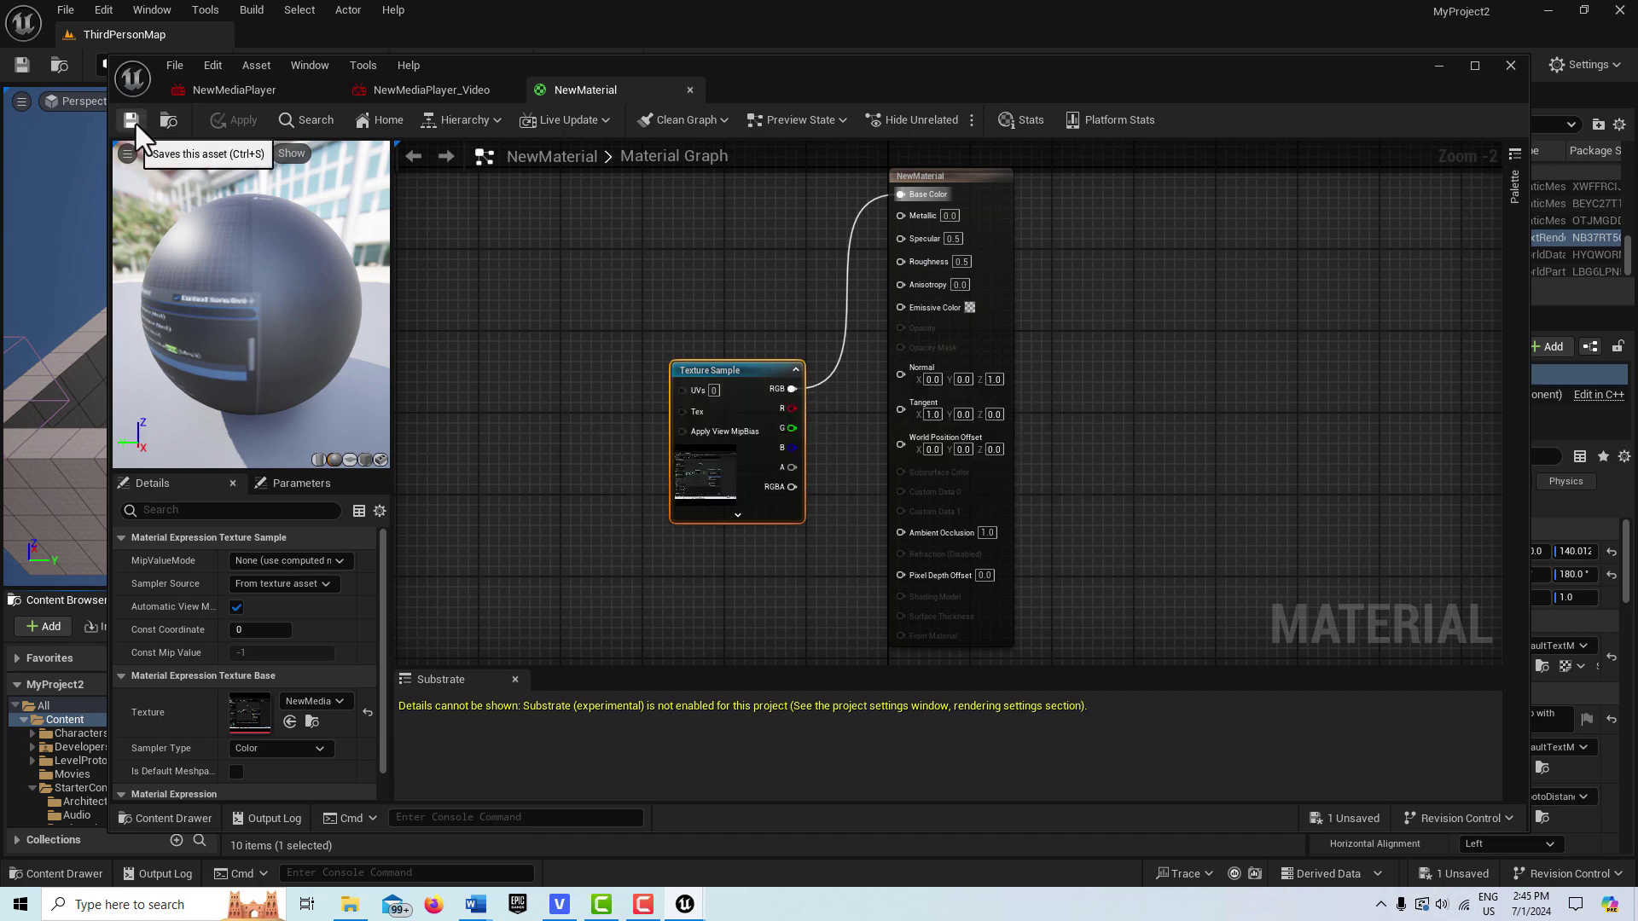
click(1509, 65)
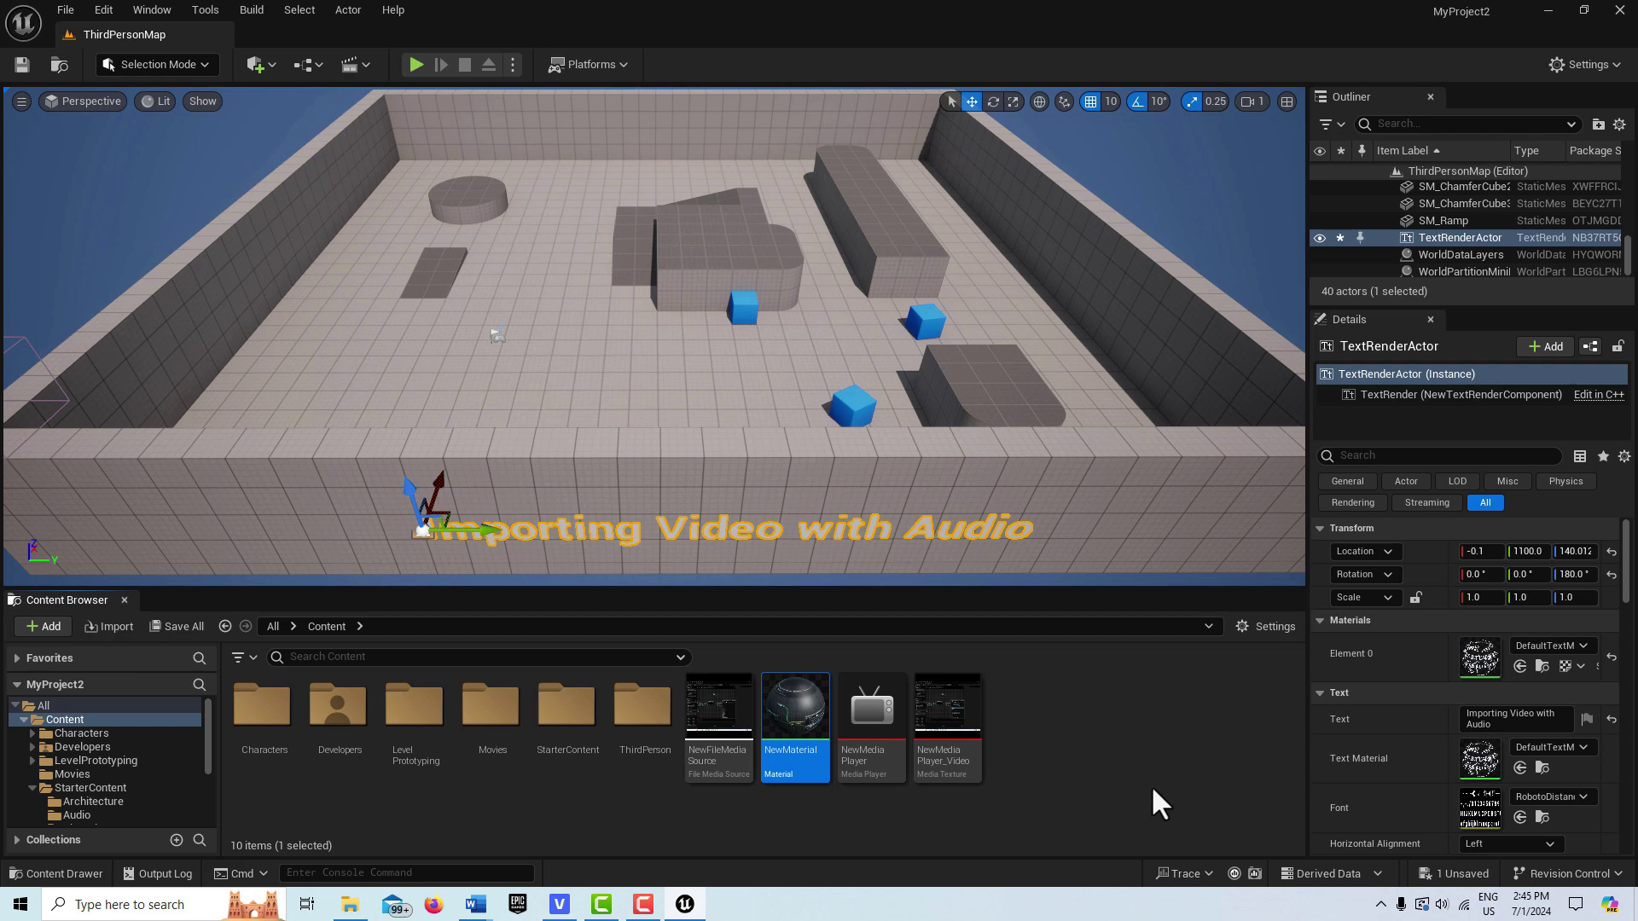
right_click(1101, 715)
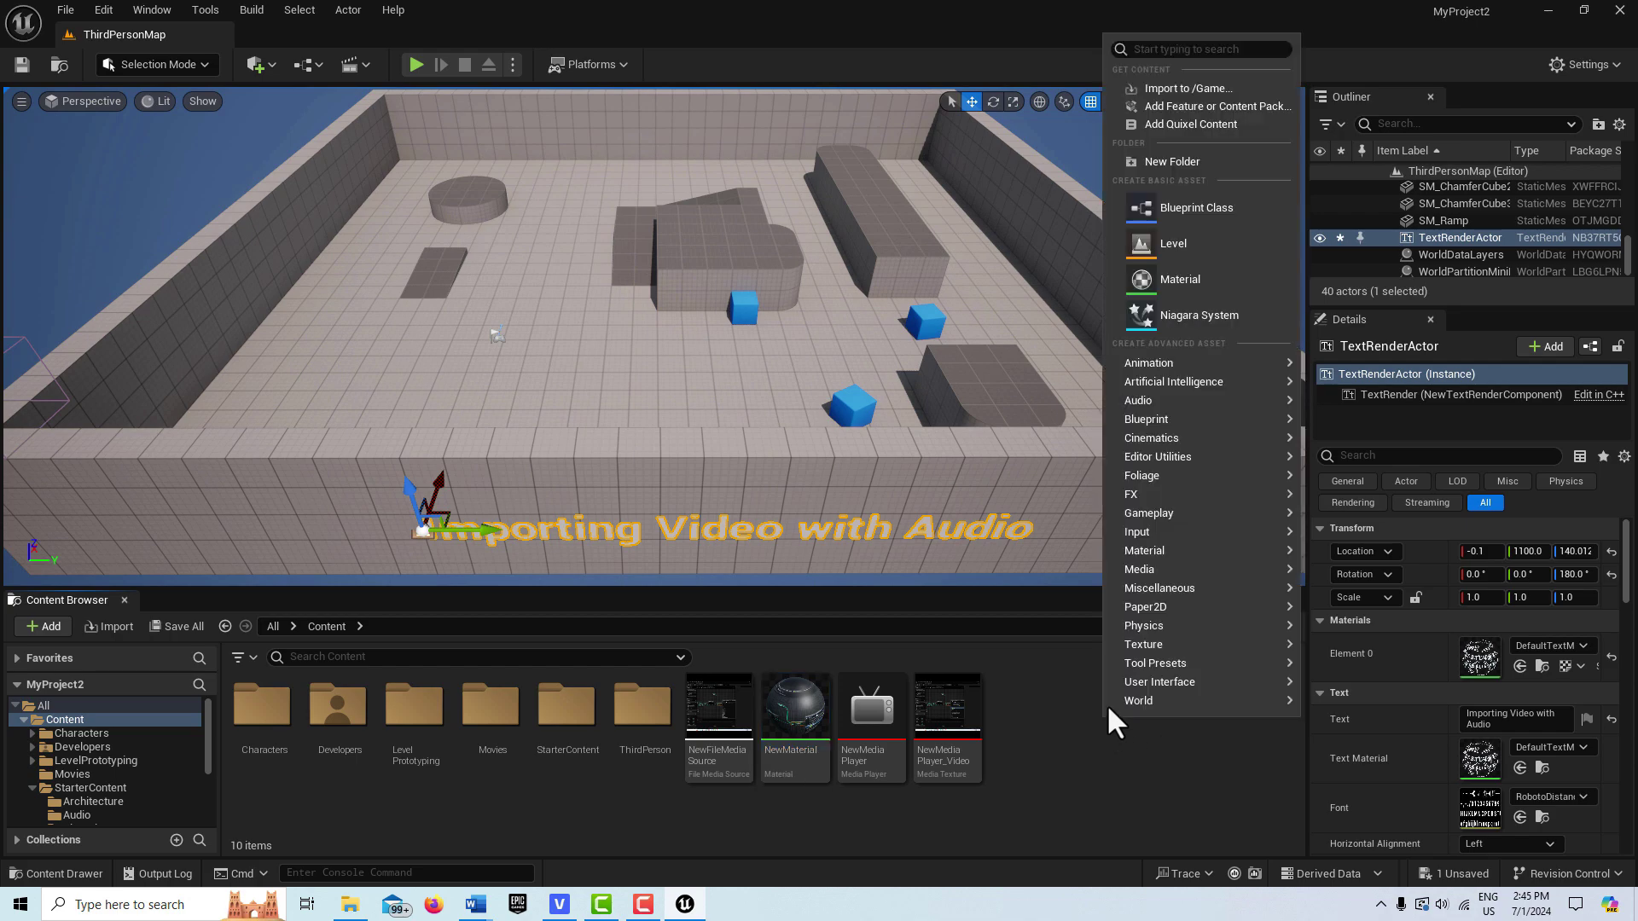
Create an Actor Blueprint class named NewBlueprint and dock its editor as a tab.
click(1189, 219)
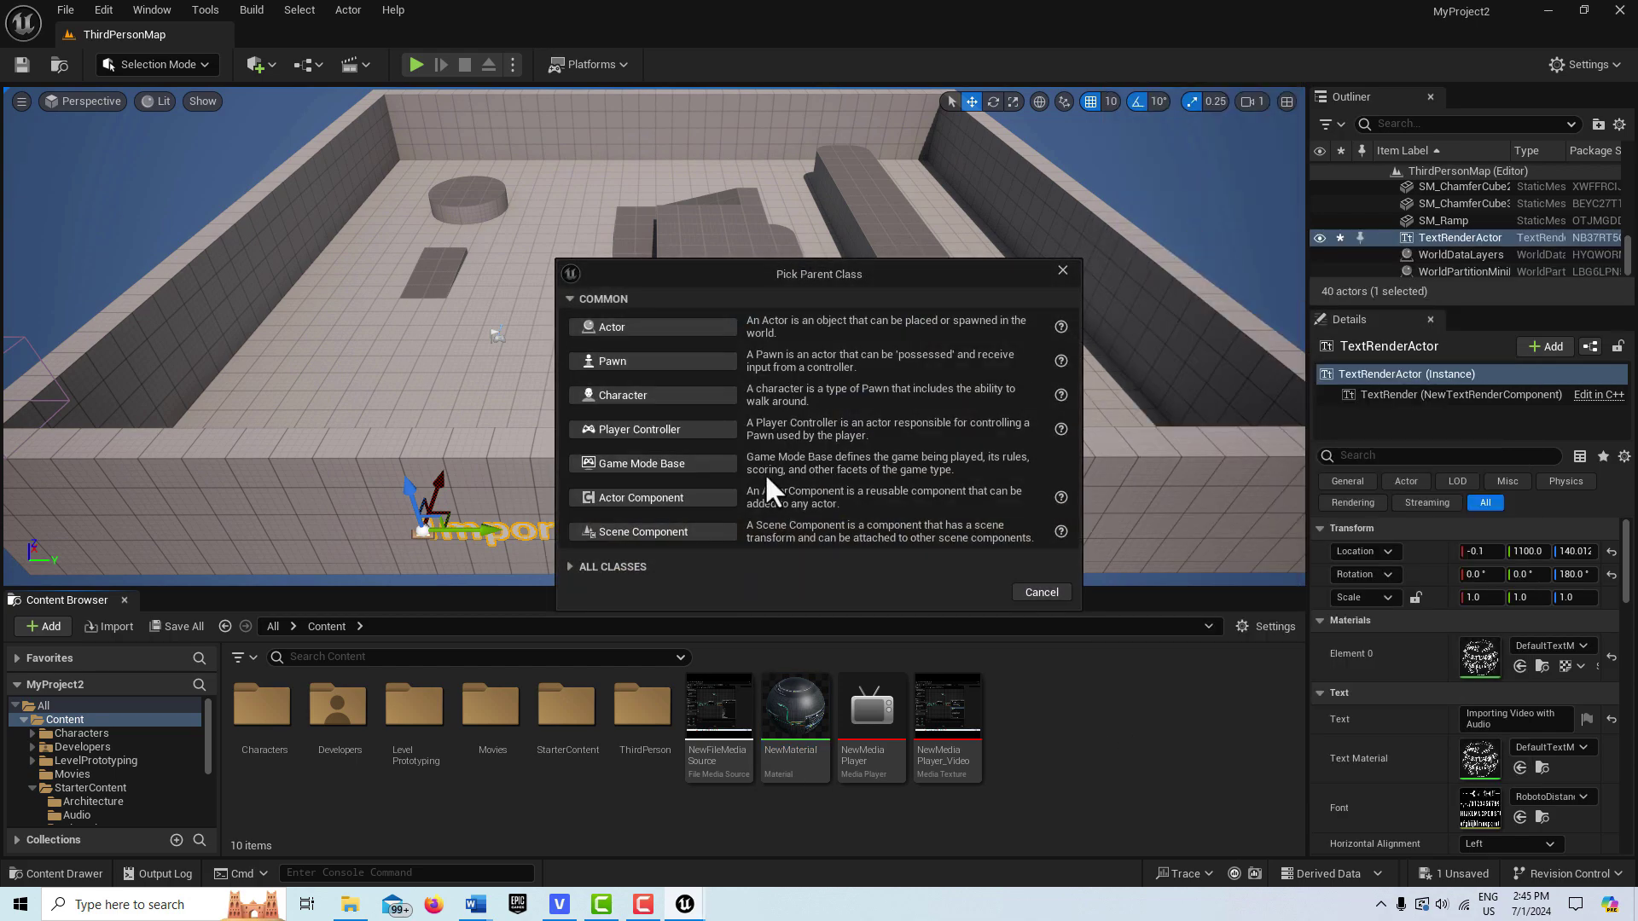
click(596, 324)
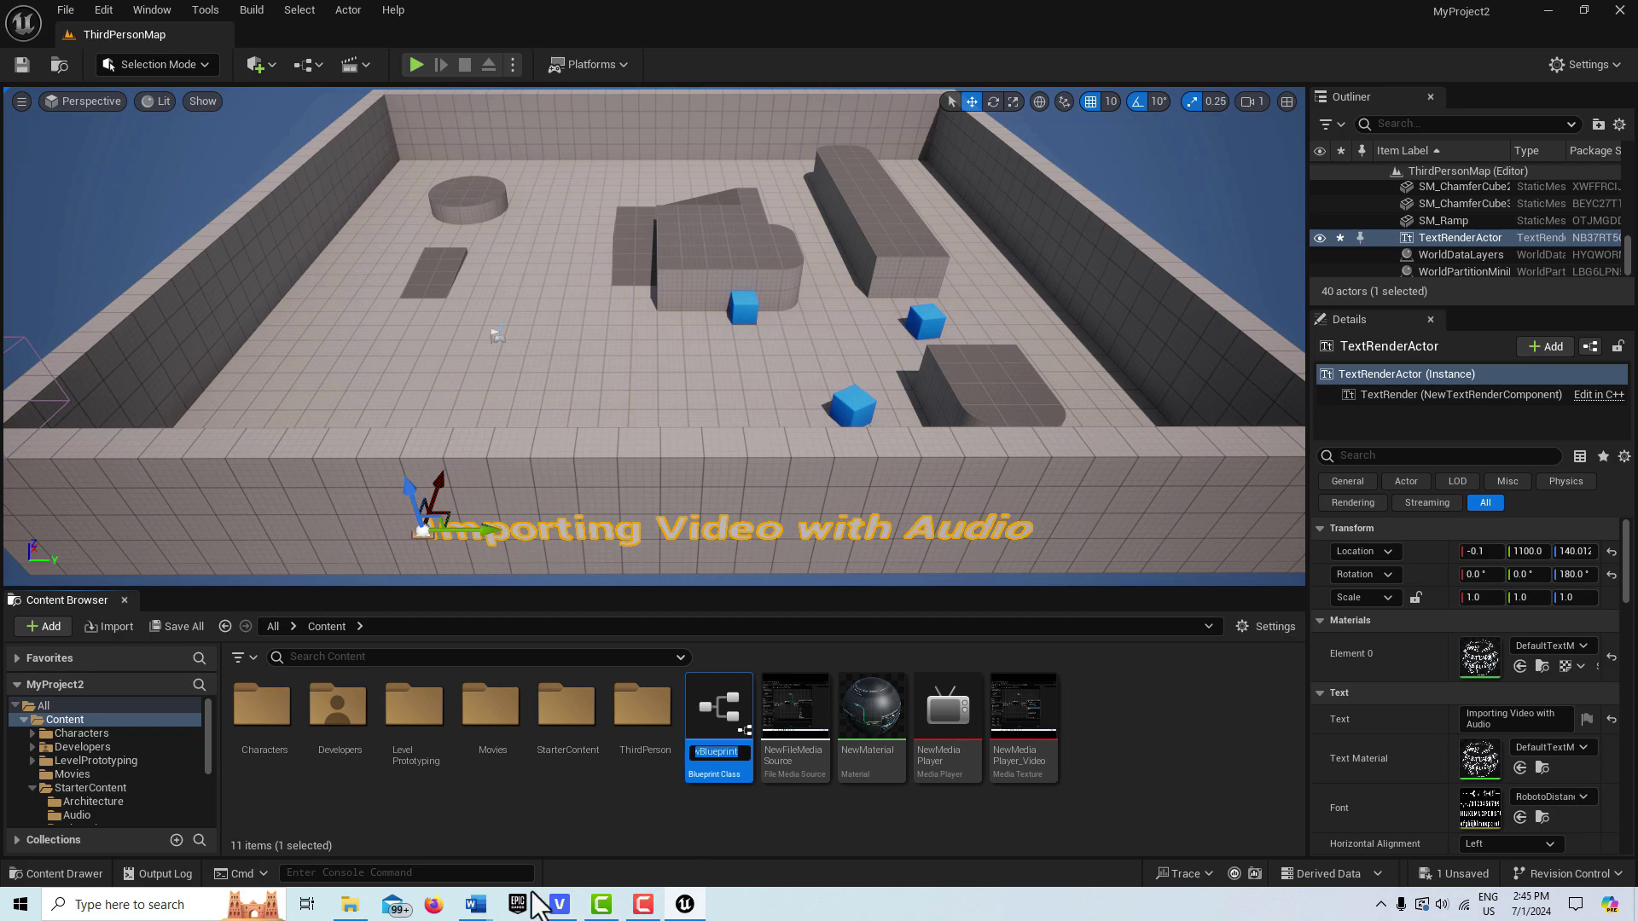
double_click(720, 715)
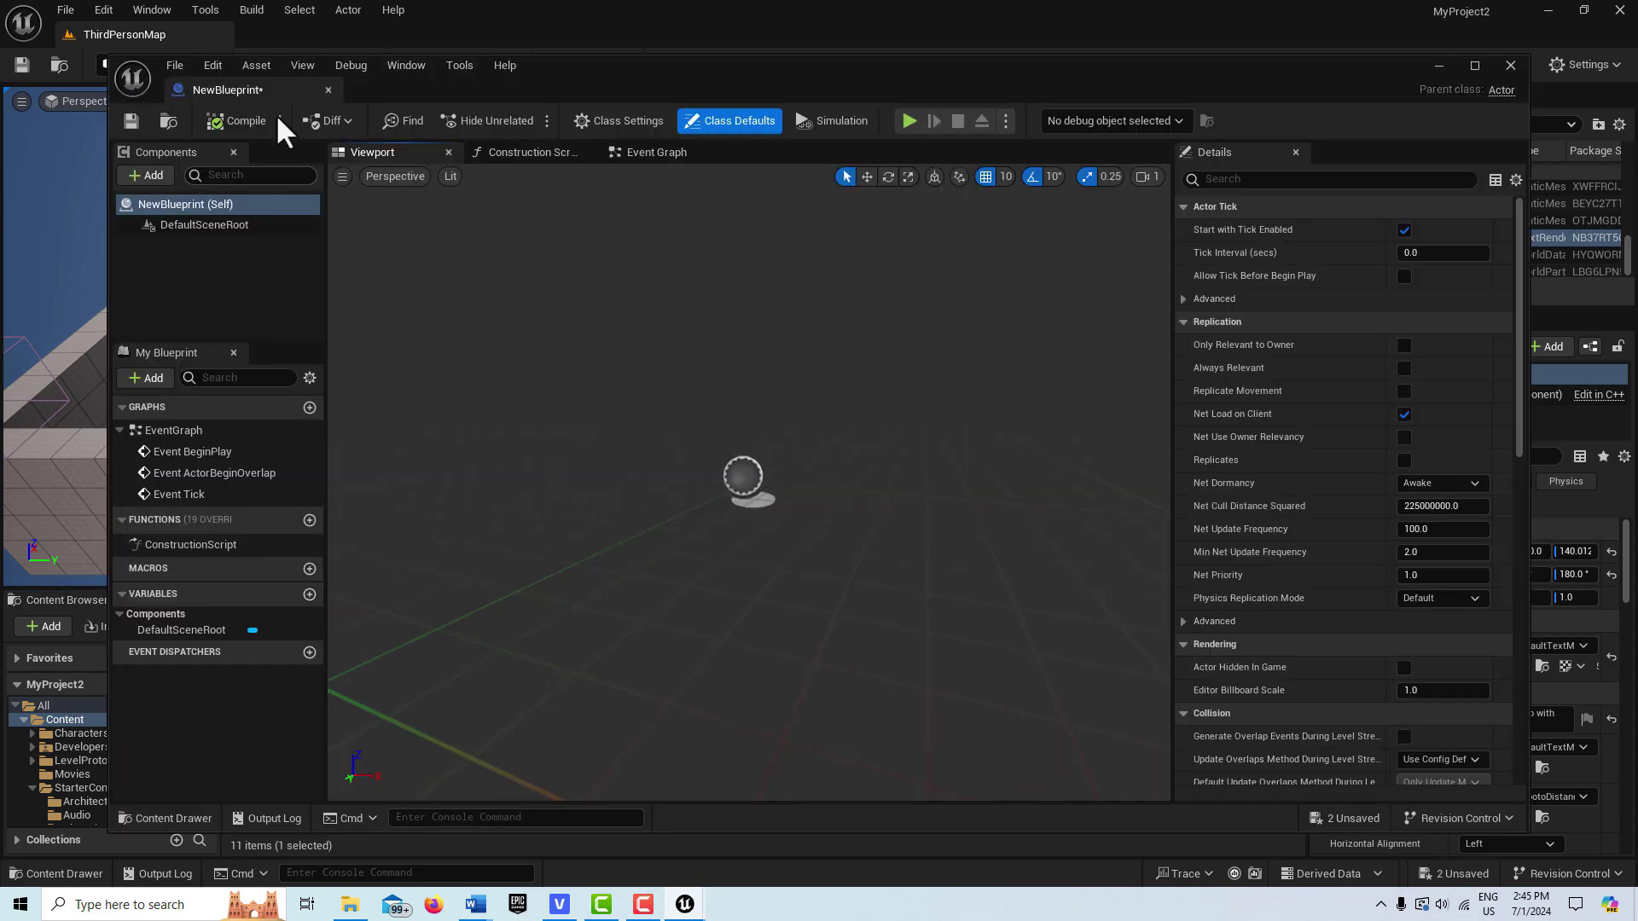
drag(291, 84, 316, 41)
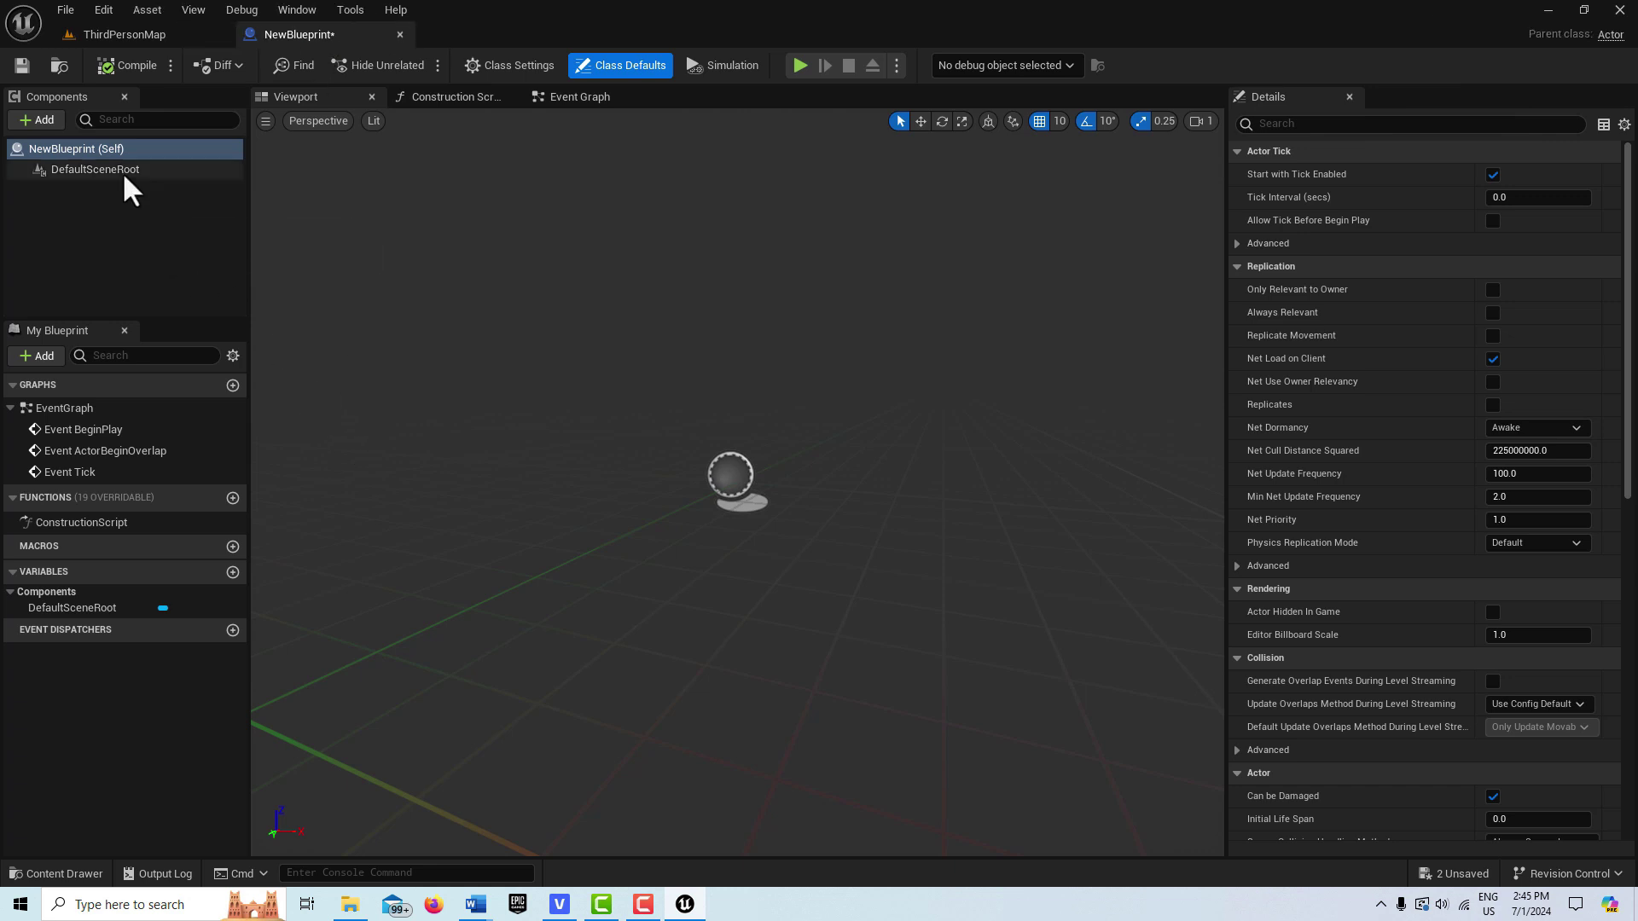
Add a Plane static mesh component to NewBlueprint.
click(35, 120)
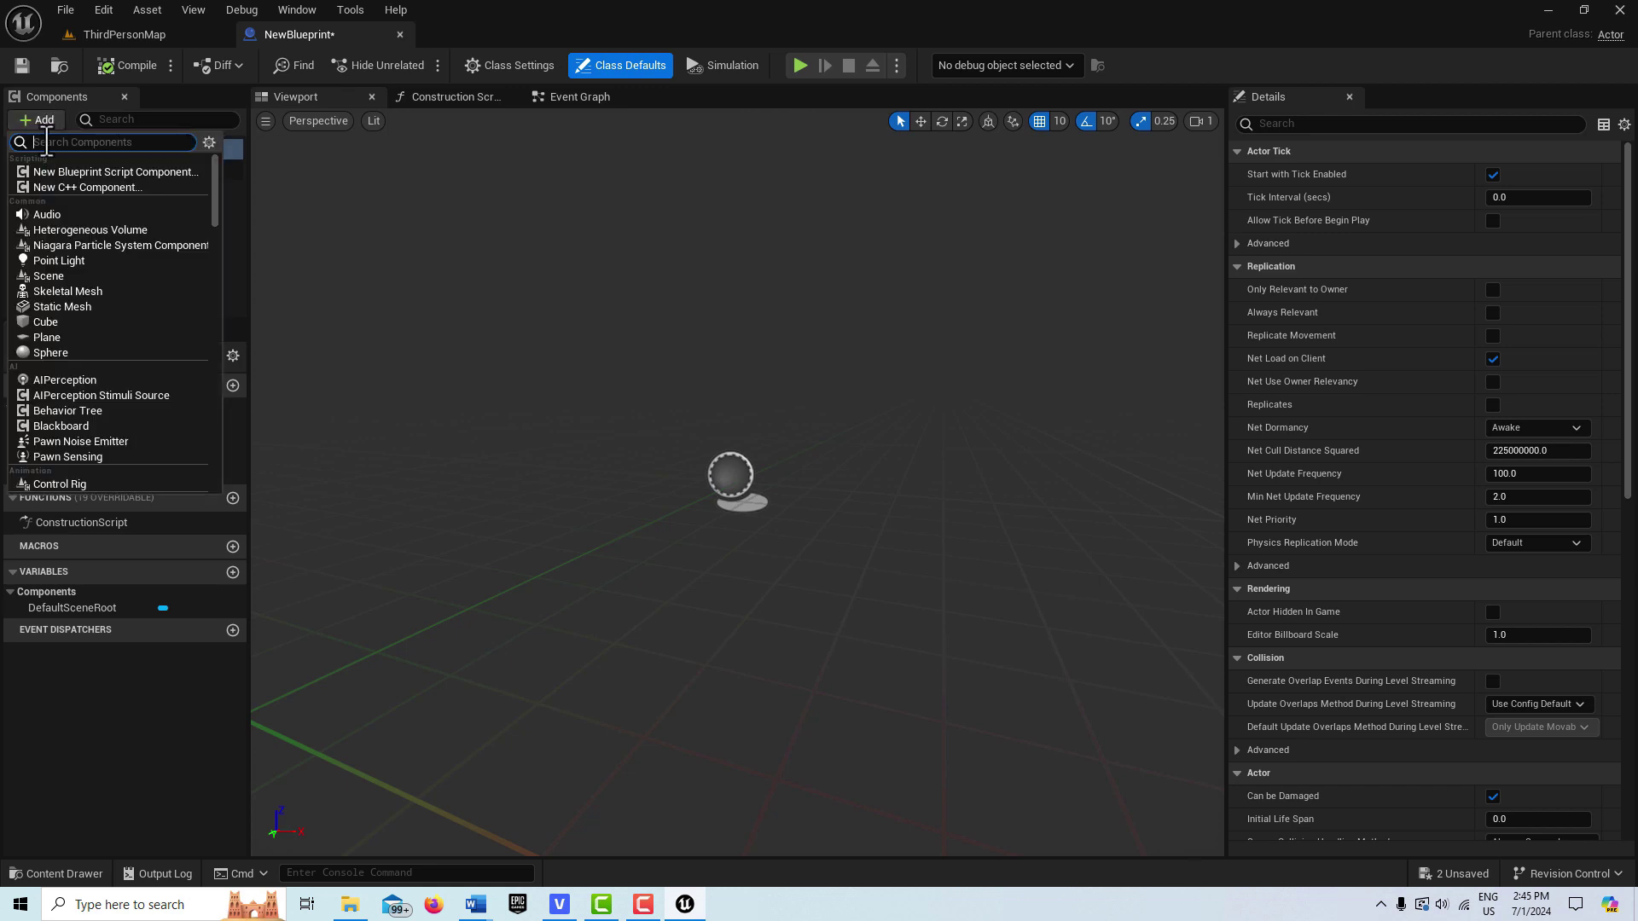
text(plane)
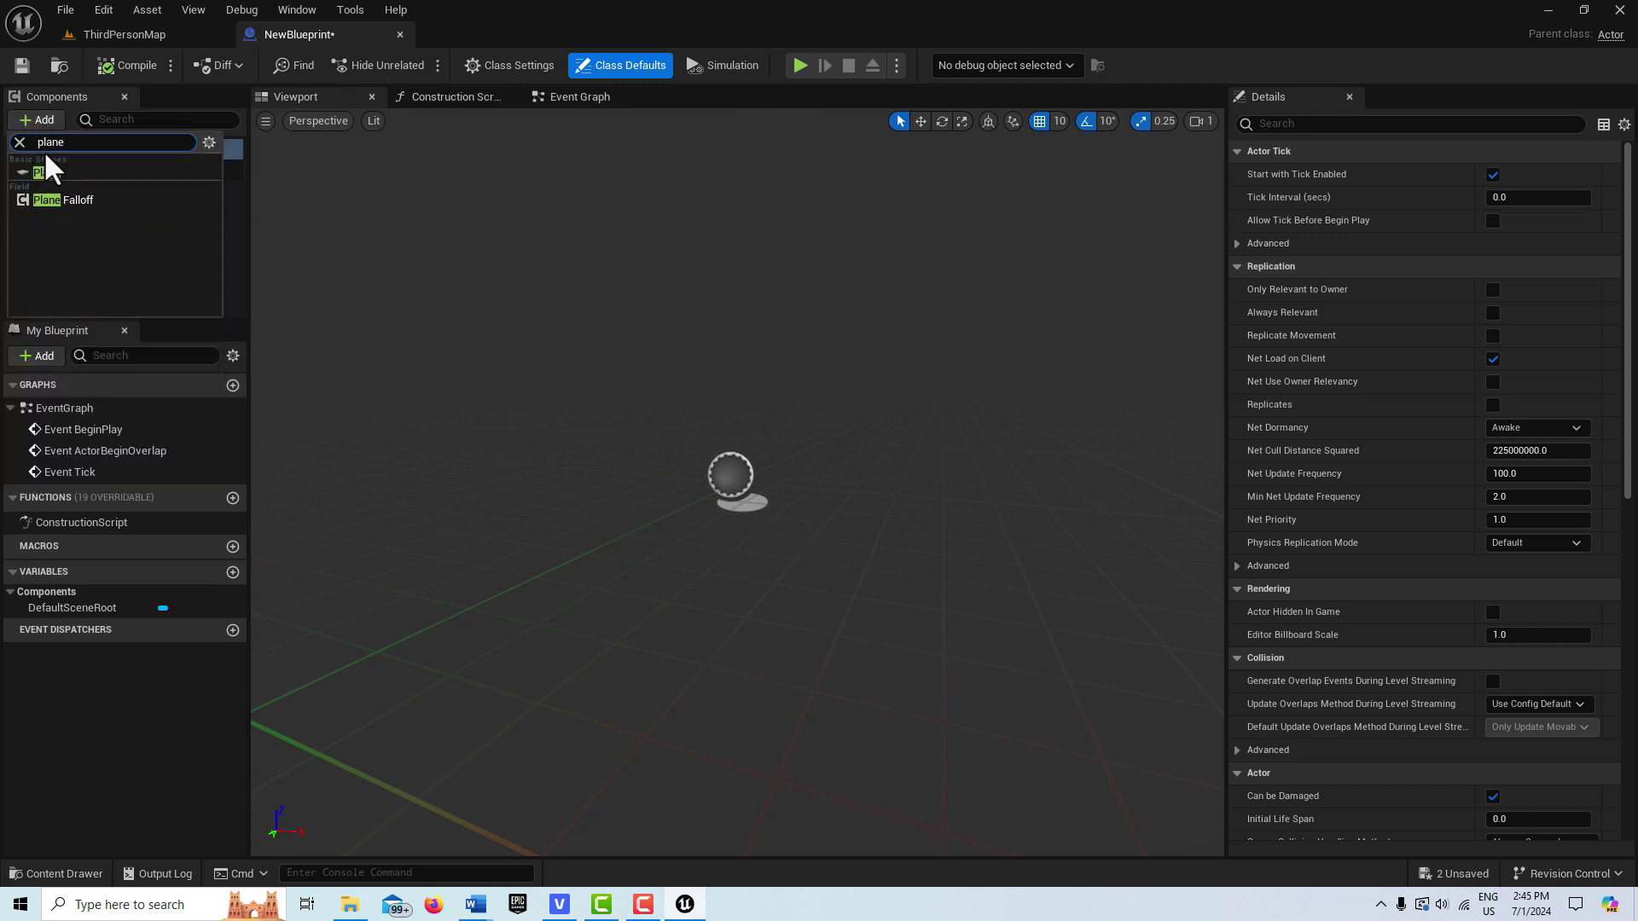
click(47, 170)
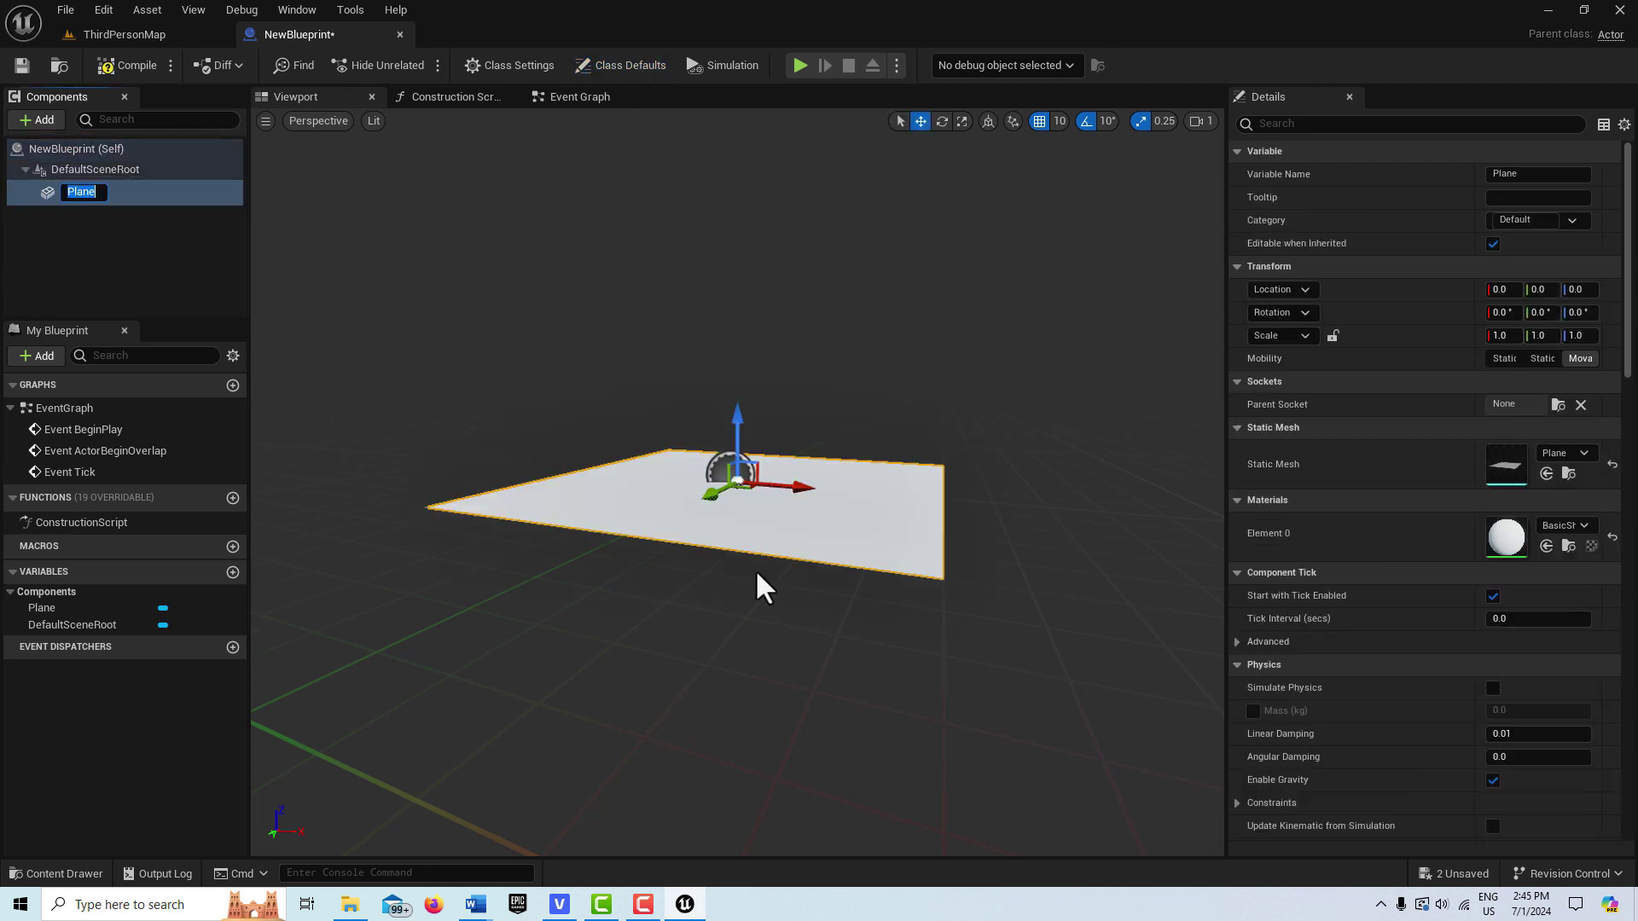
scroll(833, 559, down, 3)
mouse_move(833, 560)
right_down()
mouse_move(833, 537)
mouse_move(845, 546)
right_up()
scroll(845, 546, up, 5)
scroll(841, 555, down, 4)
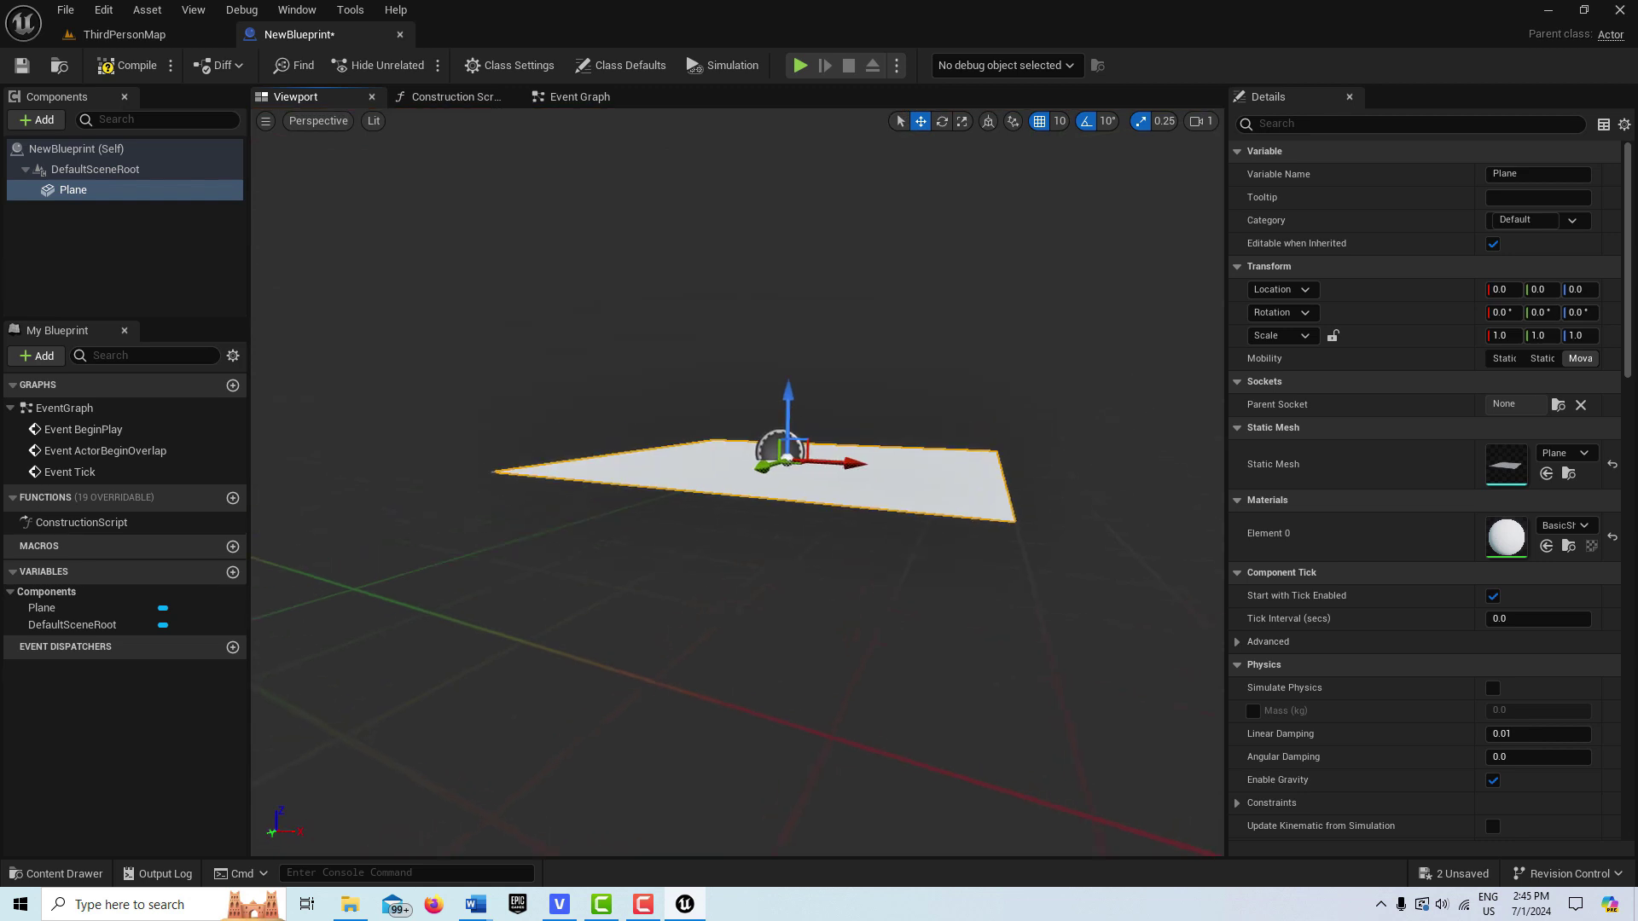
scroll(837, 560, up, 2)
right_drag(837, 560, 827, 545)
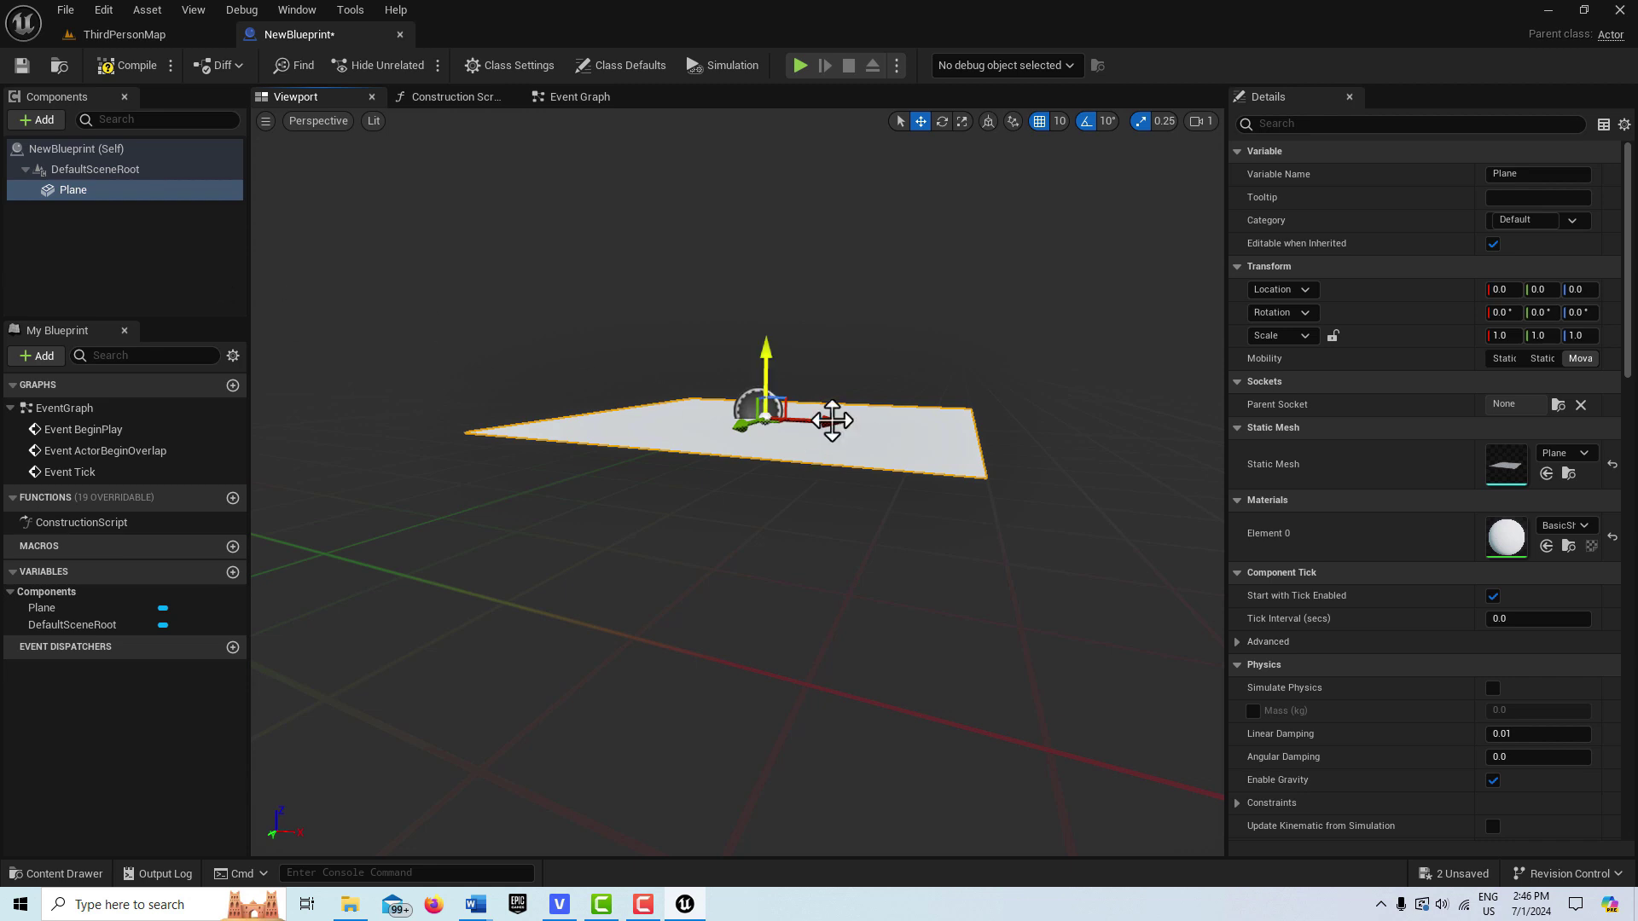
Rotate the plane upright to a -90 pitch with the rotate gizmo.
key(e)
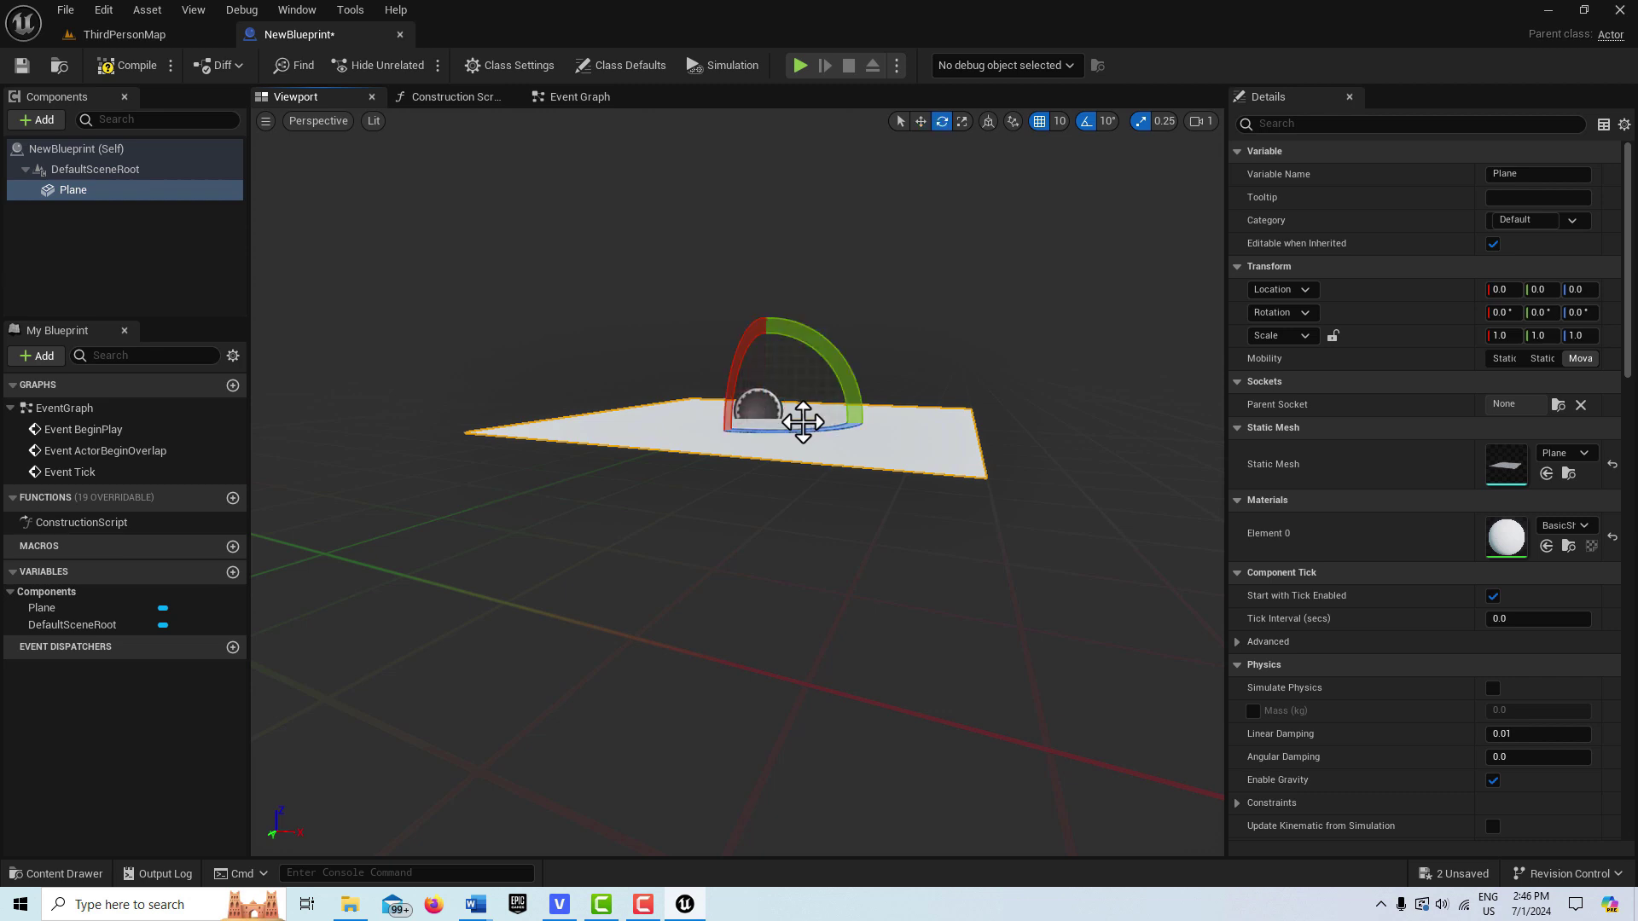
drag(811, 333, 845, 478)
right_drag(844, 478, 1048, 569)
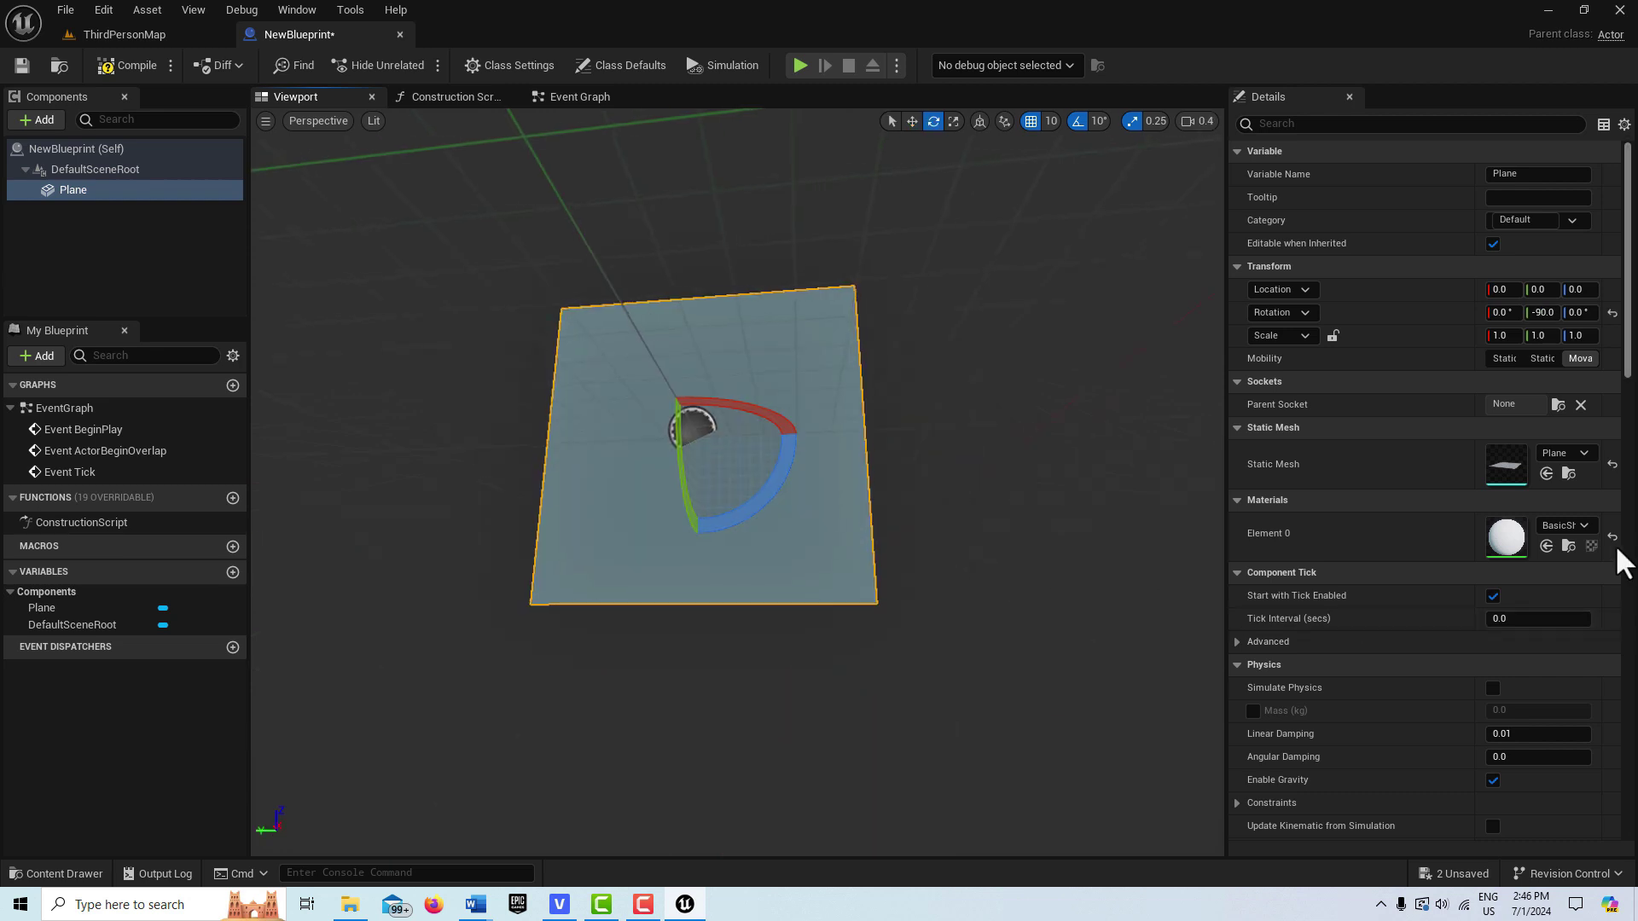
click(1584, 527)
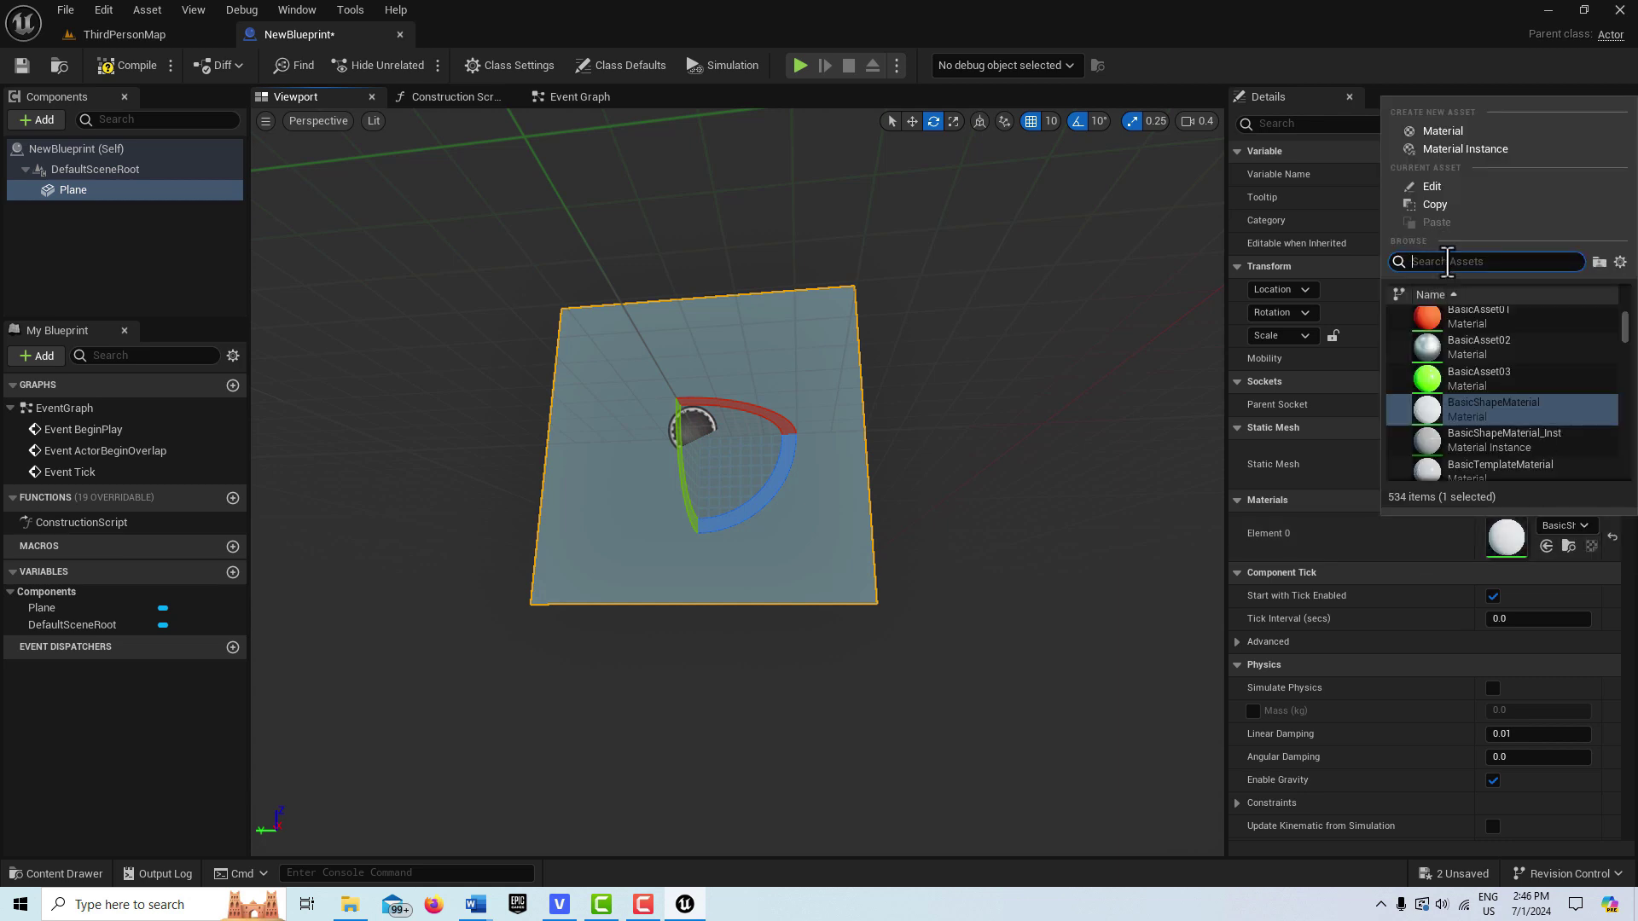
Assign NewMaterial to the plane's Element 0 and turn it to rotation 90, 0, -90.
text(new)
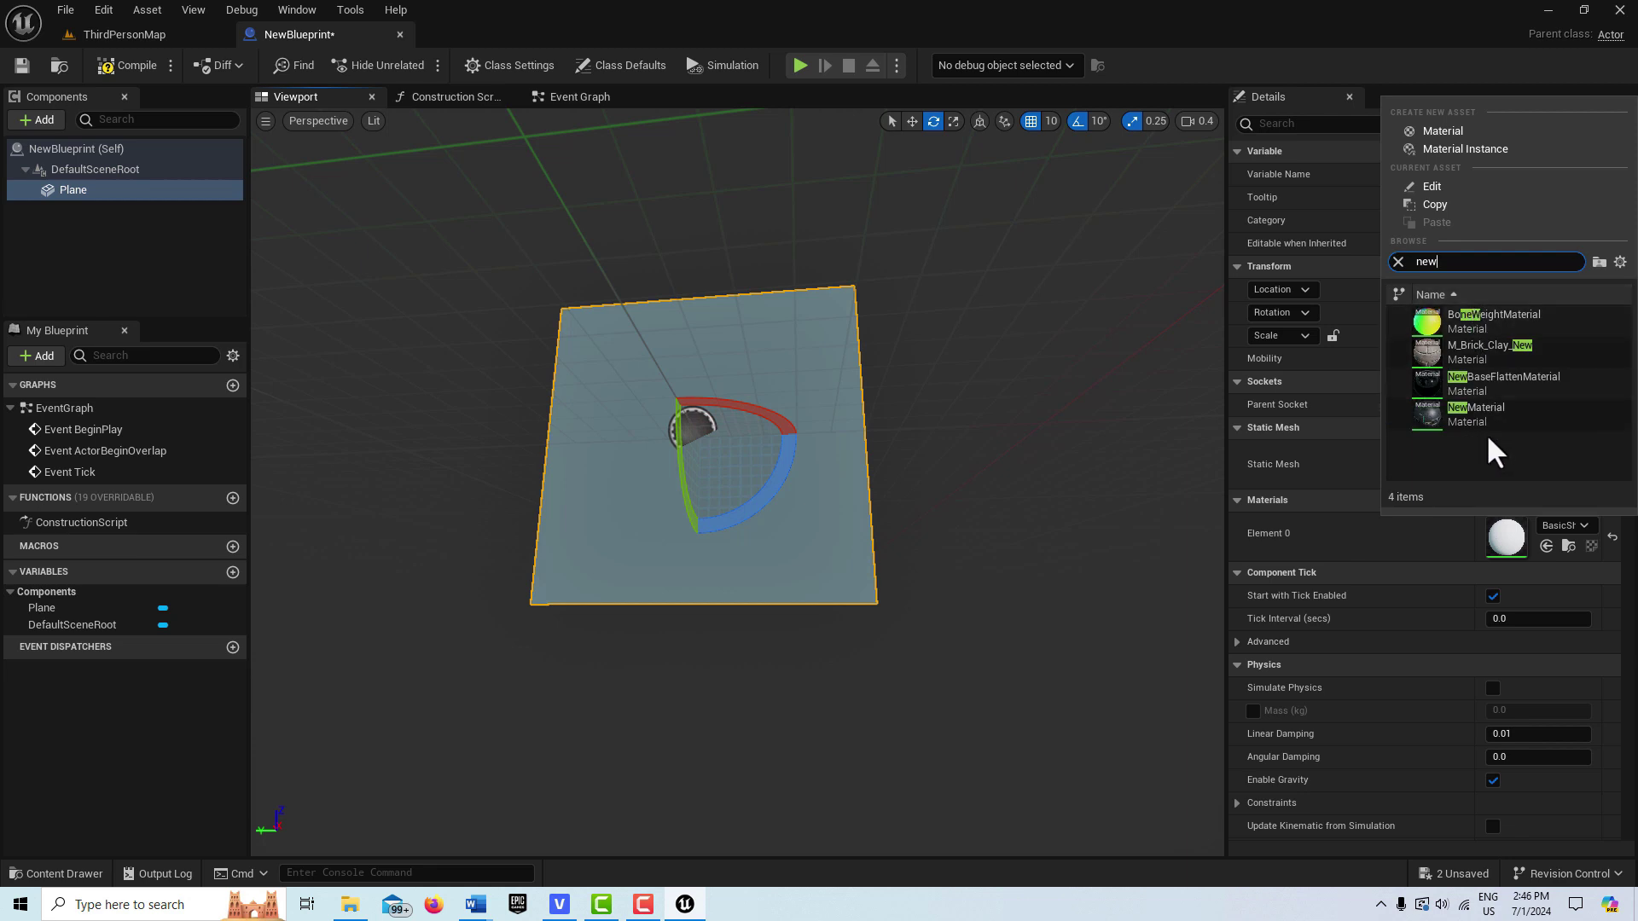
click(1481, 411)
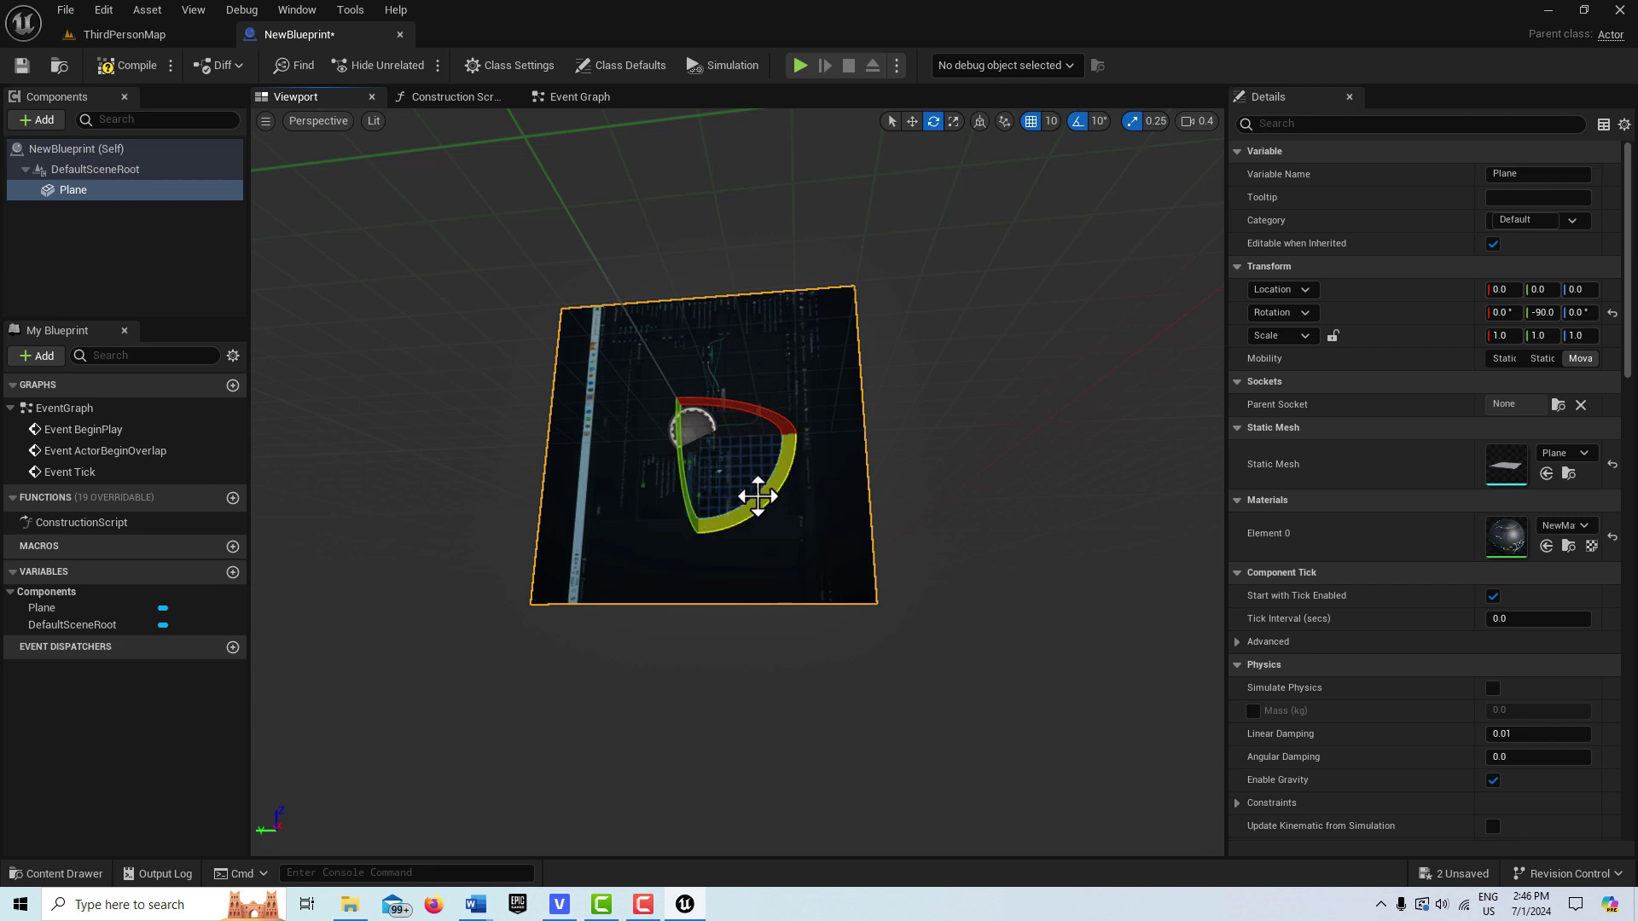
mouse_move(758, 498)
mouse_down()
mouse_move(687, 538)
mouse_move(764, 500)
mouse_up()
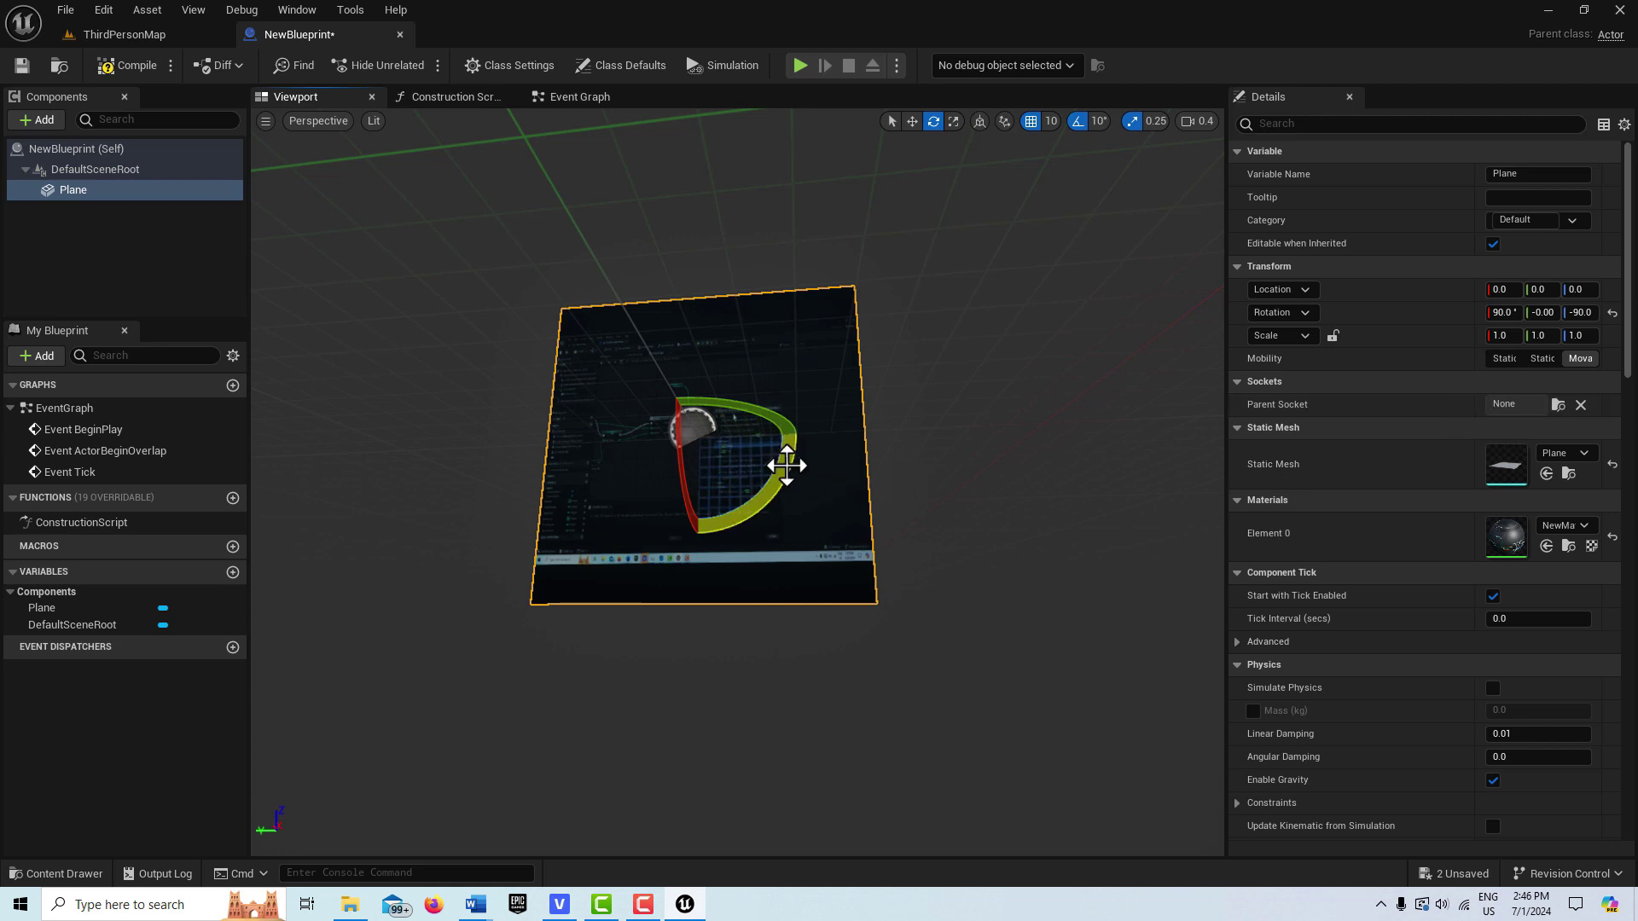
Set the plane's scale to 1.6, 0.9, 1.0 and lock its scale proportions.
key(r)
key(w)
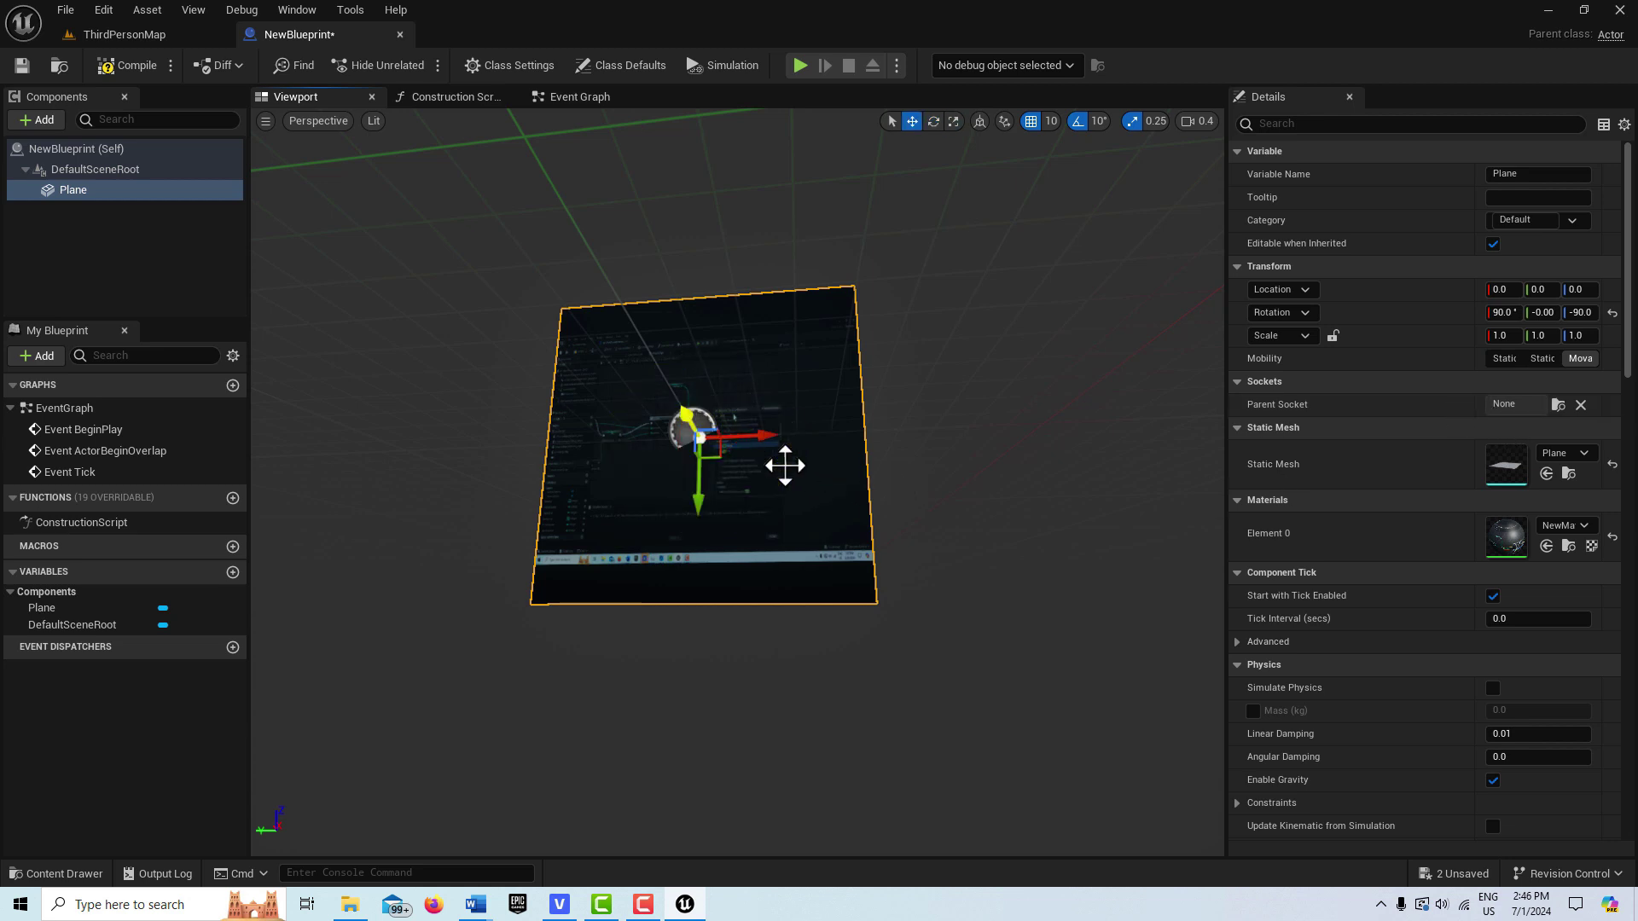
key(r)
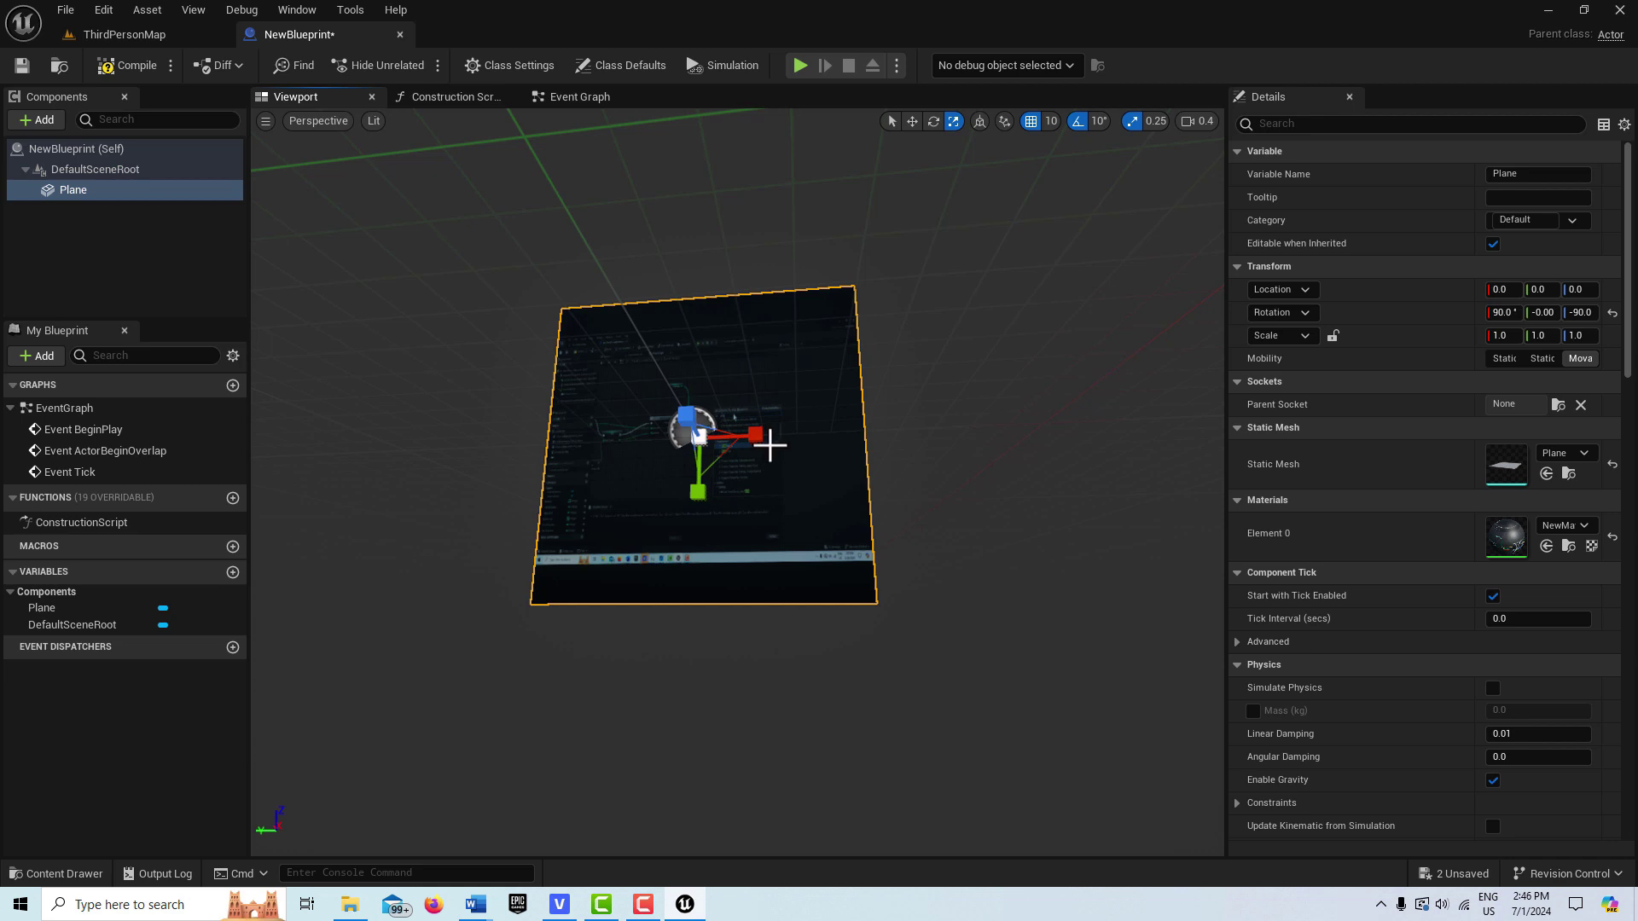
click(1501, 337)
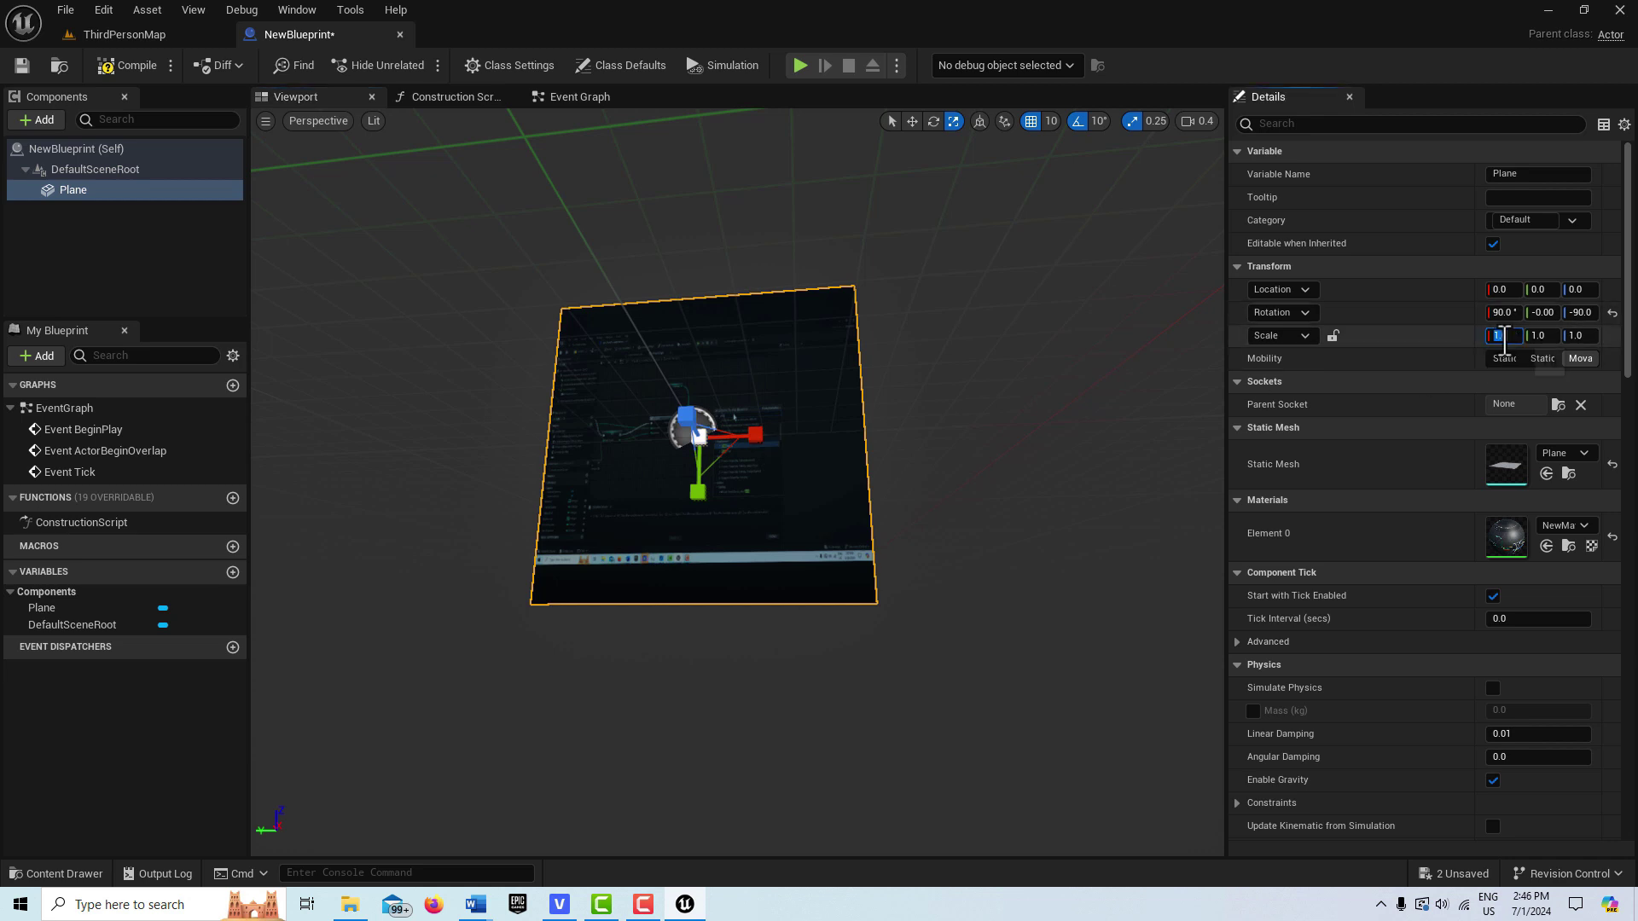
text(1)
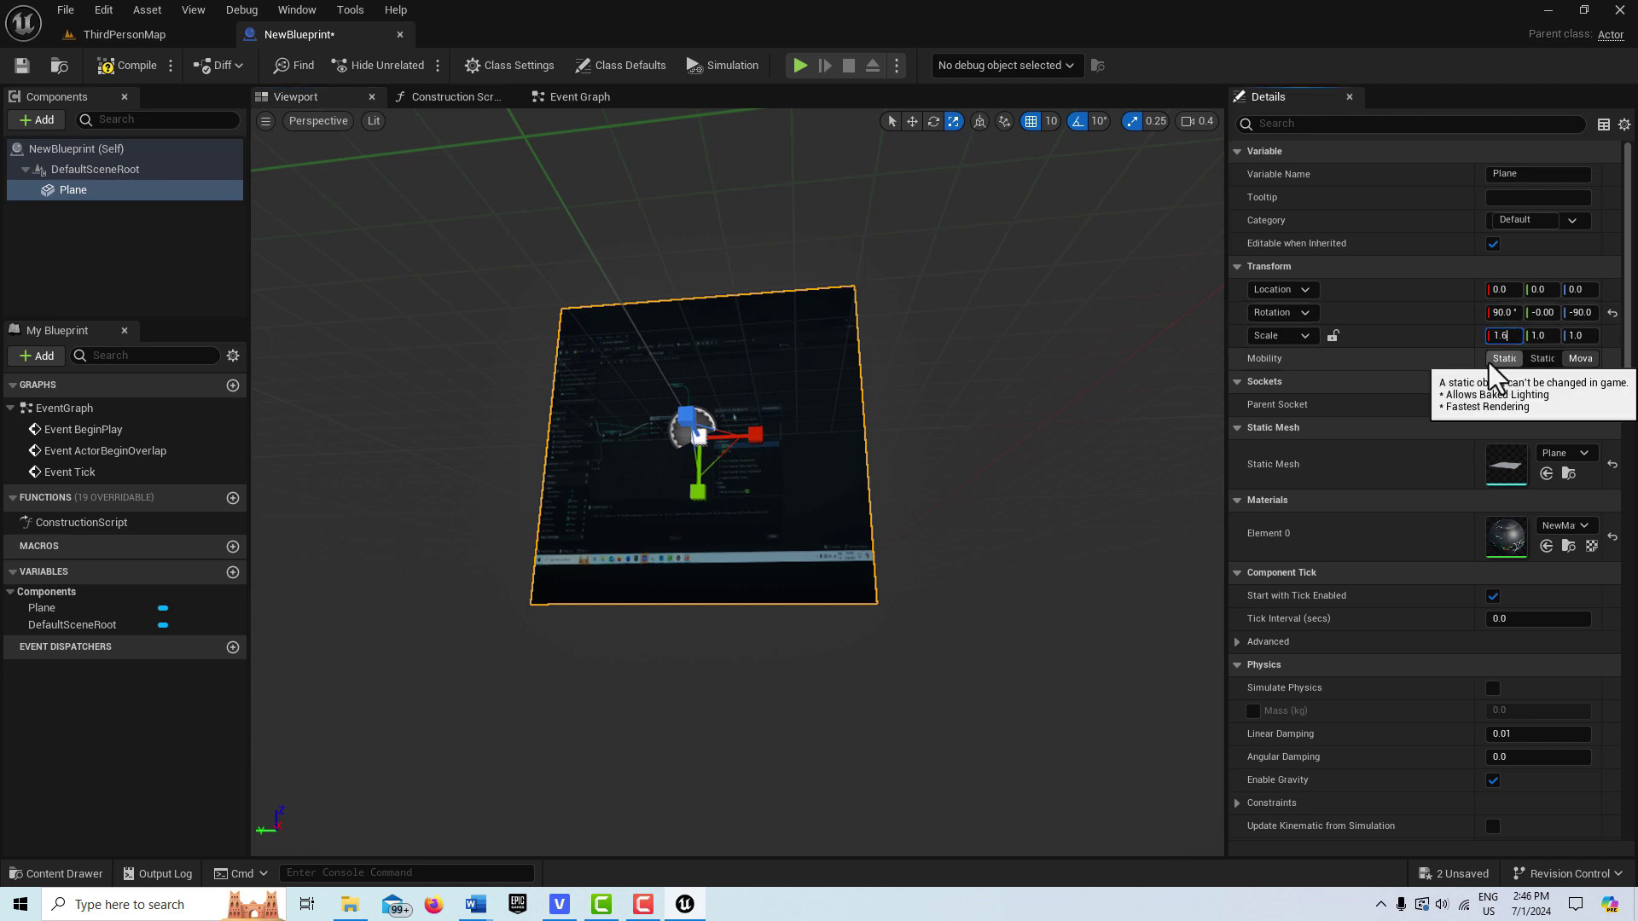
key(Return)
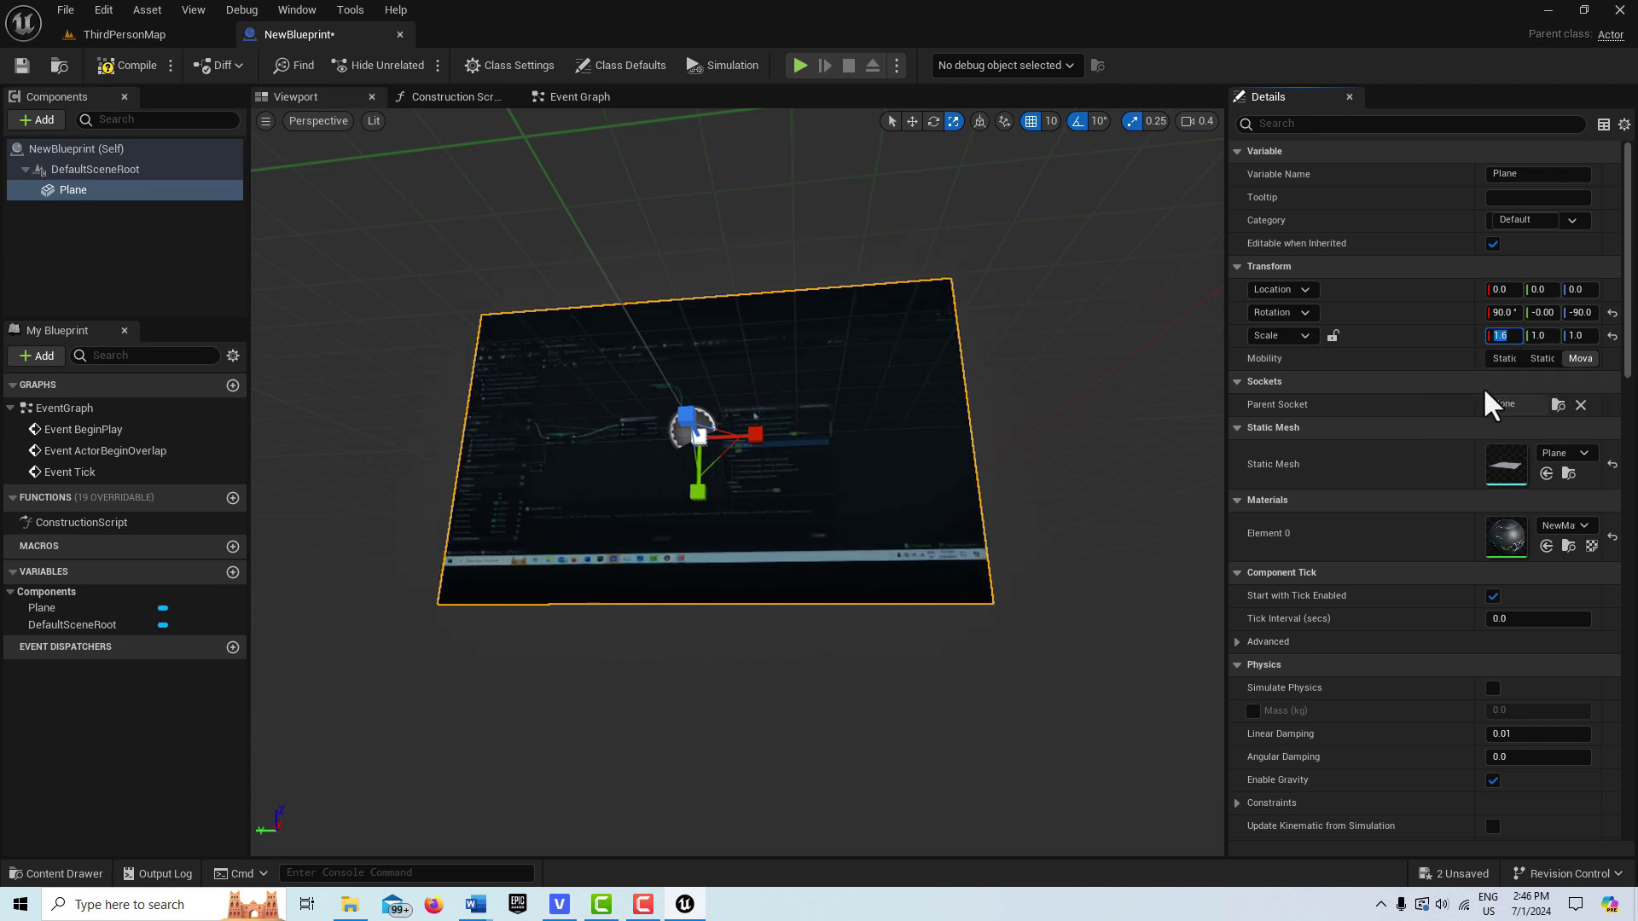
click(1540, 338)
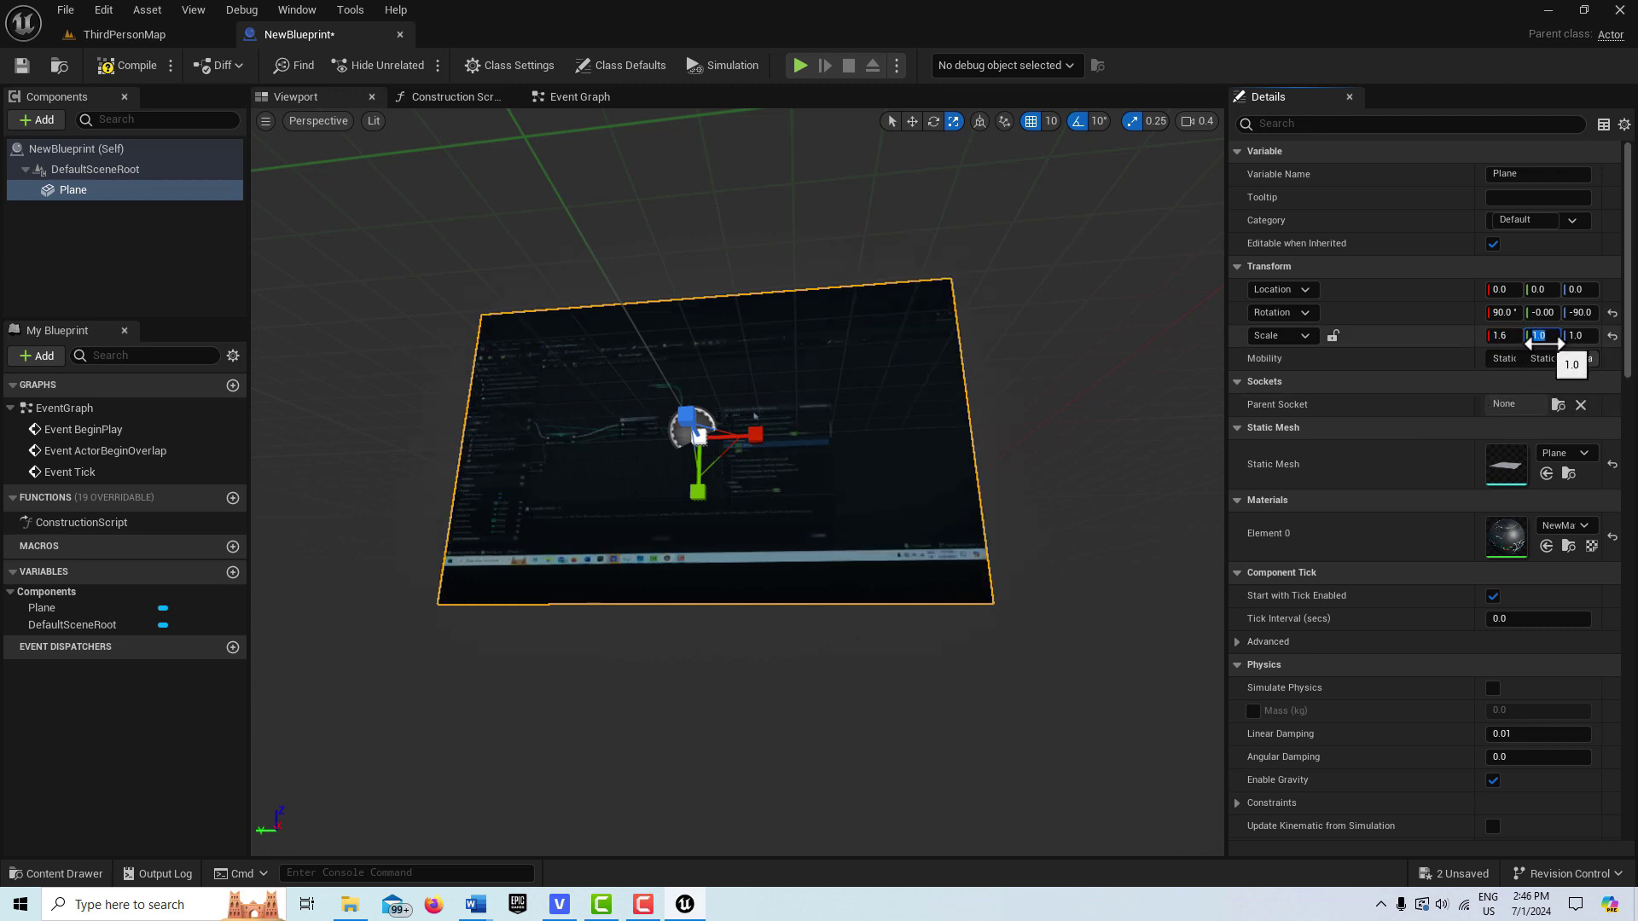
key(Return)
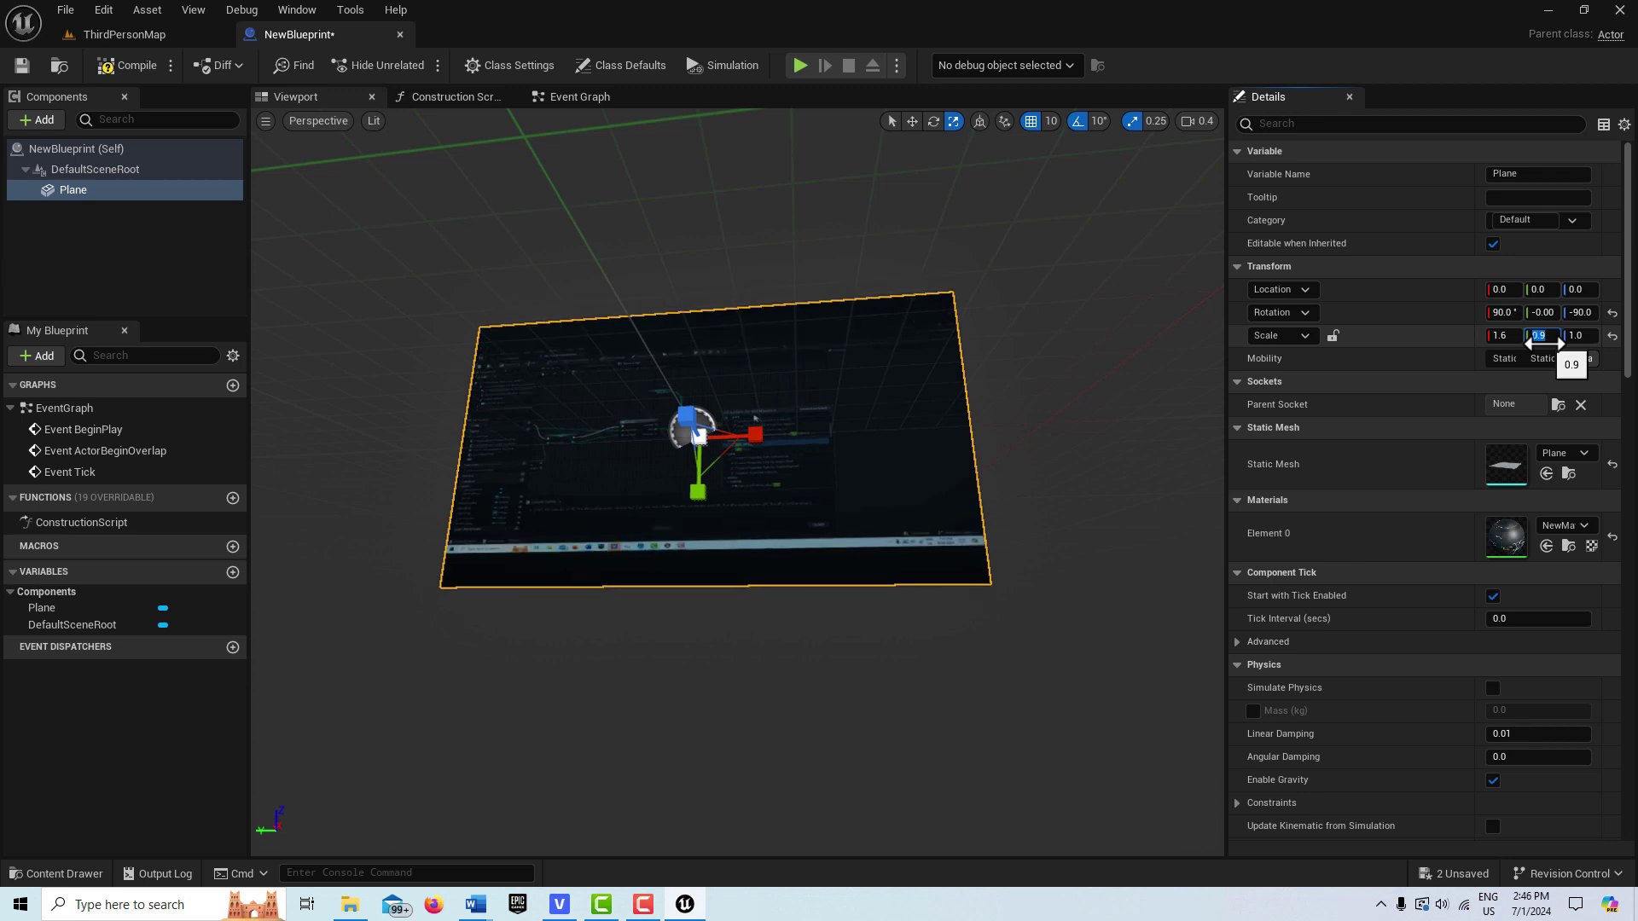
click(1332, 336)
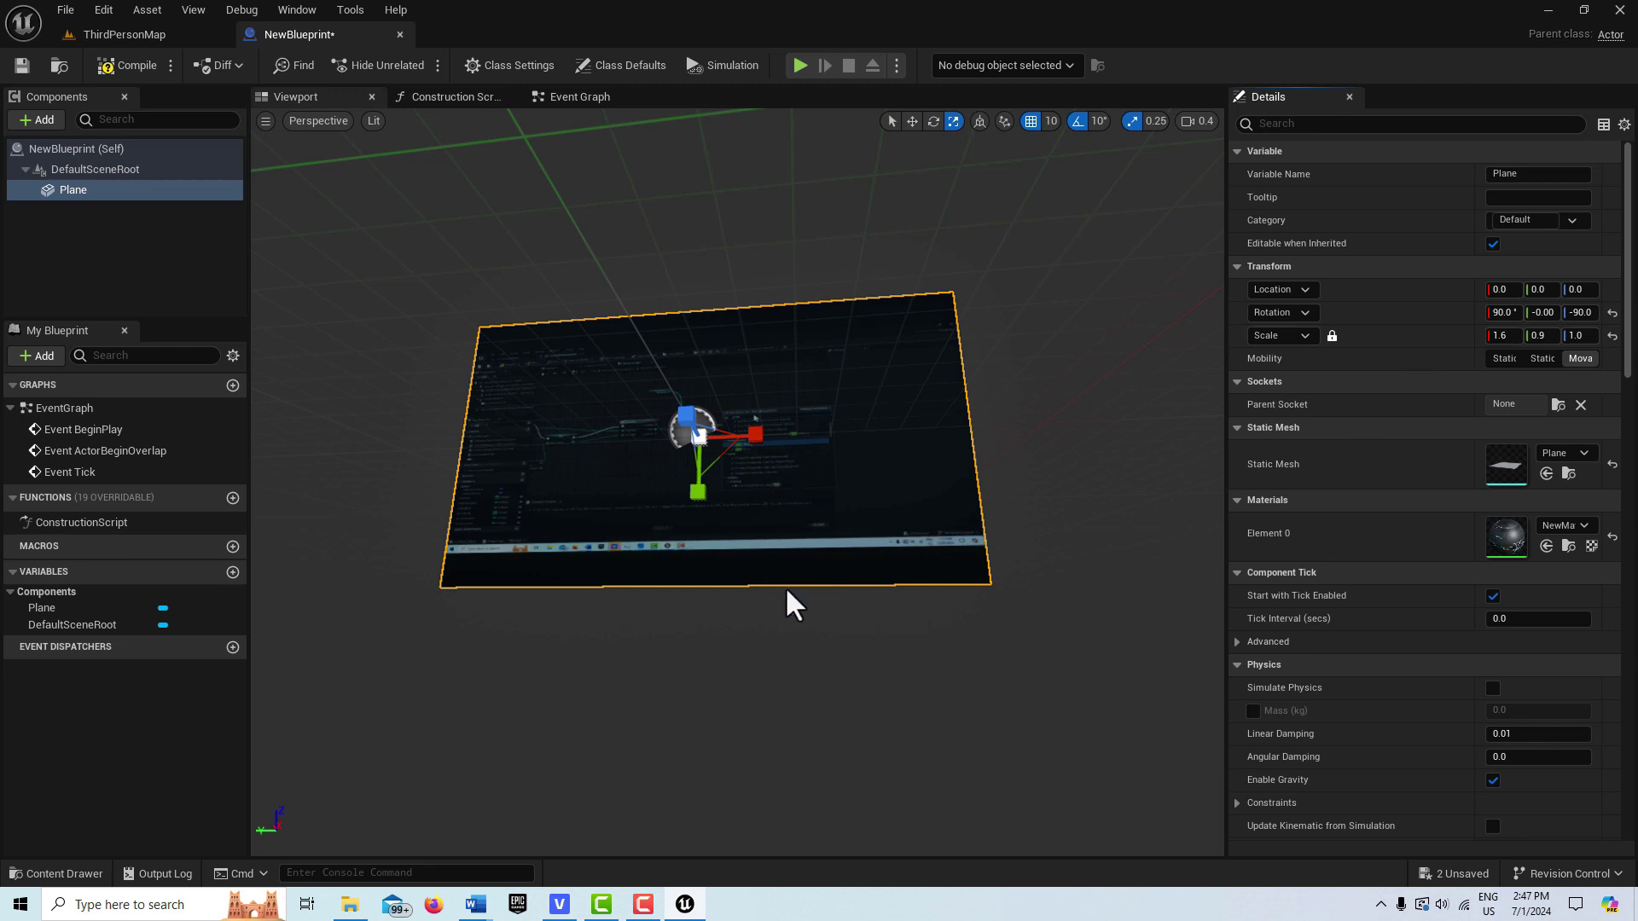
click(32, 119)
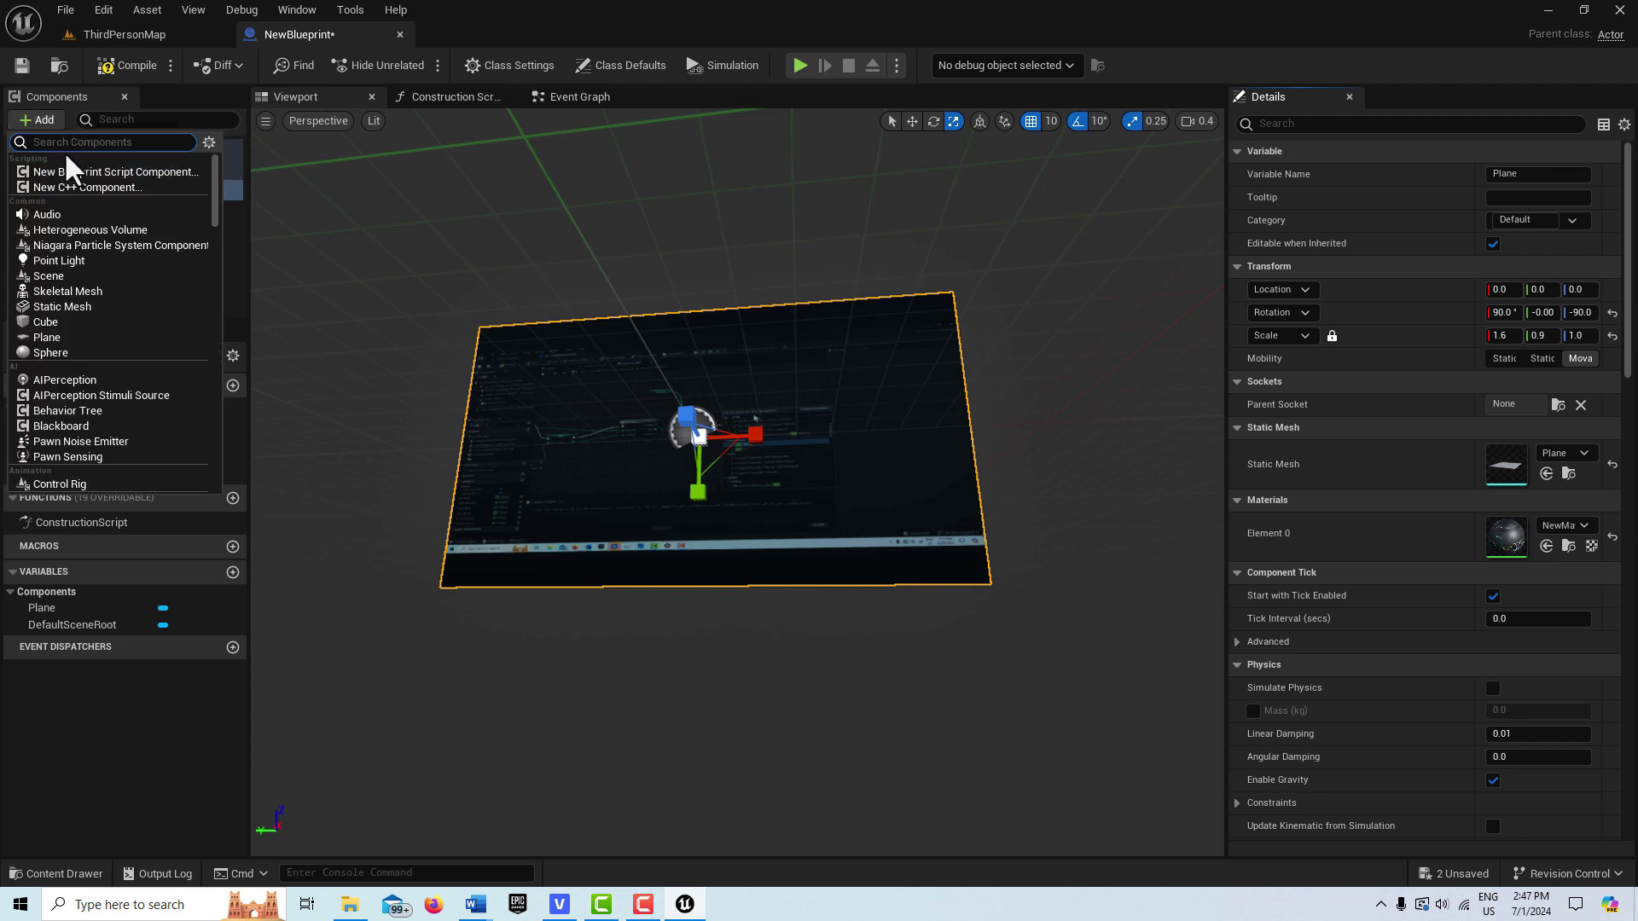
Add a MediaSound component placed directly under DefaultSceneRoot.
text(med)
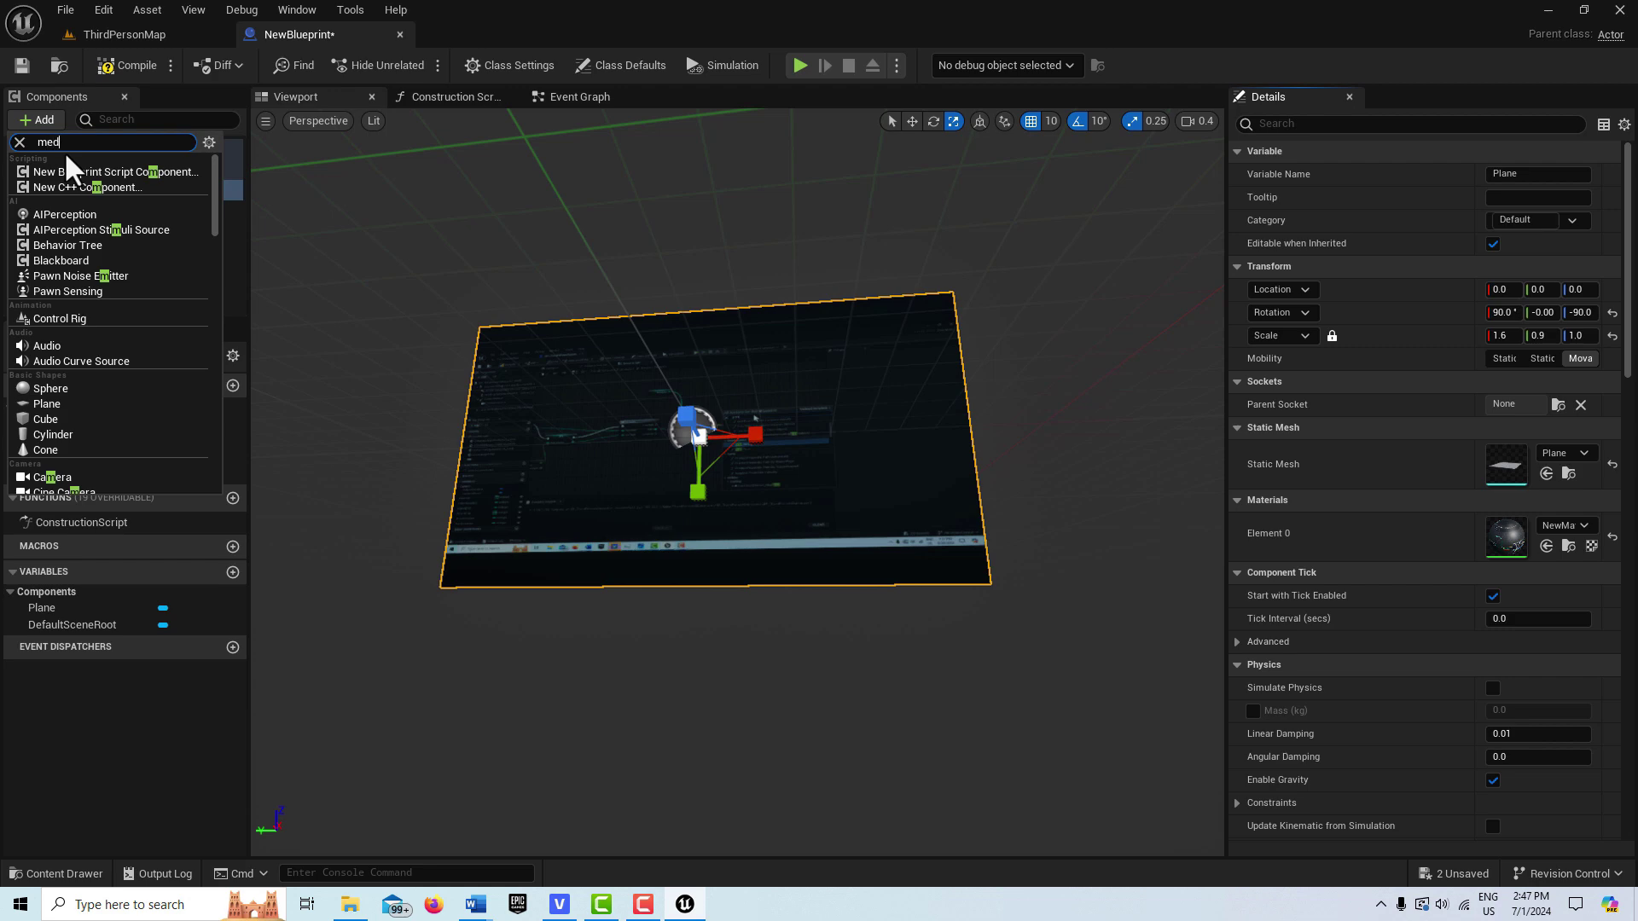
key(Escape)
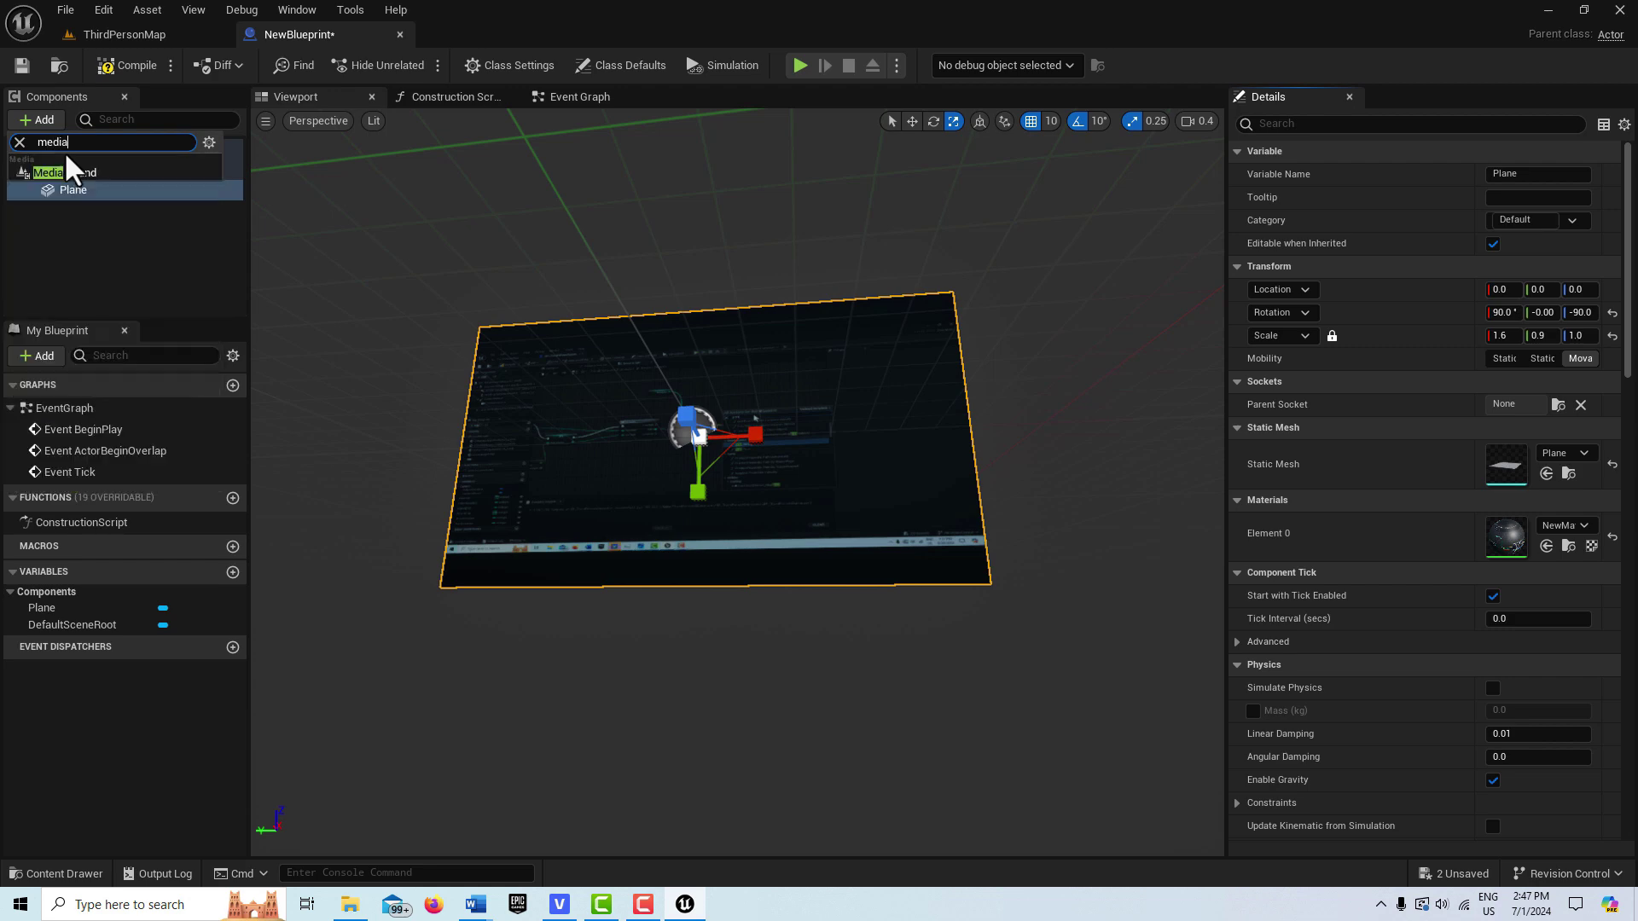
key(Return)
drag(103, 213, 75, 195)
Set MediaSound's Media Player to NewMediaPlayer and enable Allow Spatialization and Override Attenuation.
click(1583, 453)
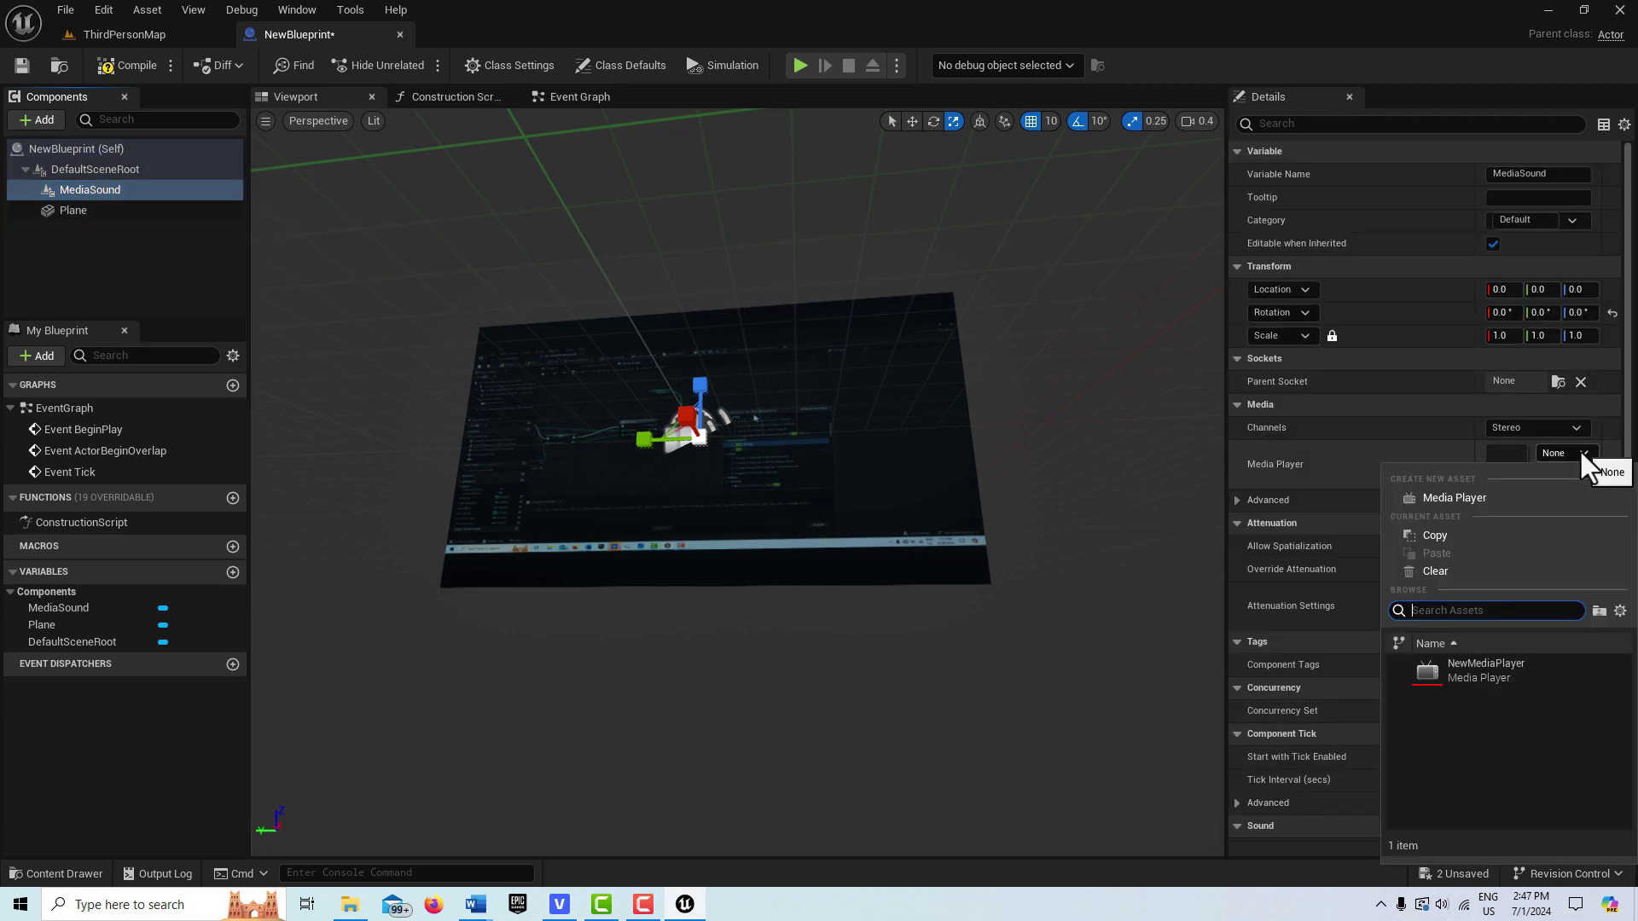
click(1522, 667)
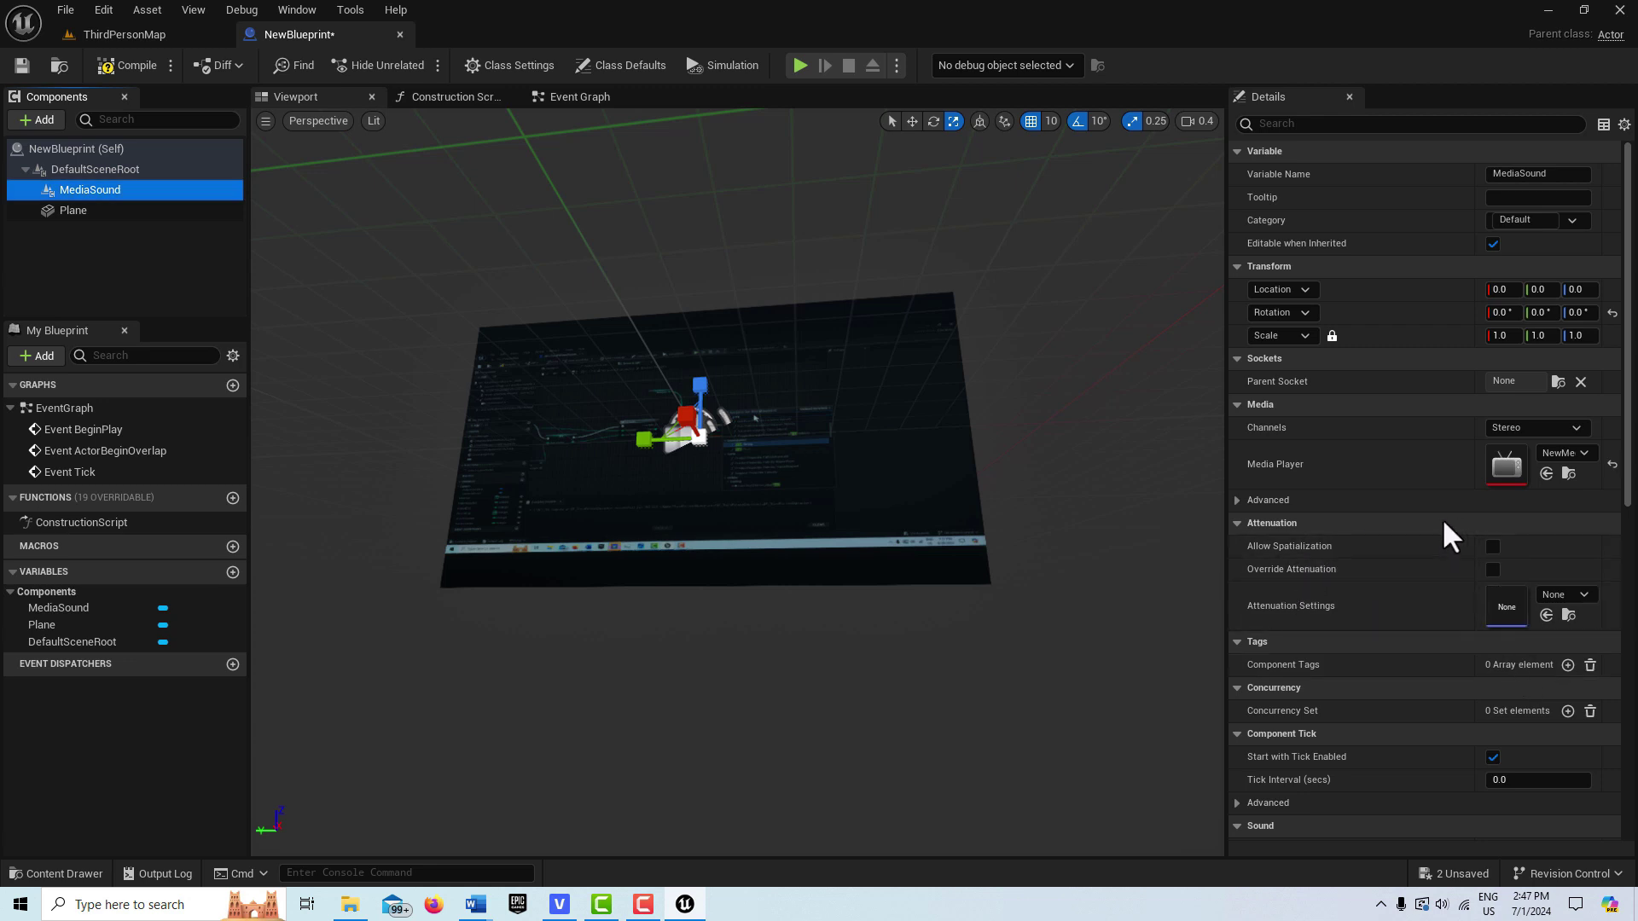
click(1492, 546)
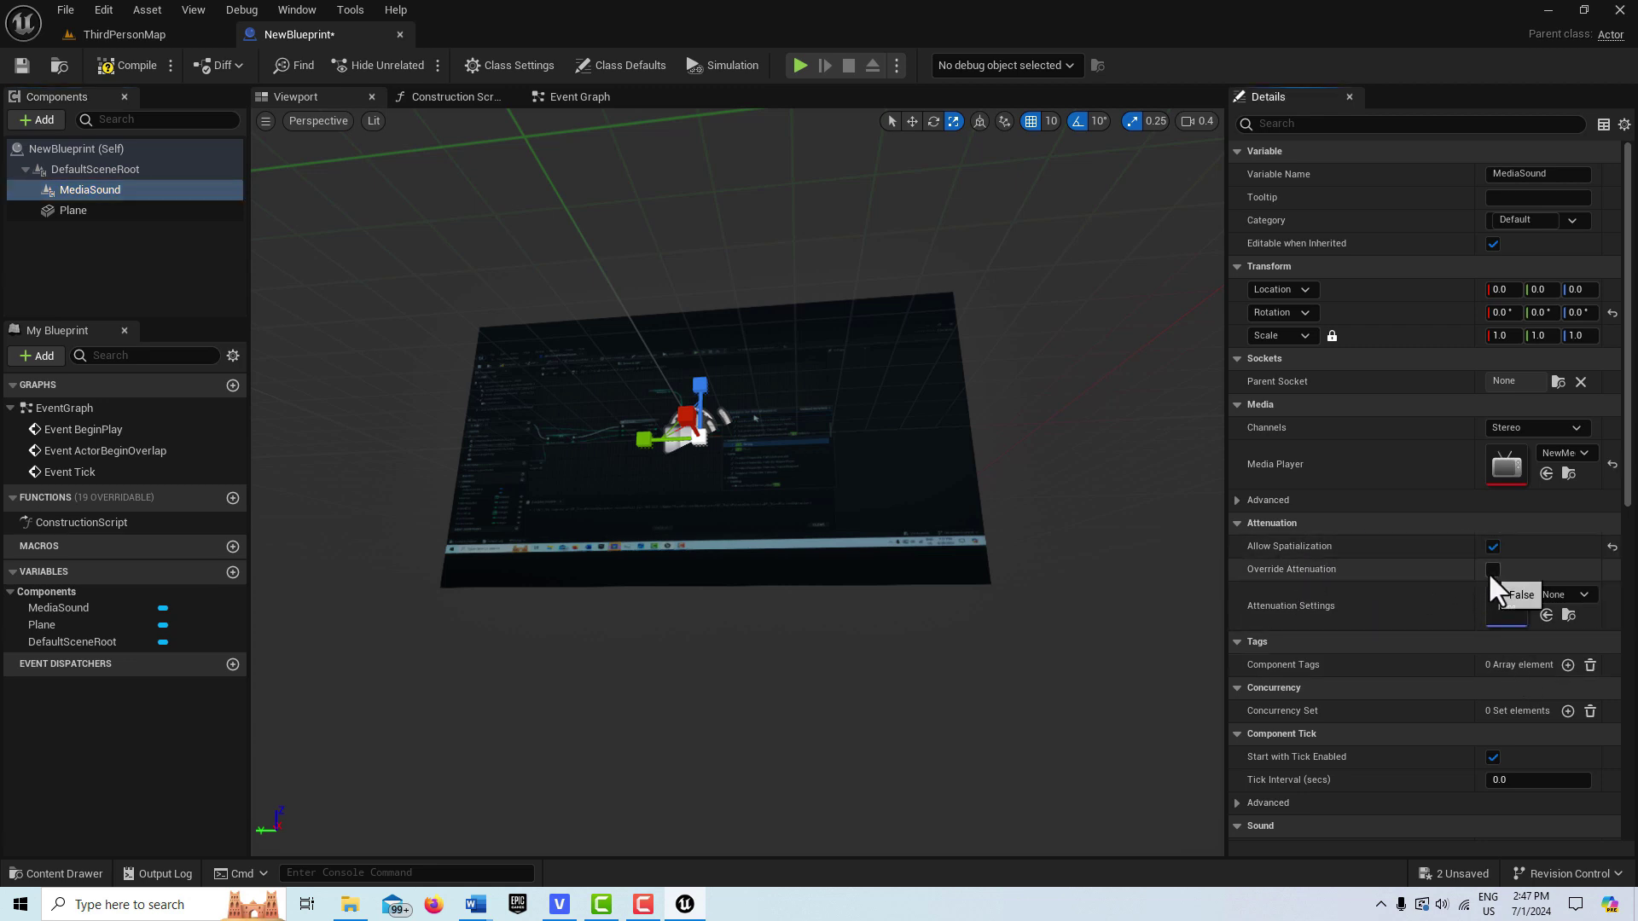
click(1492, 569)
scroll(1072, 512, down, 5)
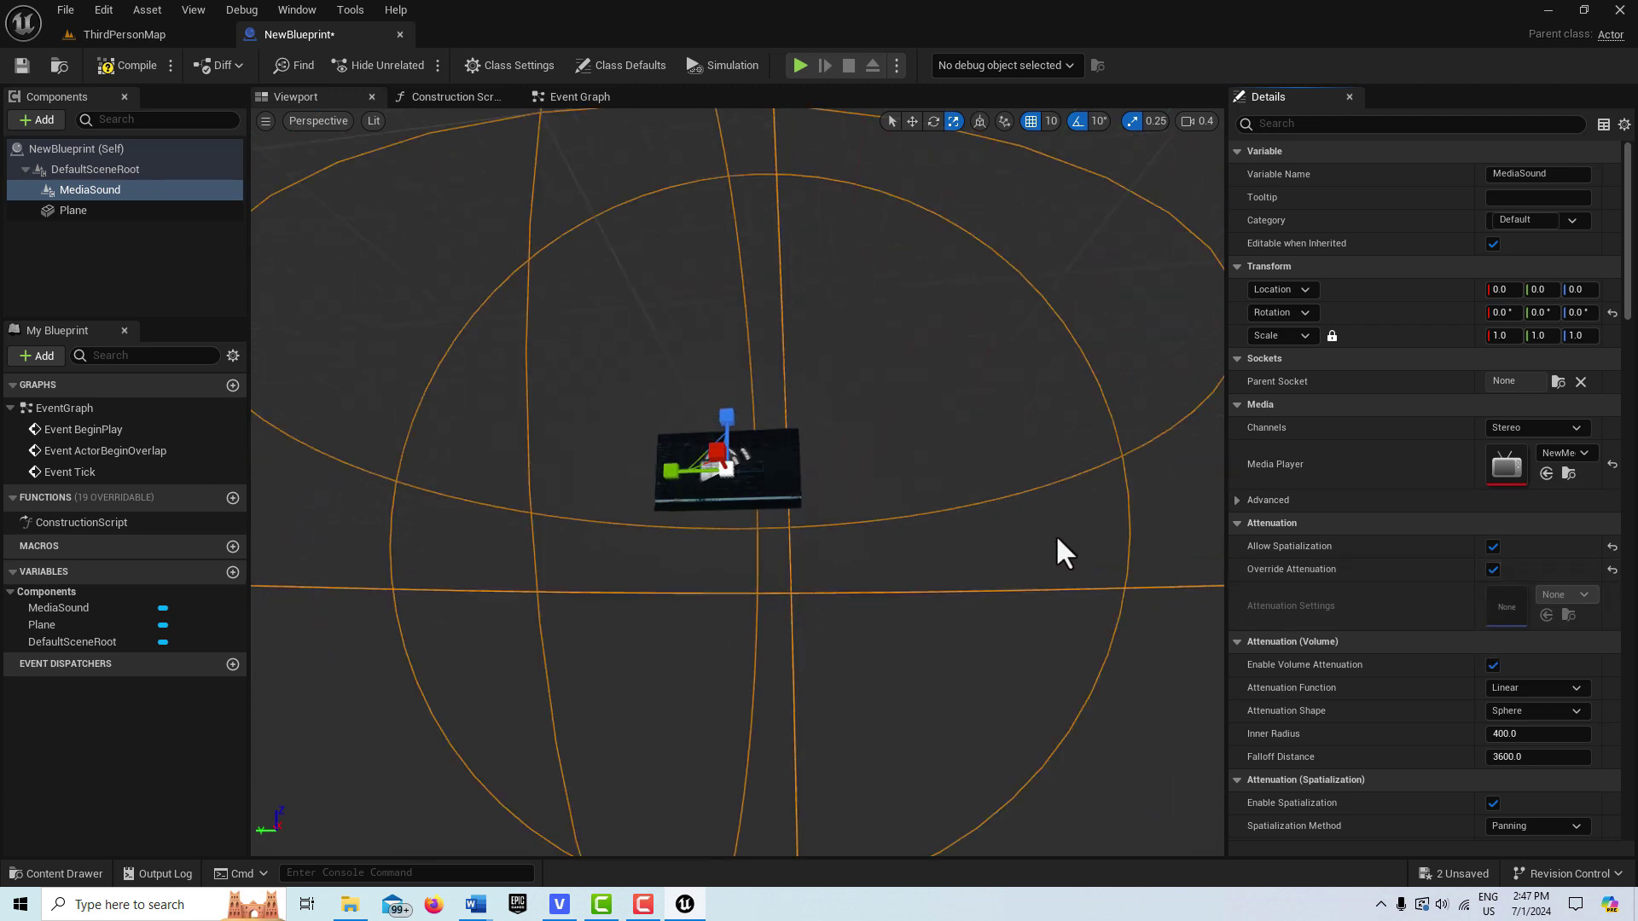
scroll(1056, 541, up, 3)
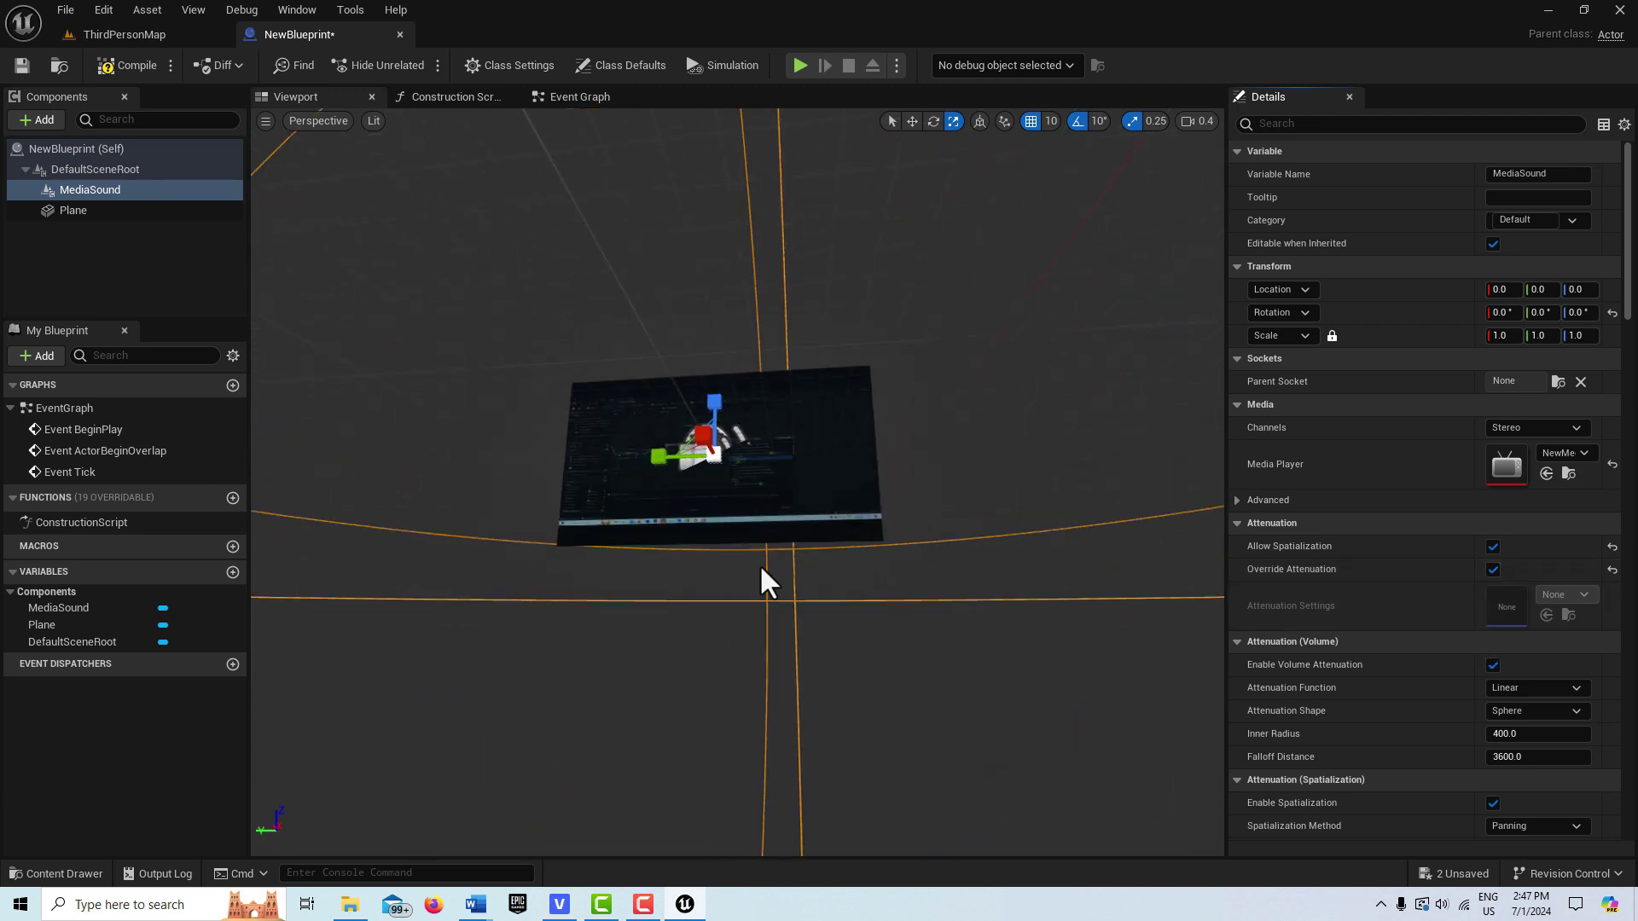
Compile and save NewBlueprint, then bring up its Event Graph.
click(116, 60)
click(22, 64)
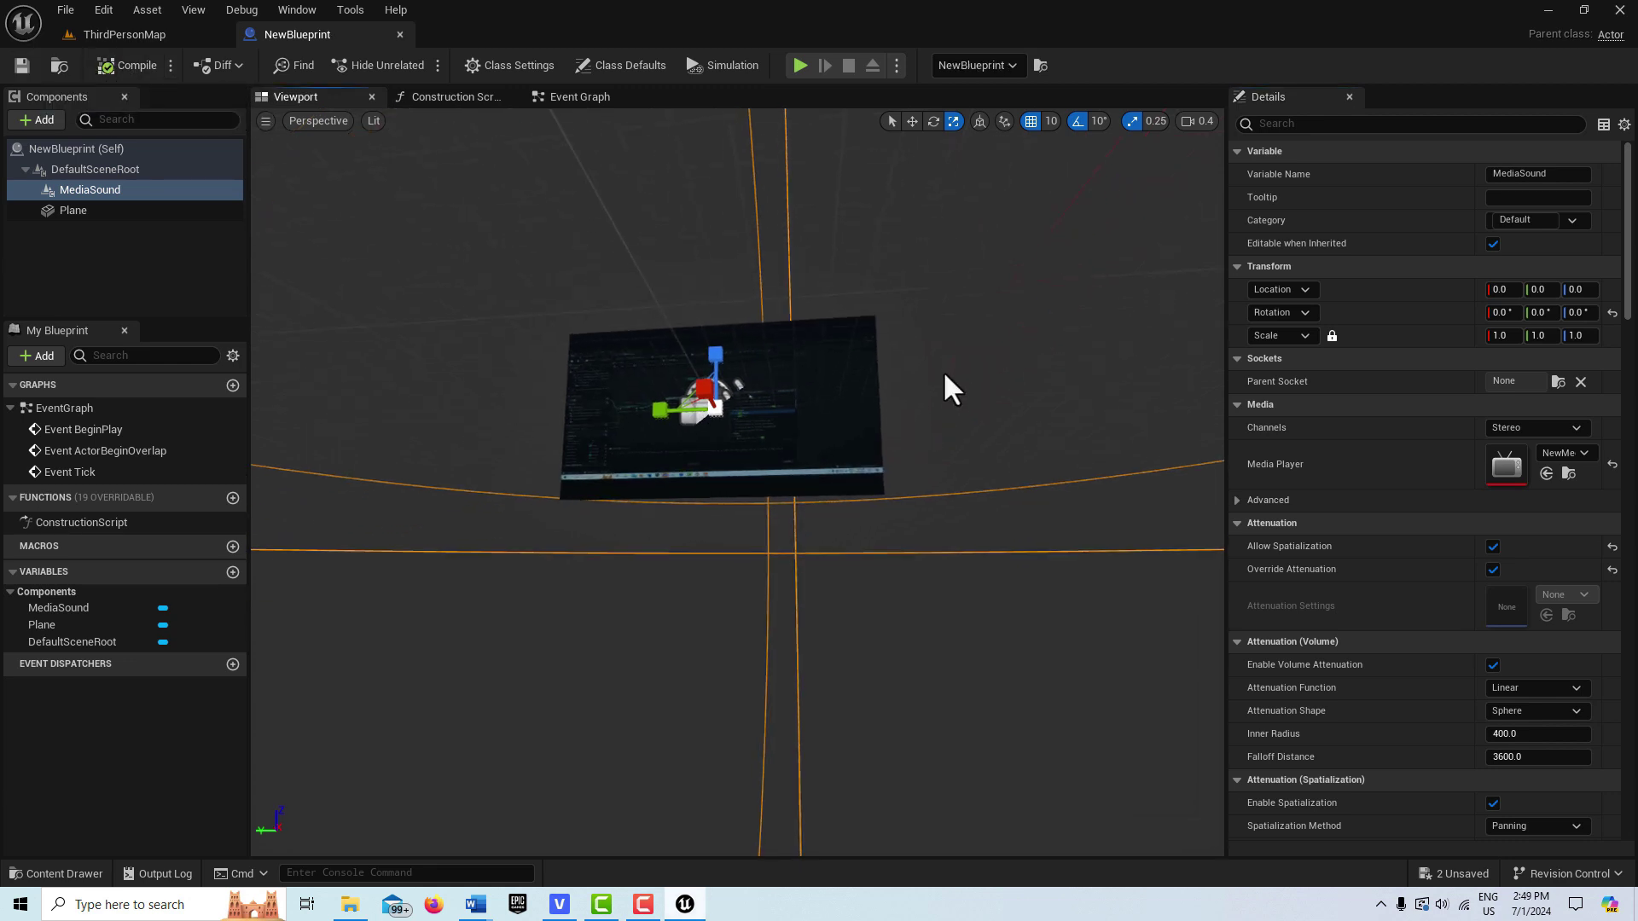
click(572, 95)
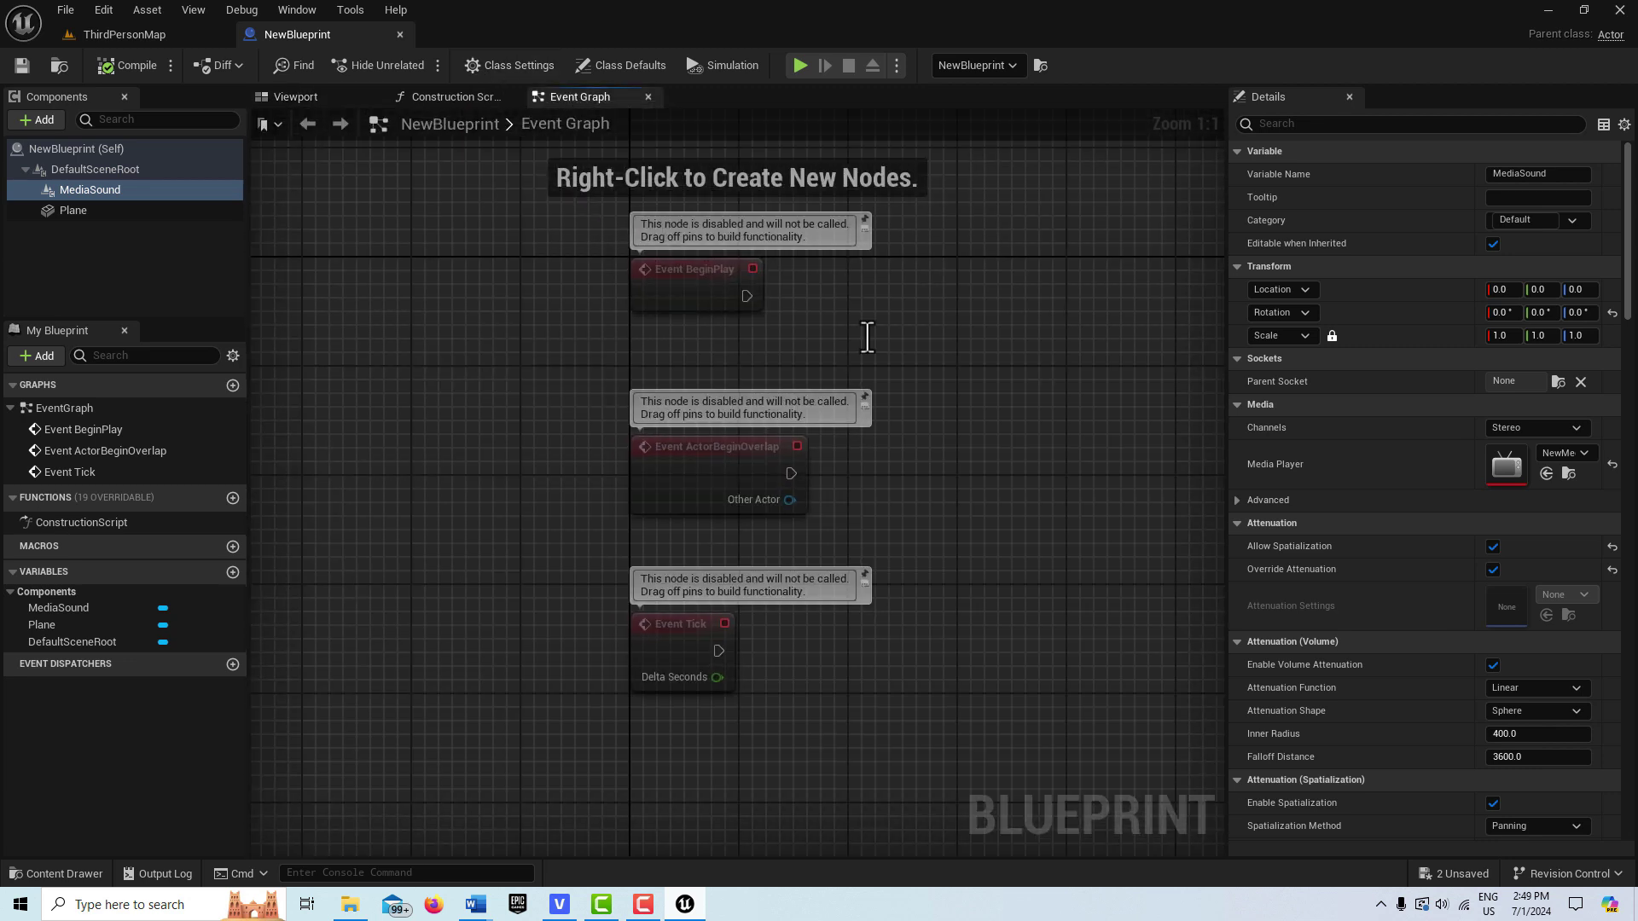
right_drag(867, 336, 981, 577)
Delete the unused Event ActorBeginOverlap and Event Tick nodes, then add a new variable.
drag(454, 502, 838, 745)
key(Delete)
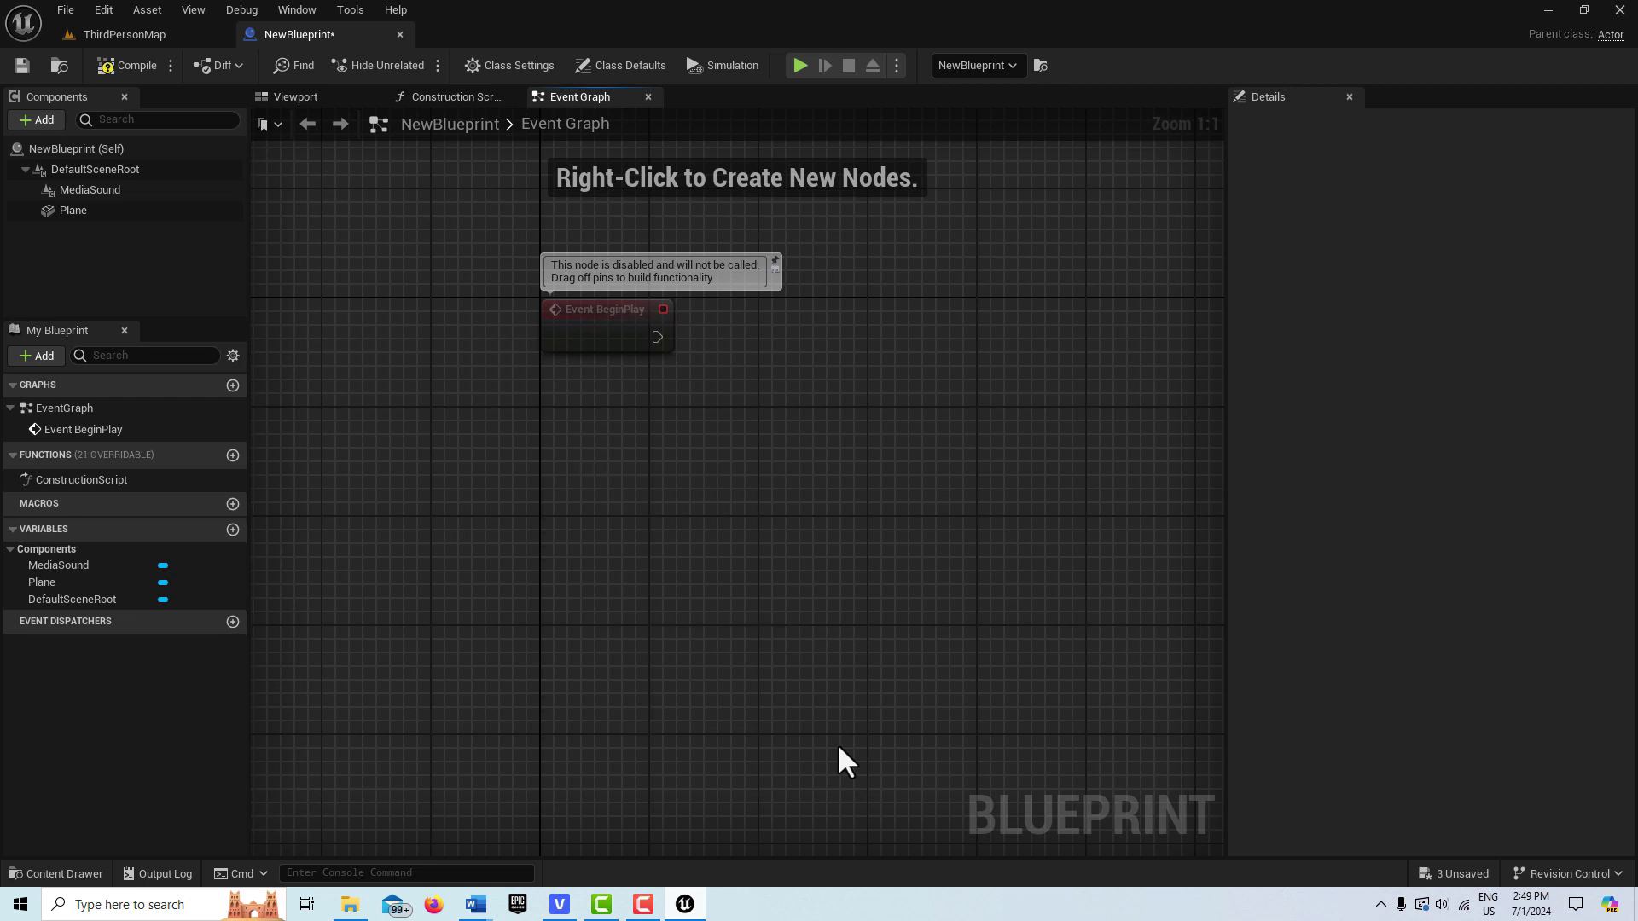
click(232, 529)
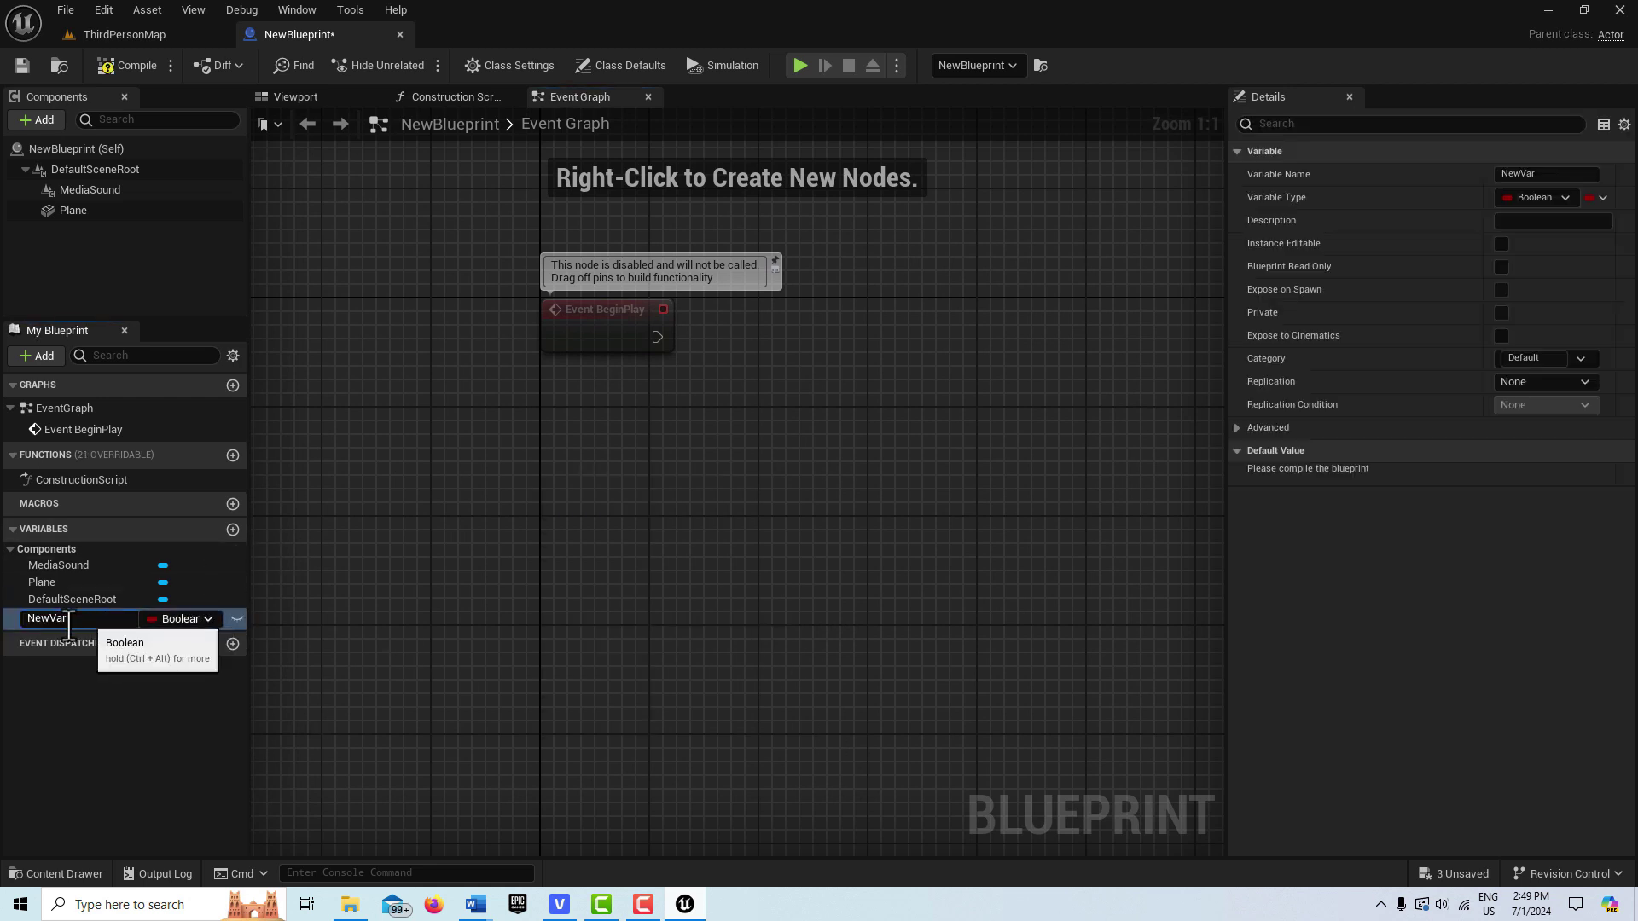
Name the variable MediaRef, type it as a Media Player Object Reference, and make it public.
text(<er)
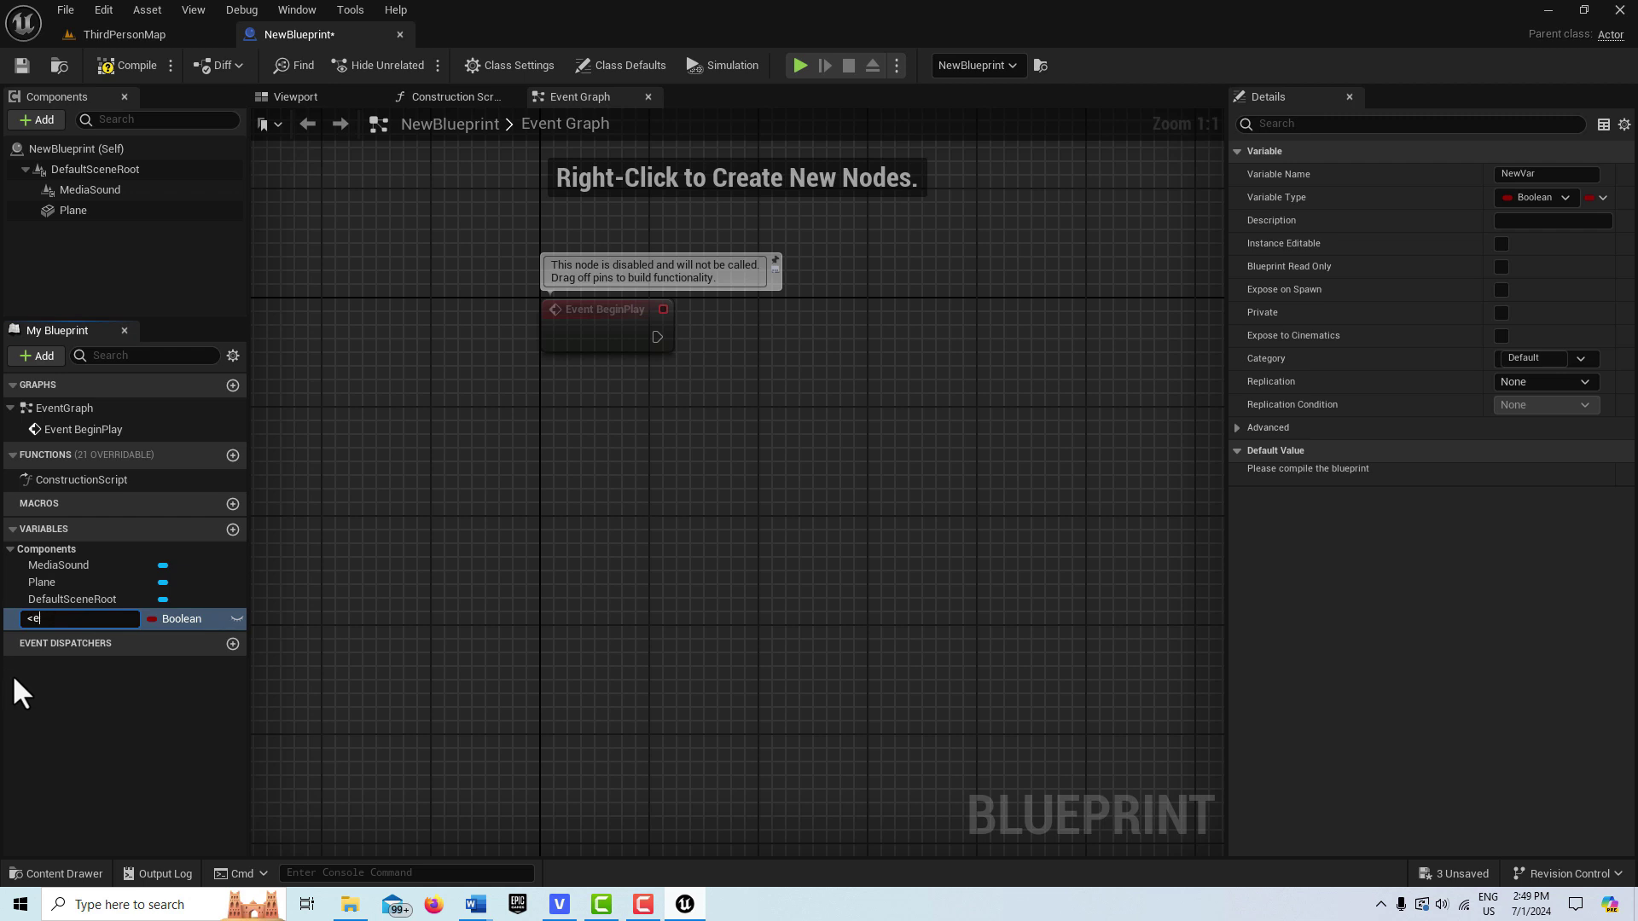
key(BackSpace)
key(BackSpace)
text(MediaRef)
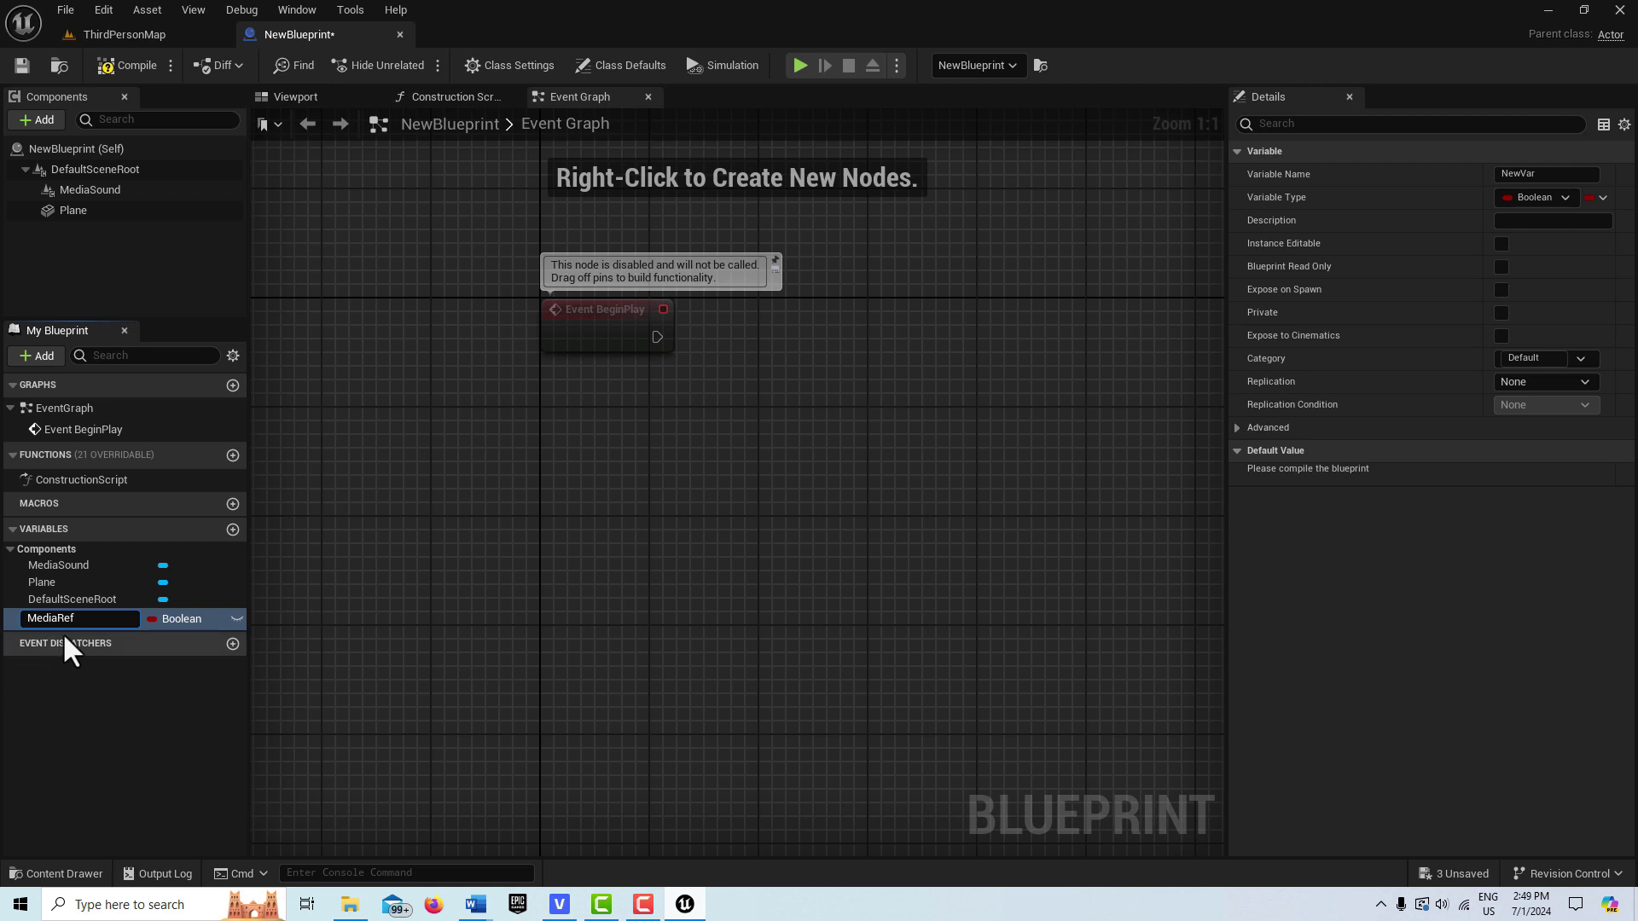
click(207, 616)
click(206, 616)
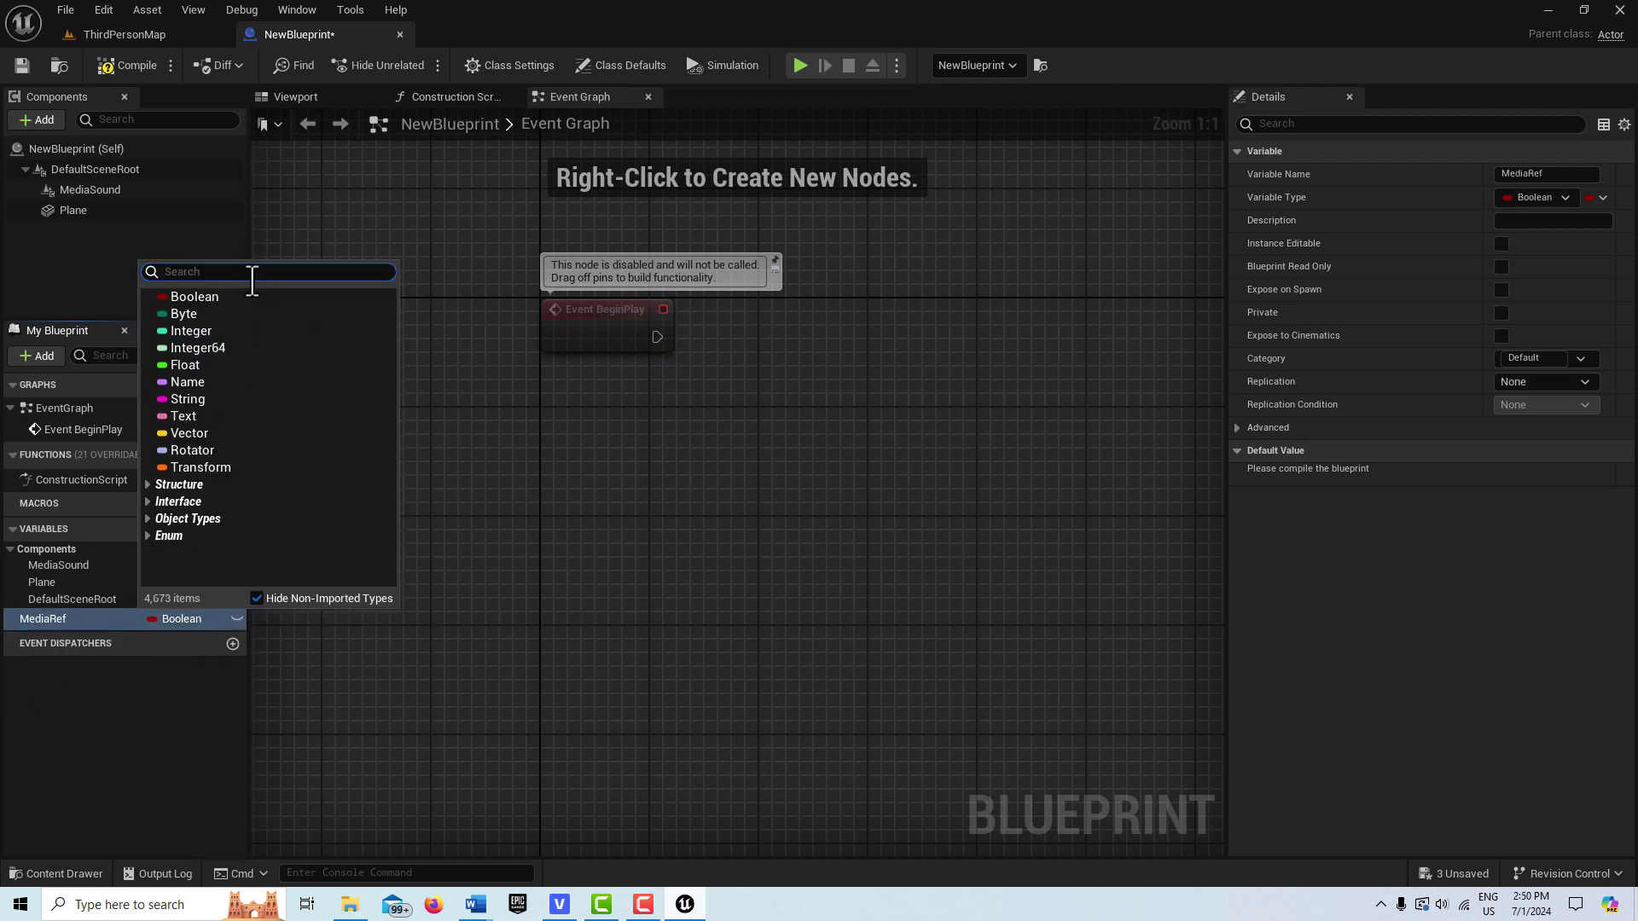
text(media)
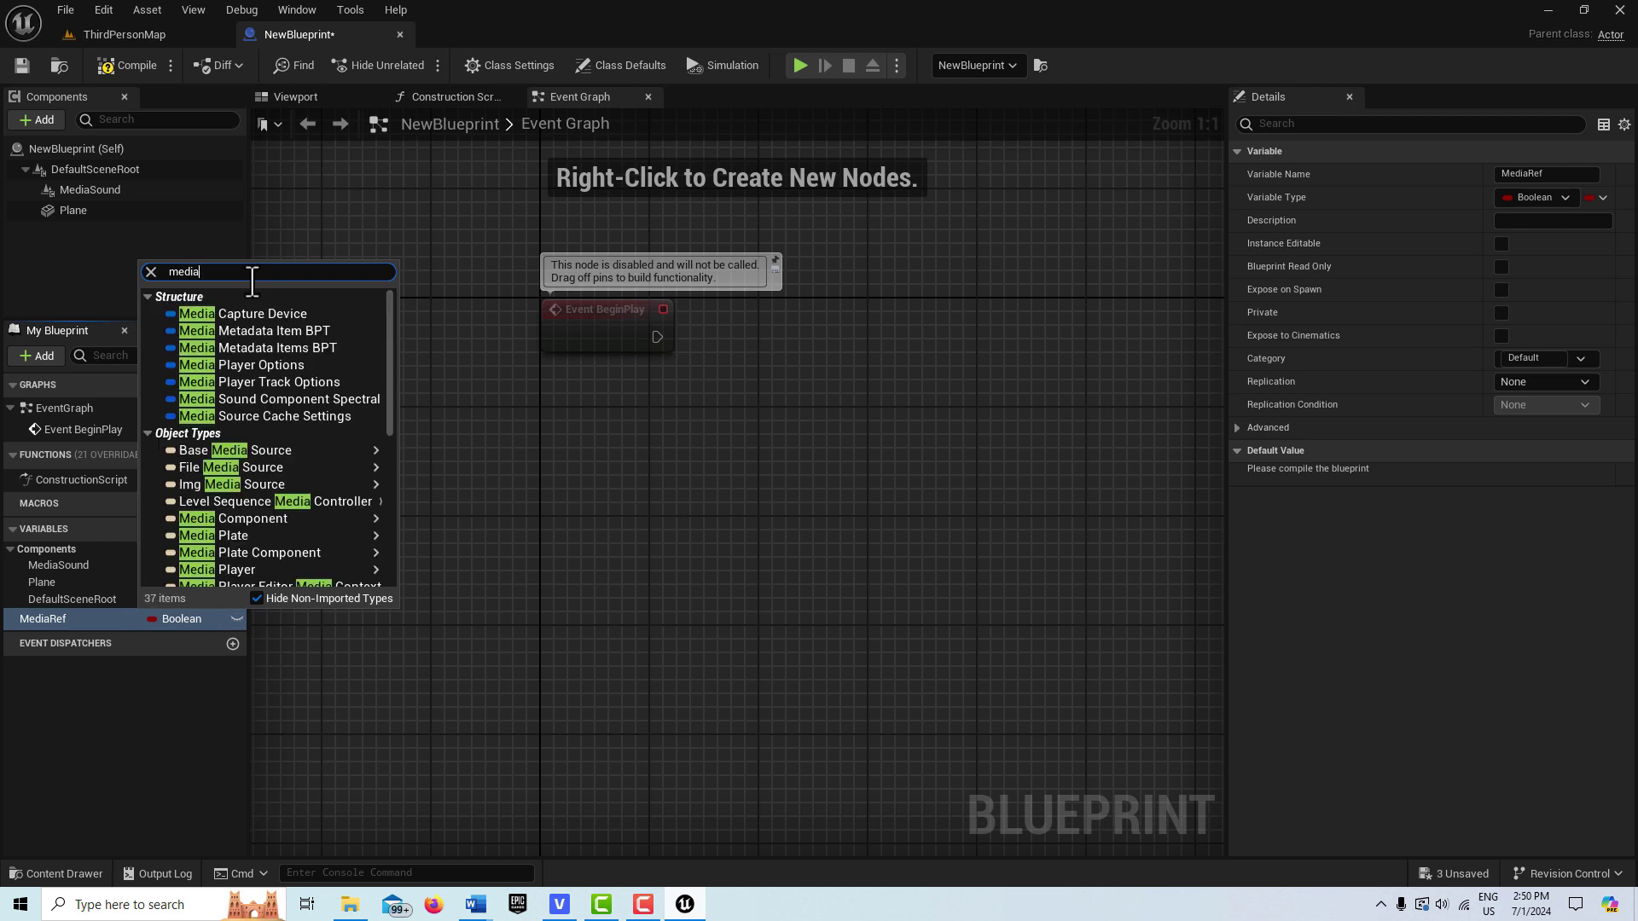
mouse_move(285, 569)
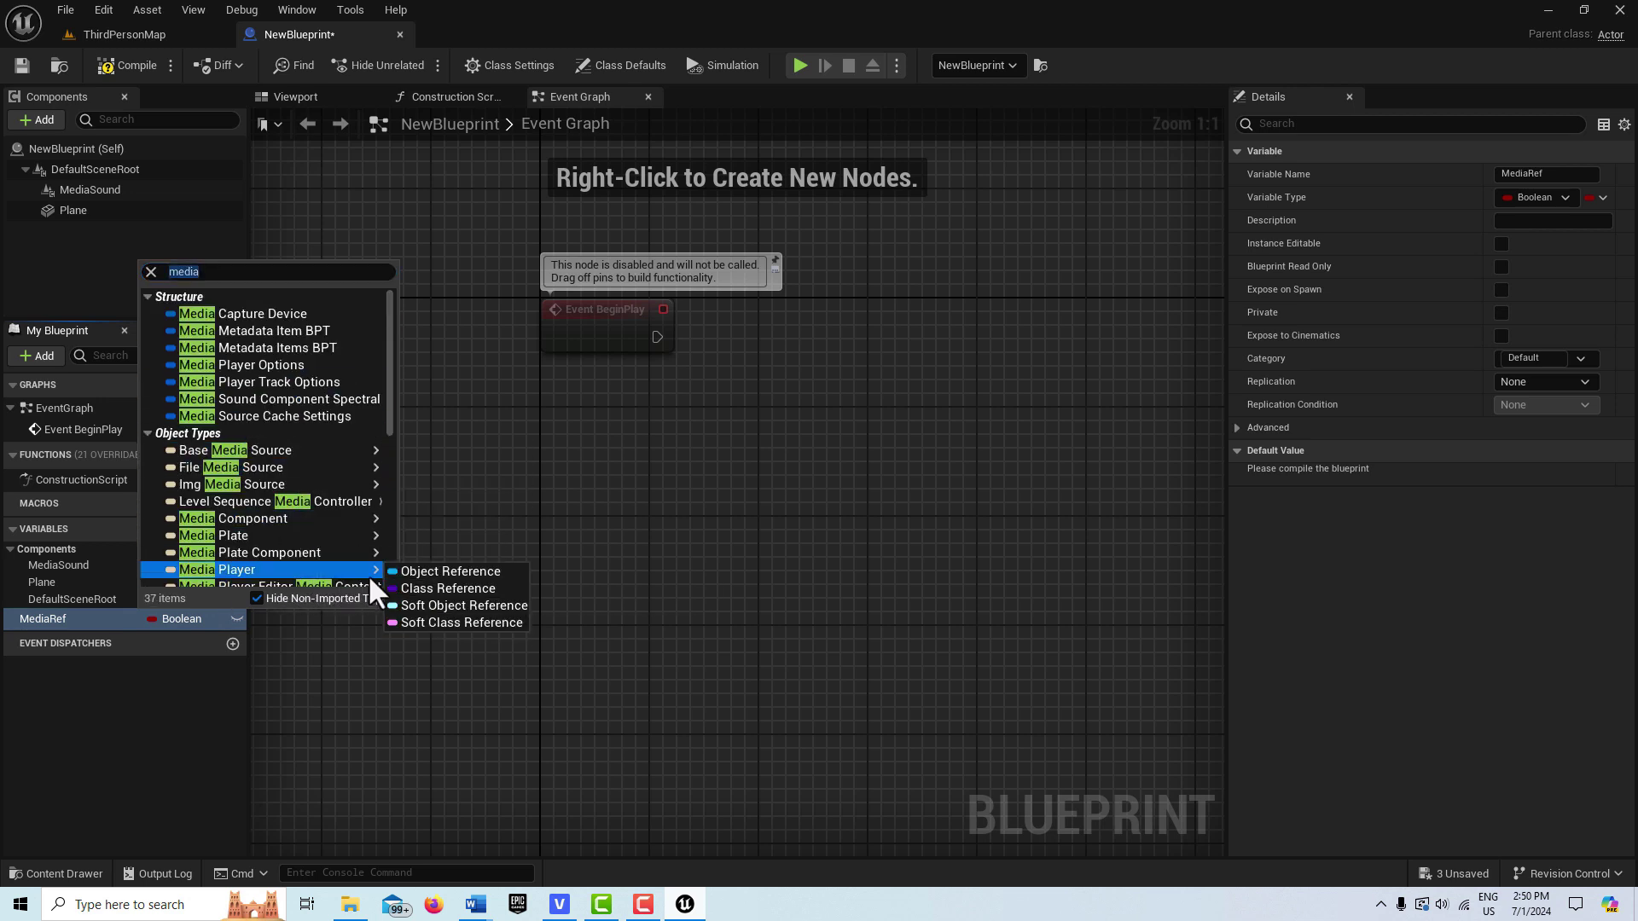
click(442, 571)
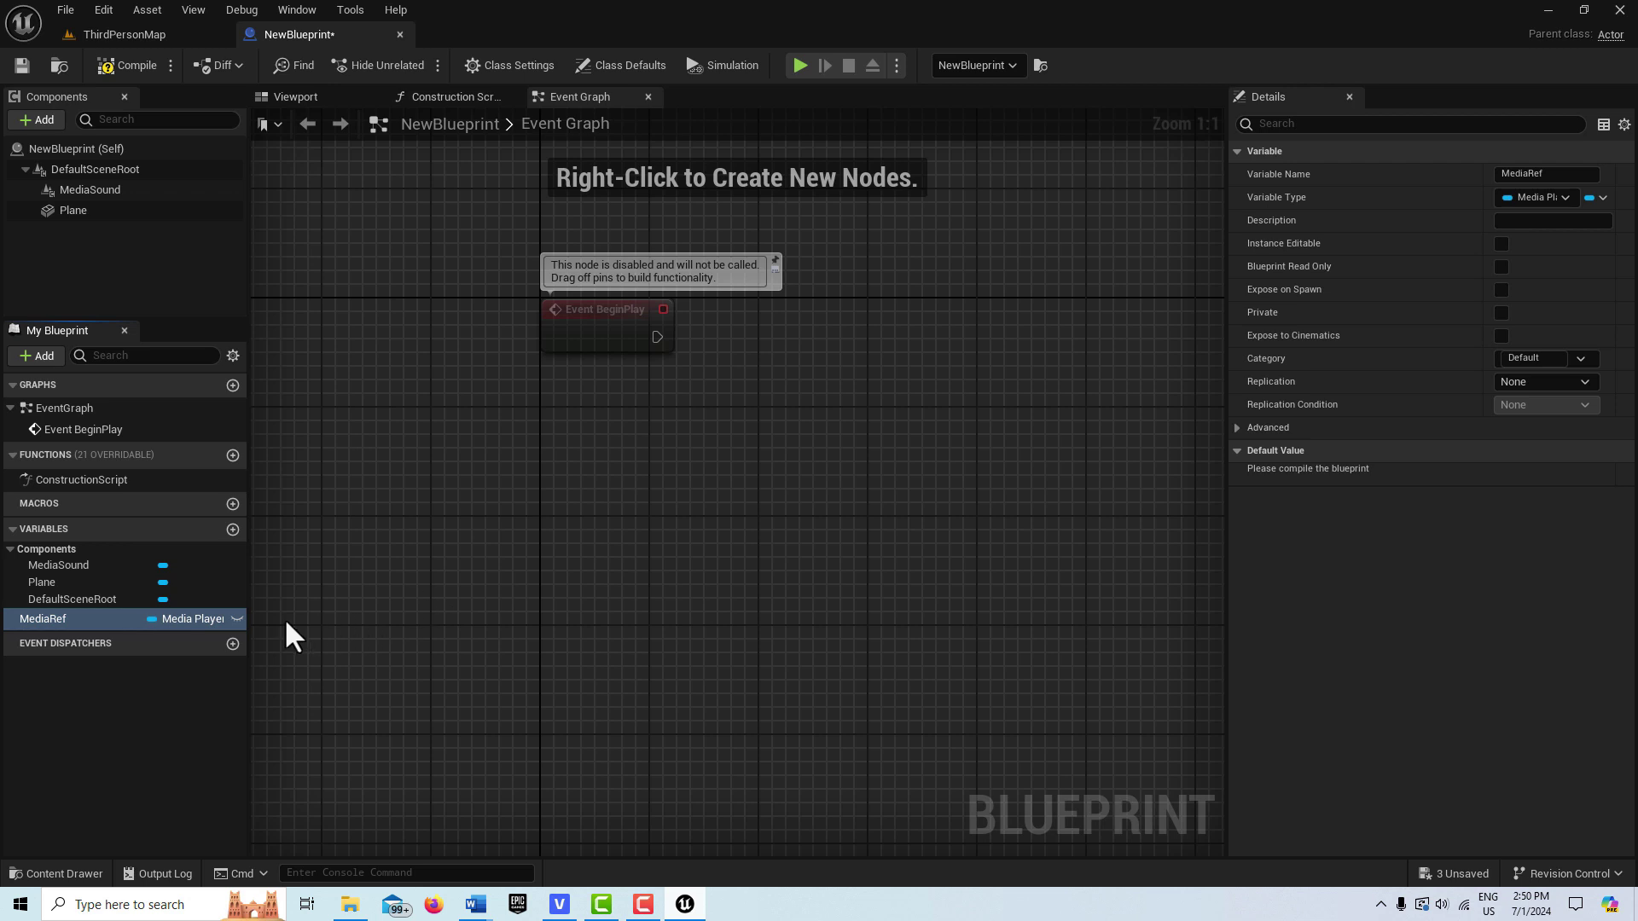
click(237, 618)
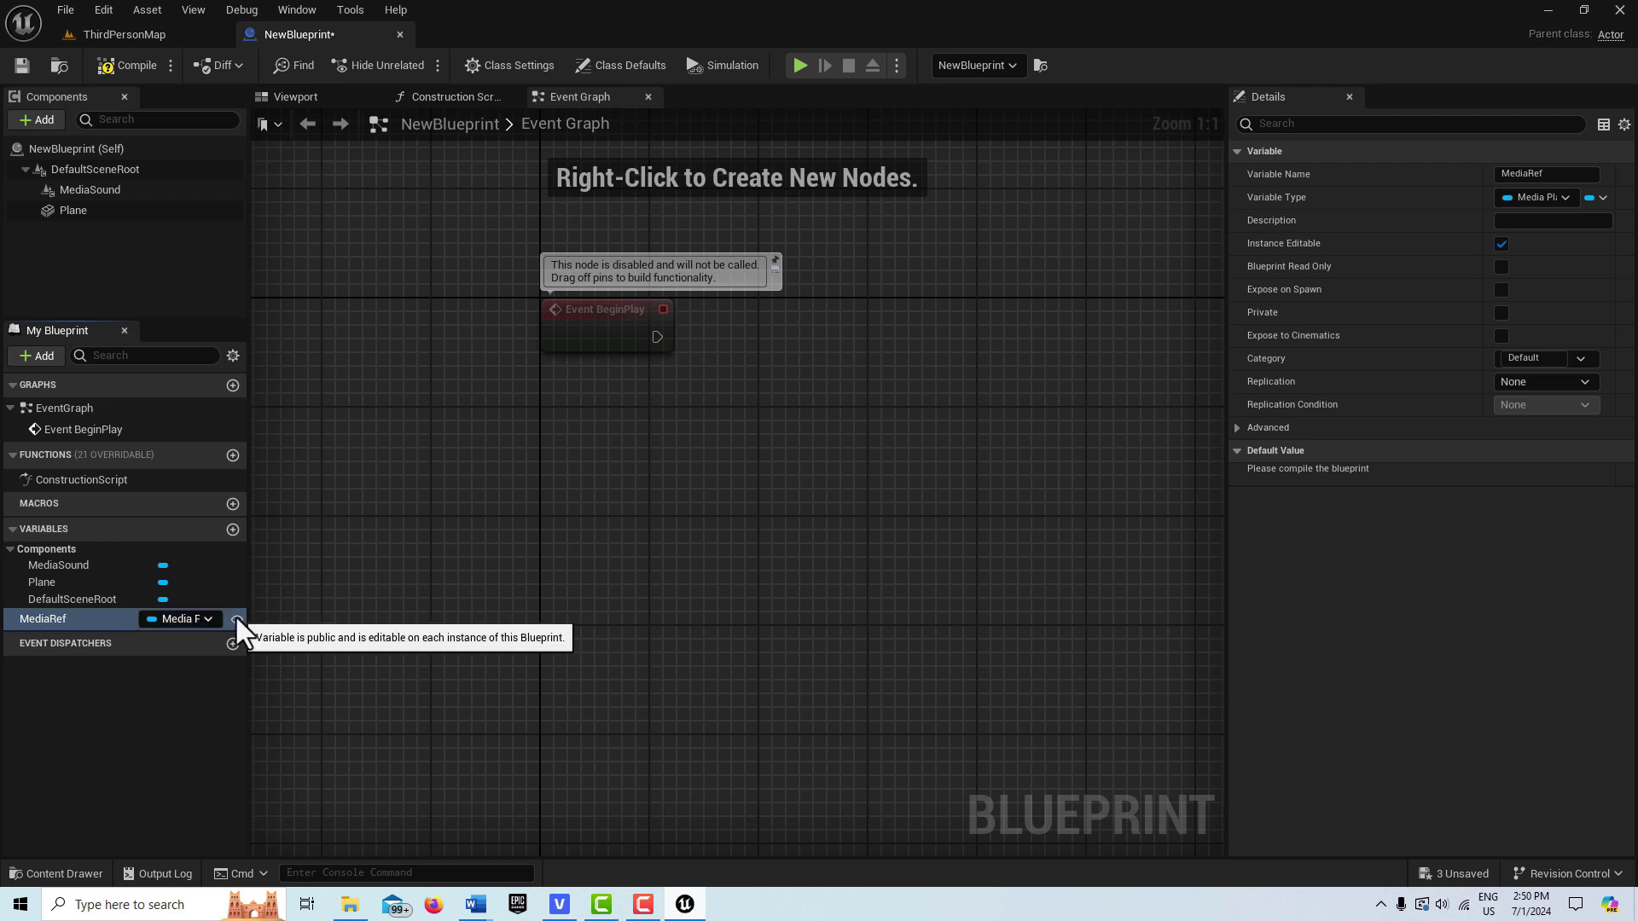
Compile and save, add a MediaRef Get node, and default MediaRef to NewMediaPlayer.
click(120, 65)
click(22, 65)
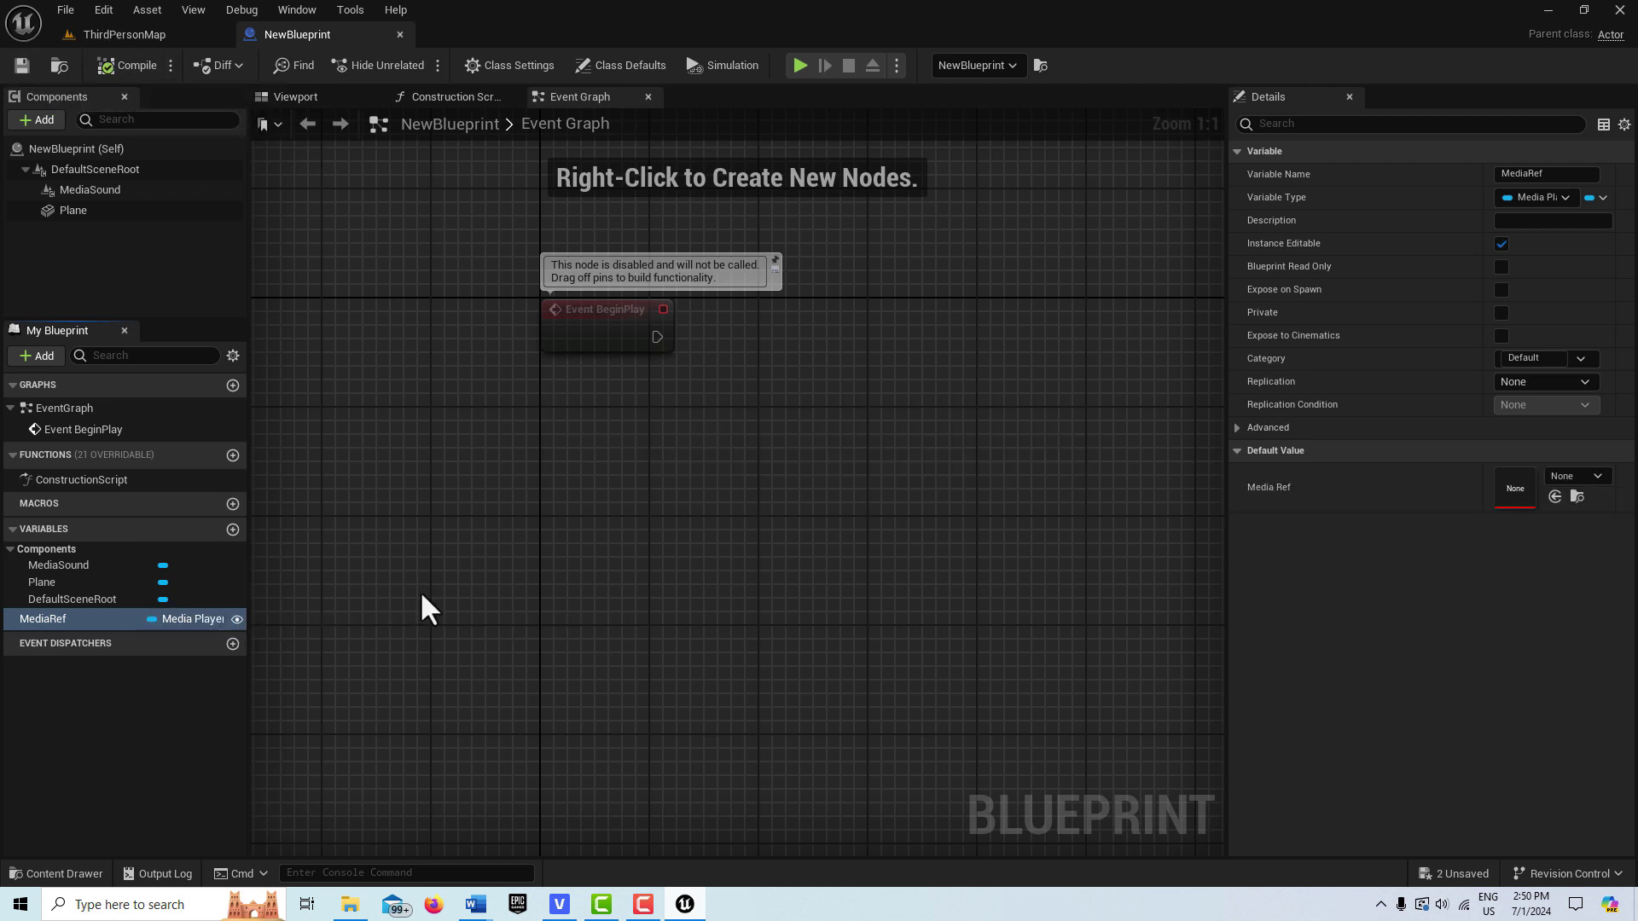
drag(136, 618, 832, 247)
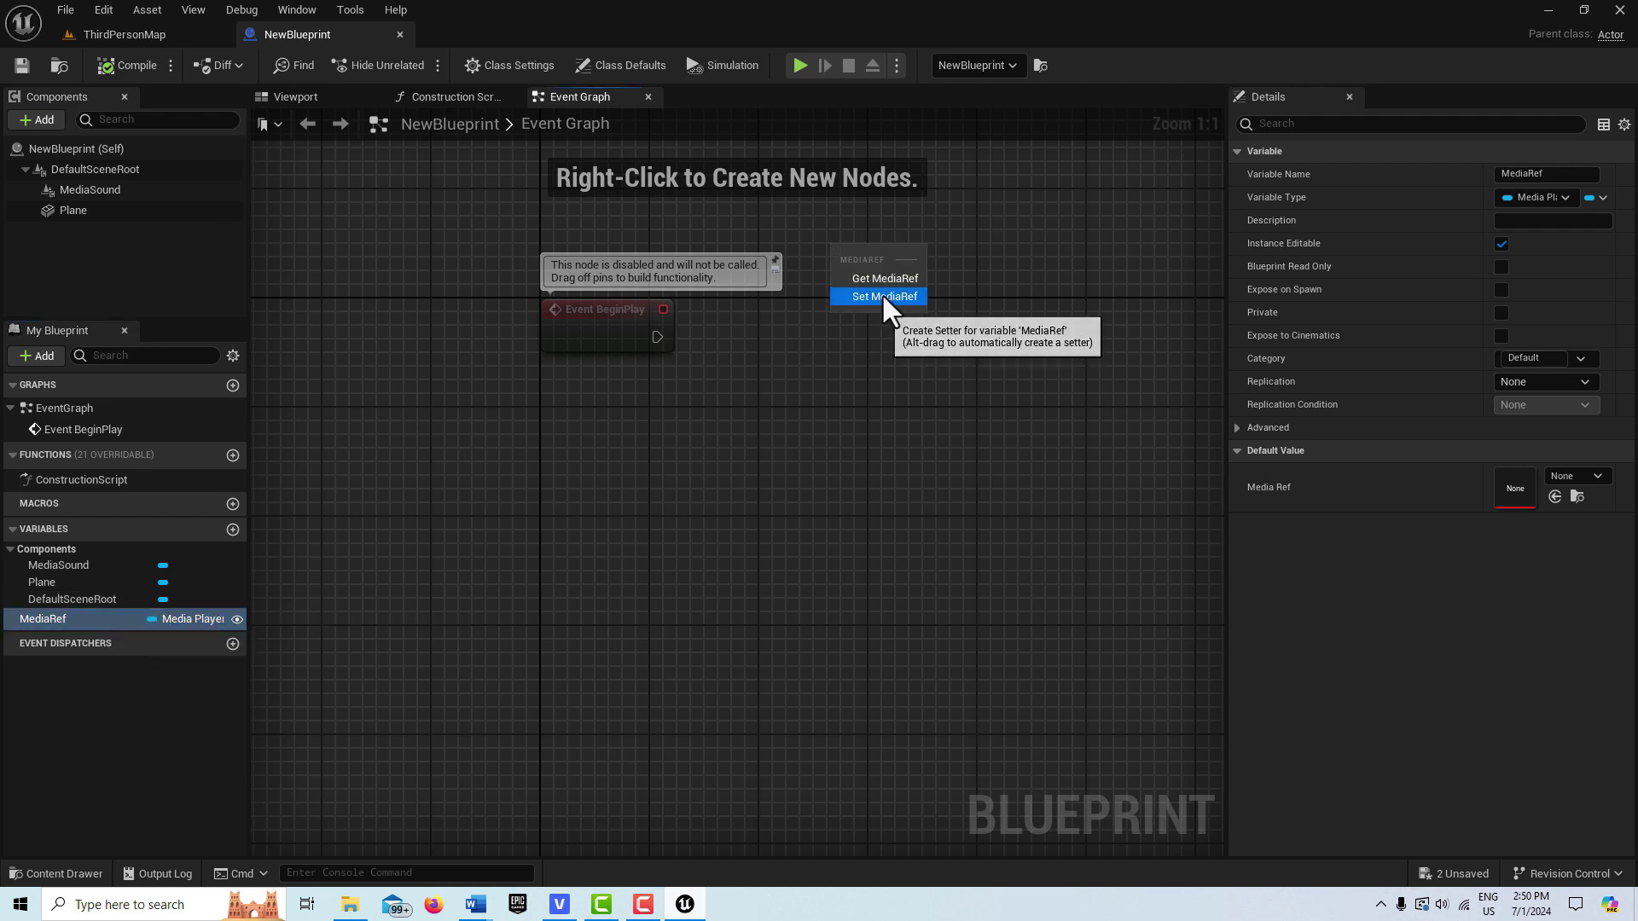
click(875, 281)
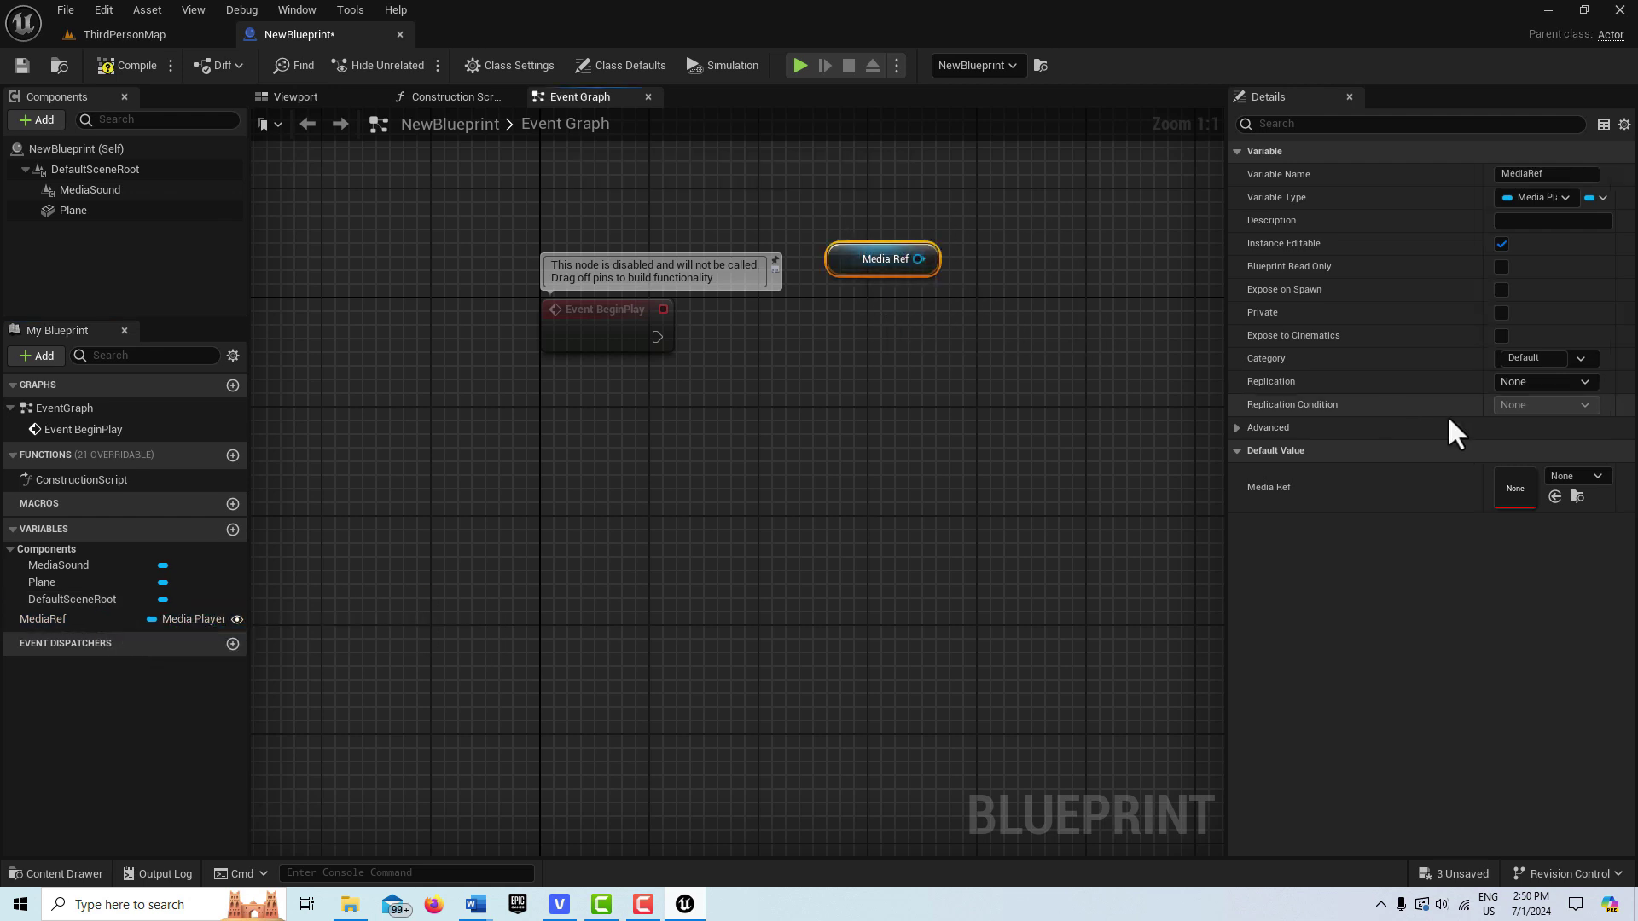
click(1598, 482)
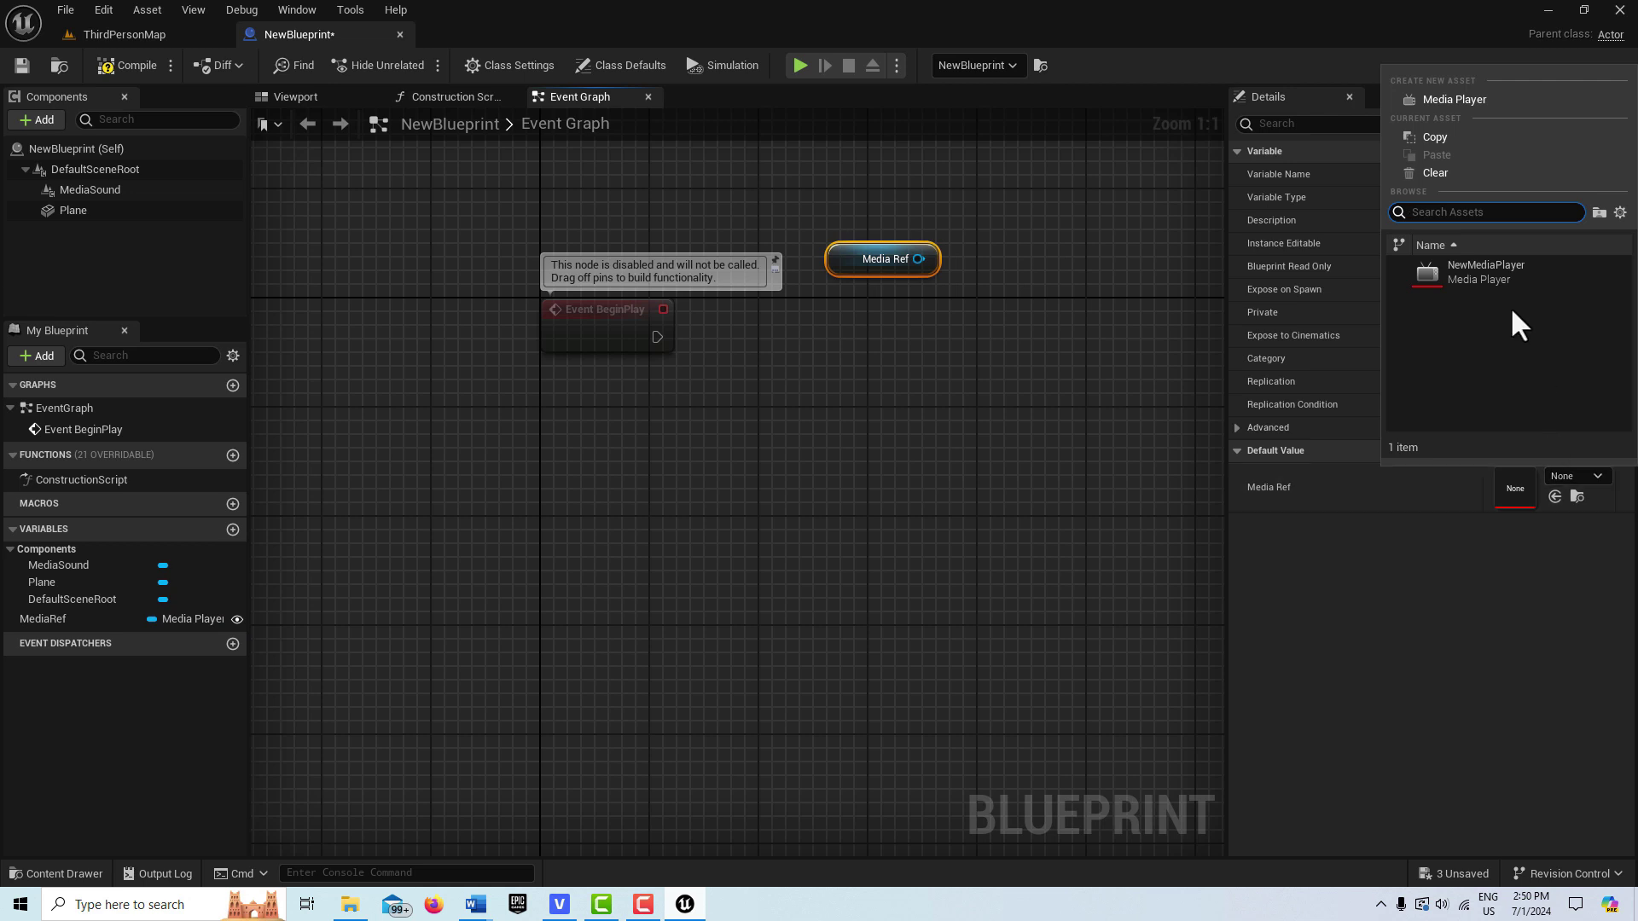
click(1498, 278)
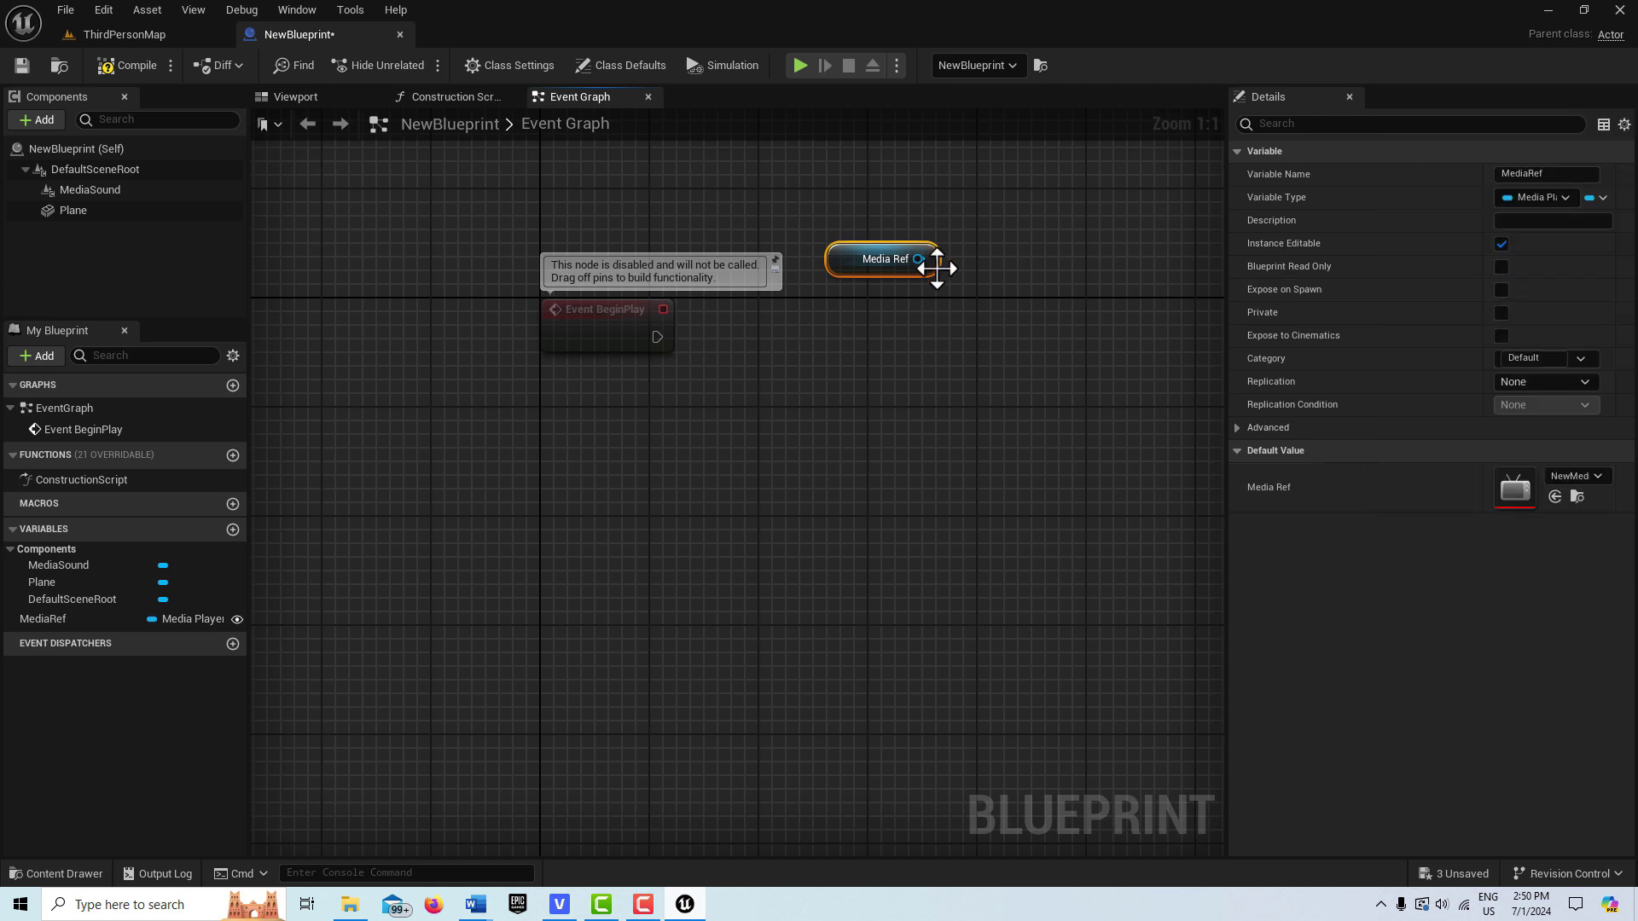
Call Open Source on MediaRef with NewFileMediaSource from BeginPlay, then return to ThirdPersonMap.
drag(917, 258, 948, 353)
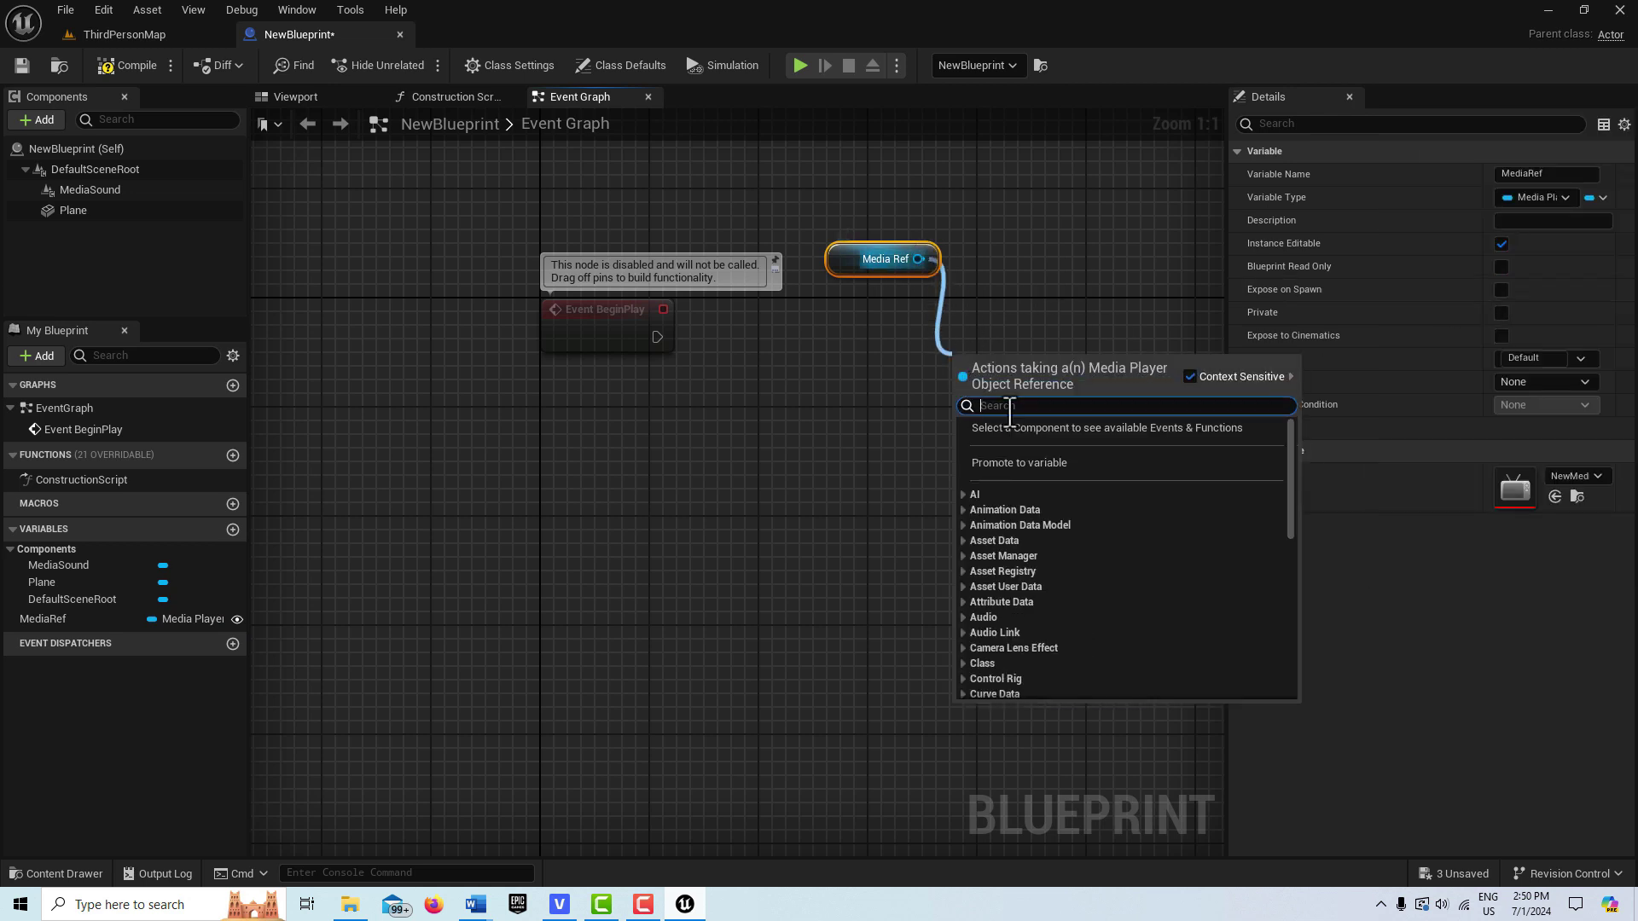
text(open)
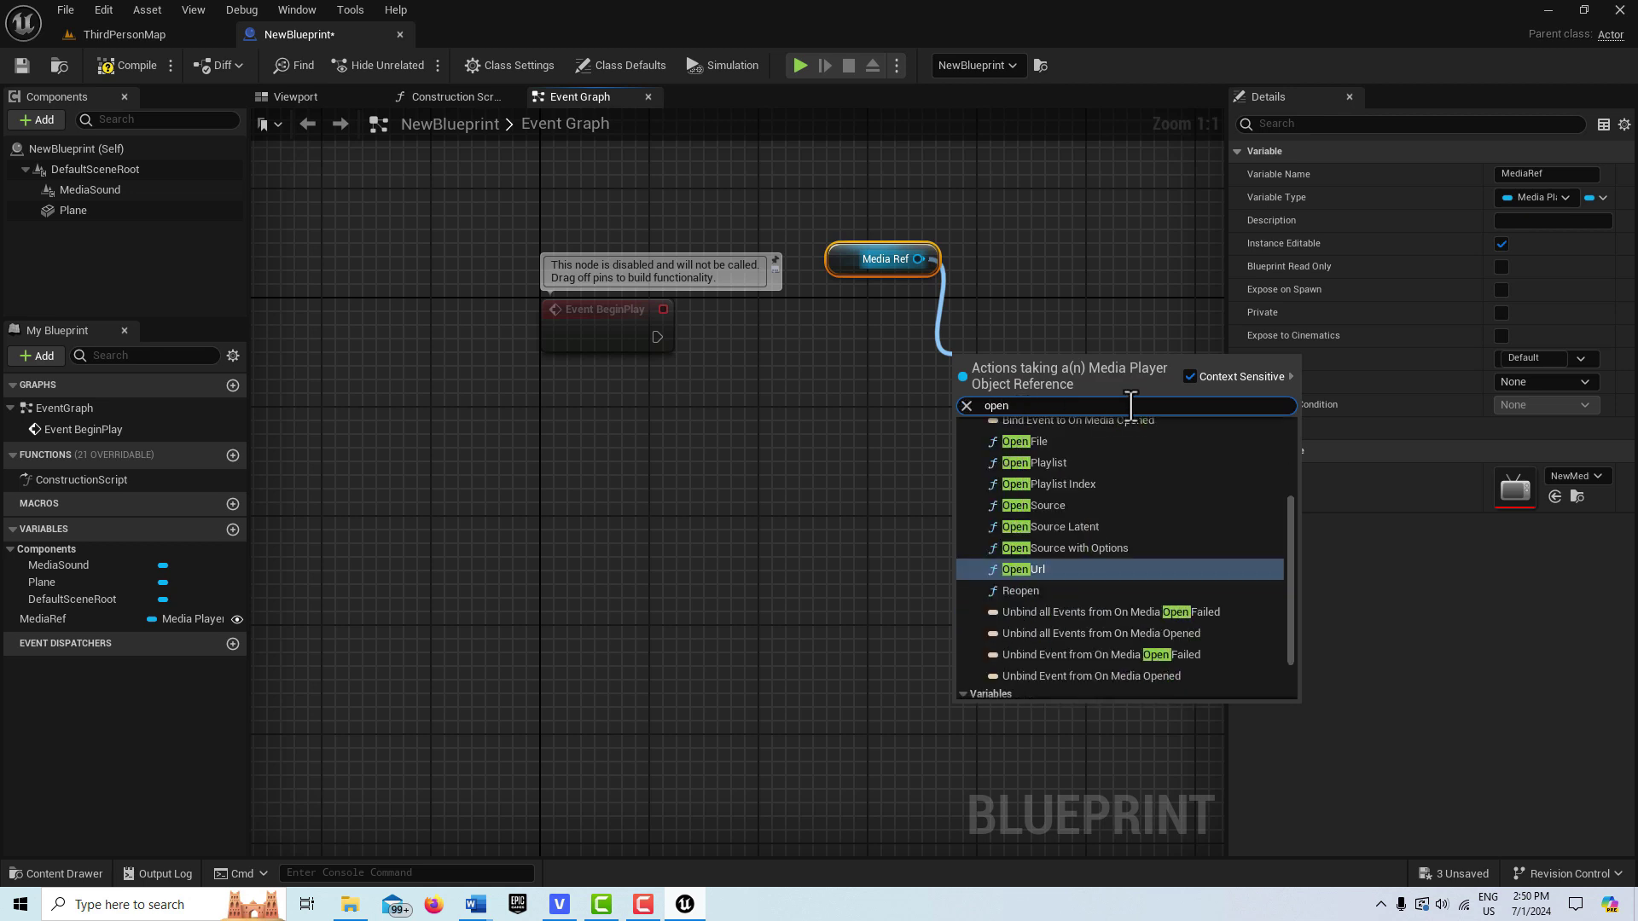
click(1071, 503)
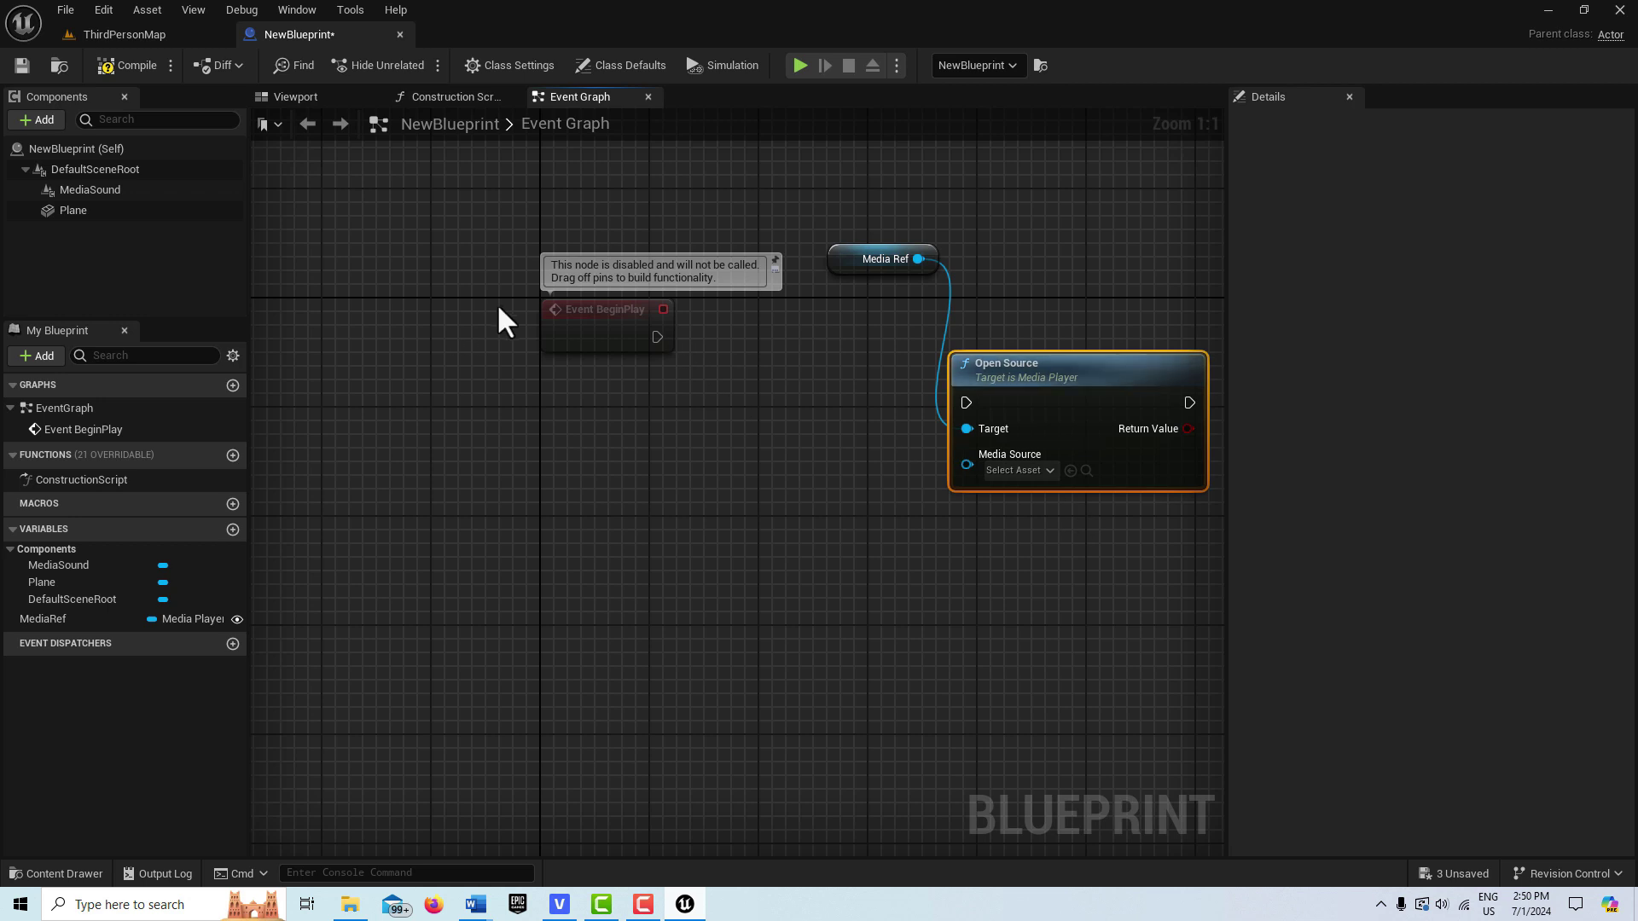
click(1052, 474)
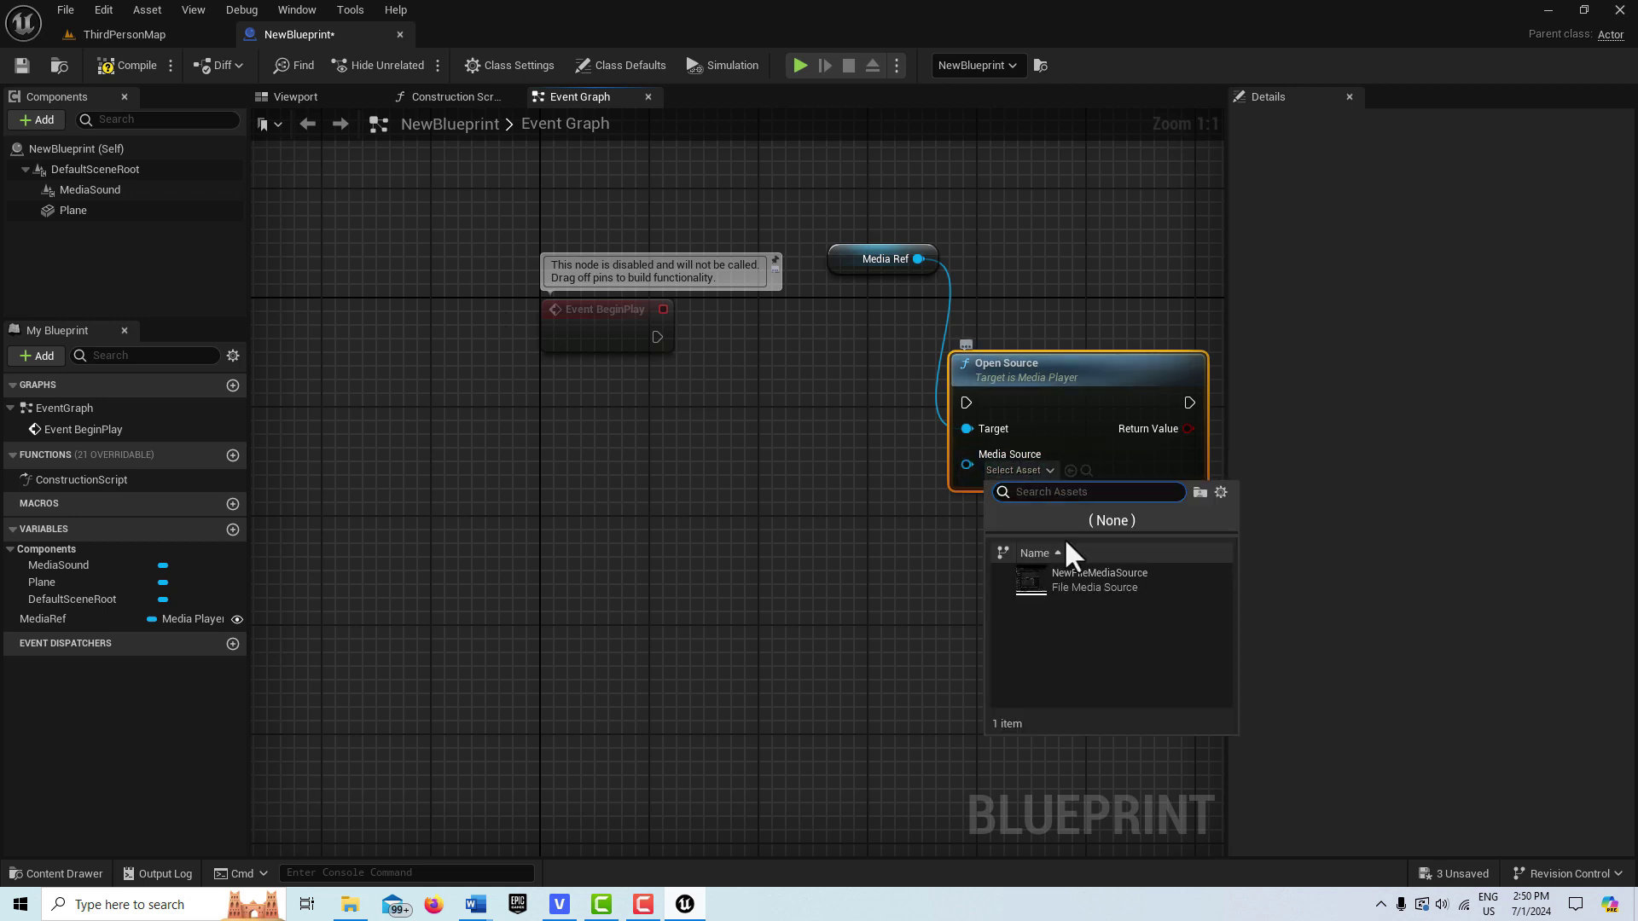
click(1082, 577)
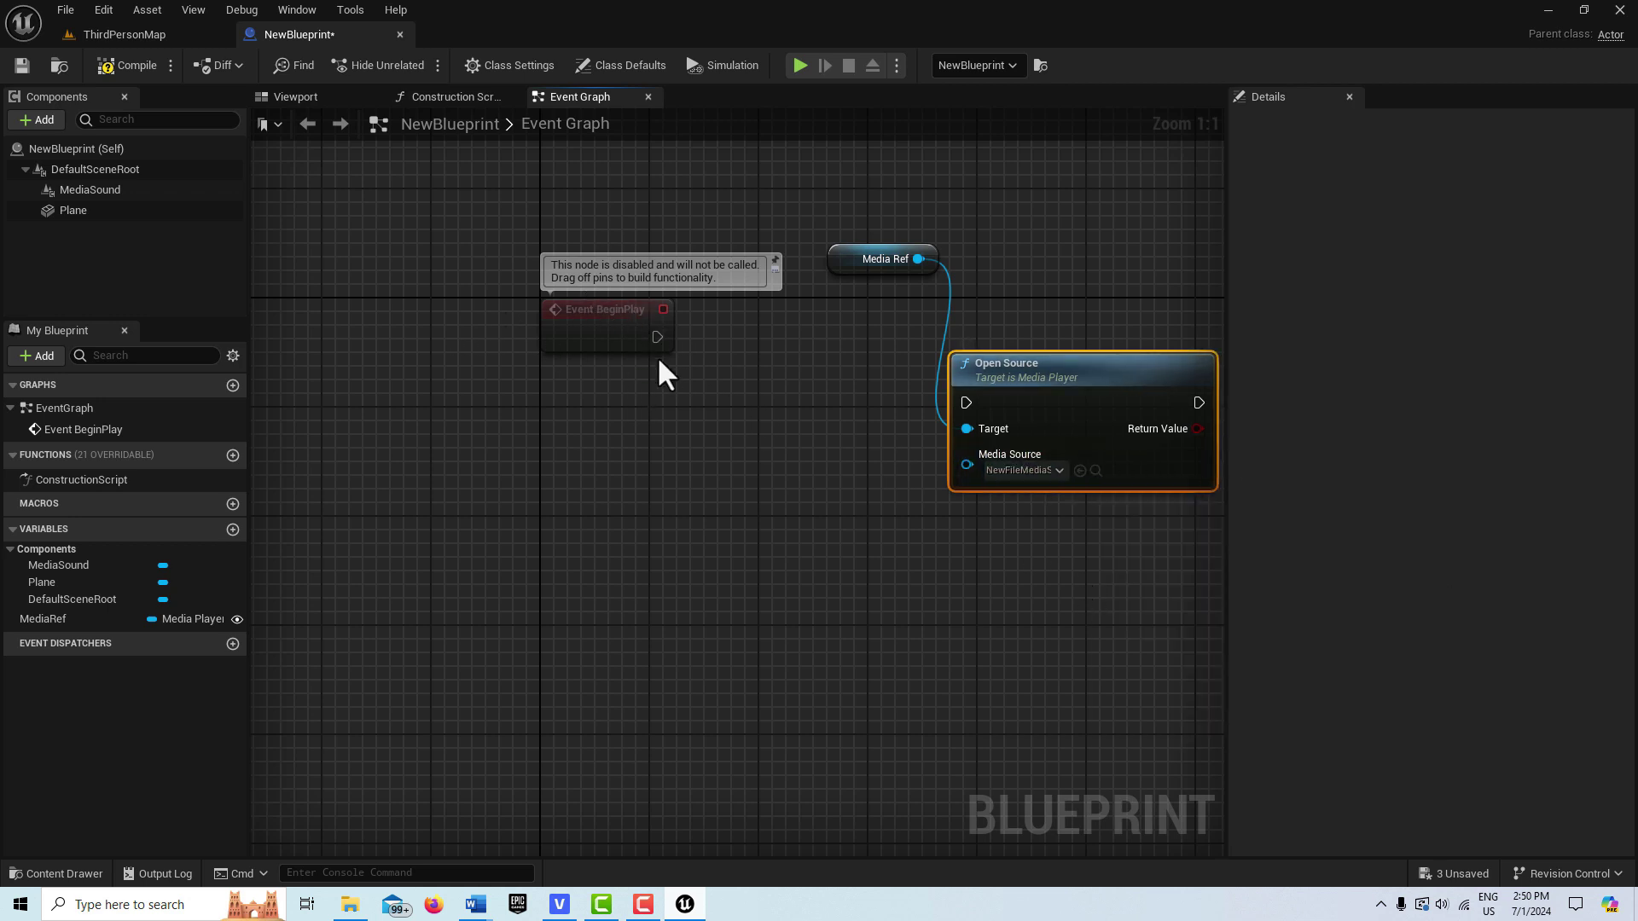
drag(657, 337, 960, 405)
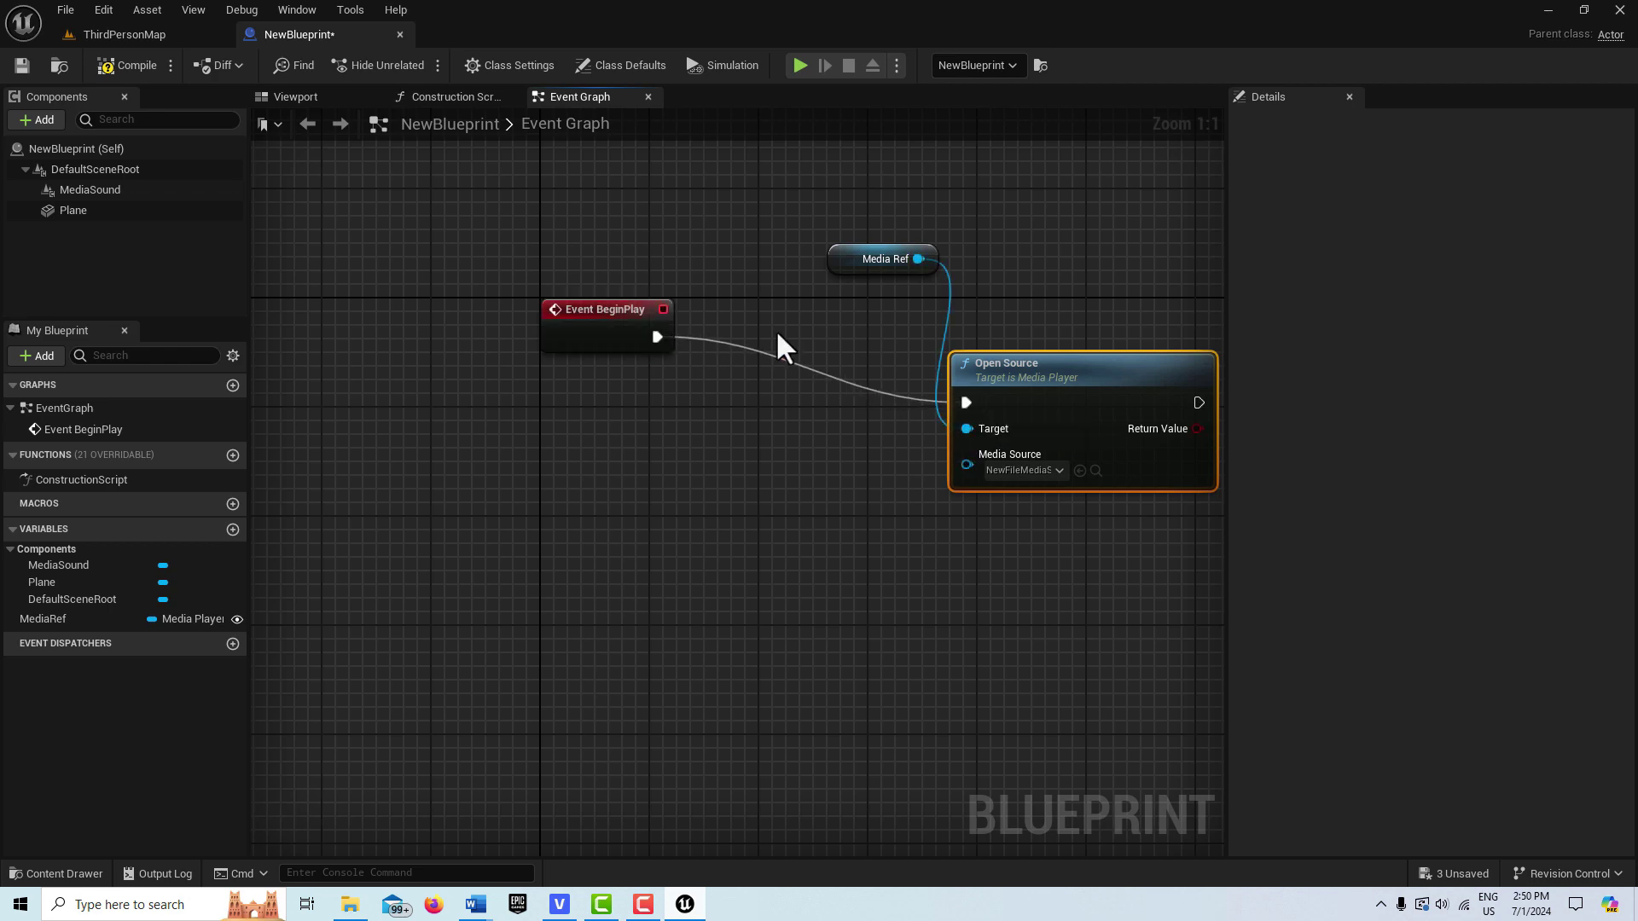
click(21, 65)
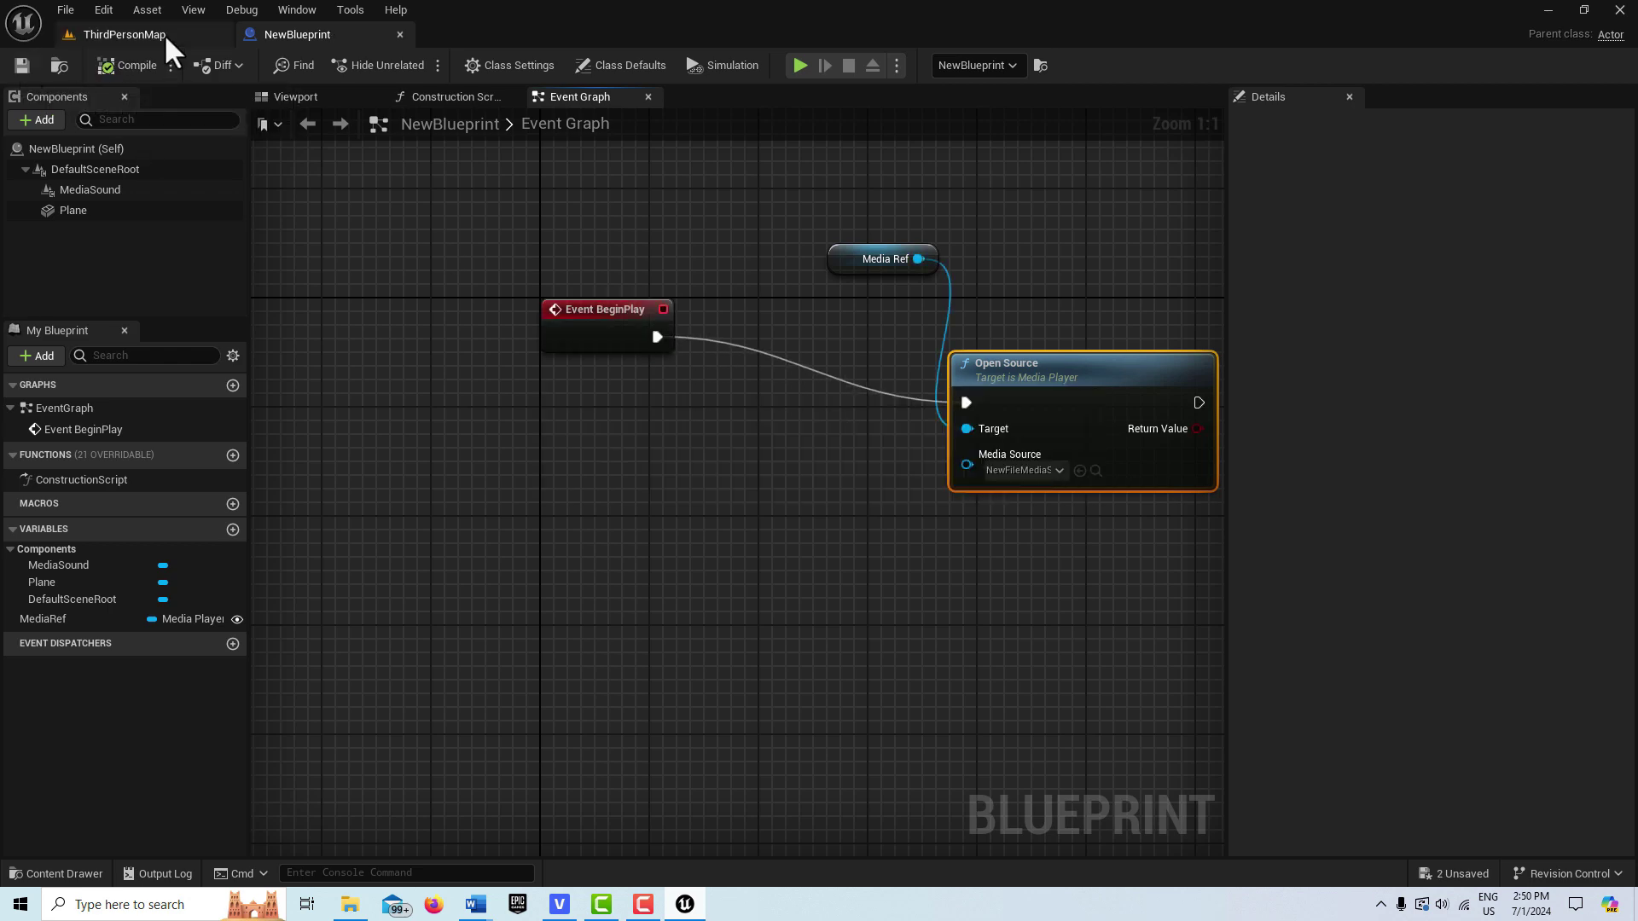
click(163, 33)
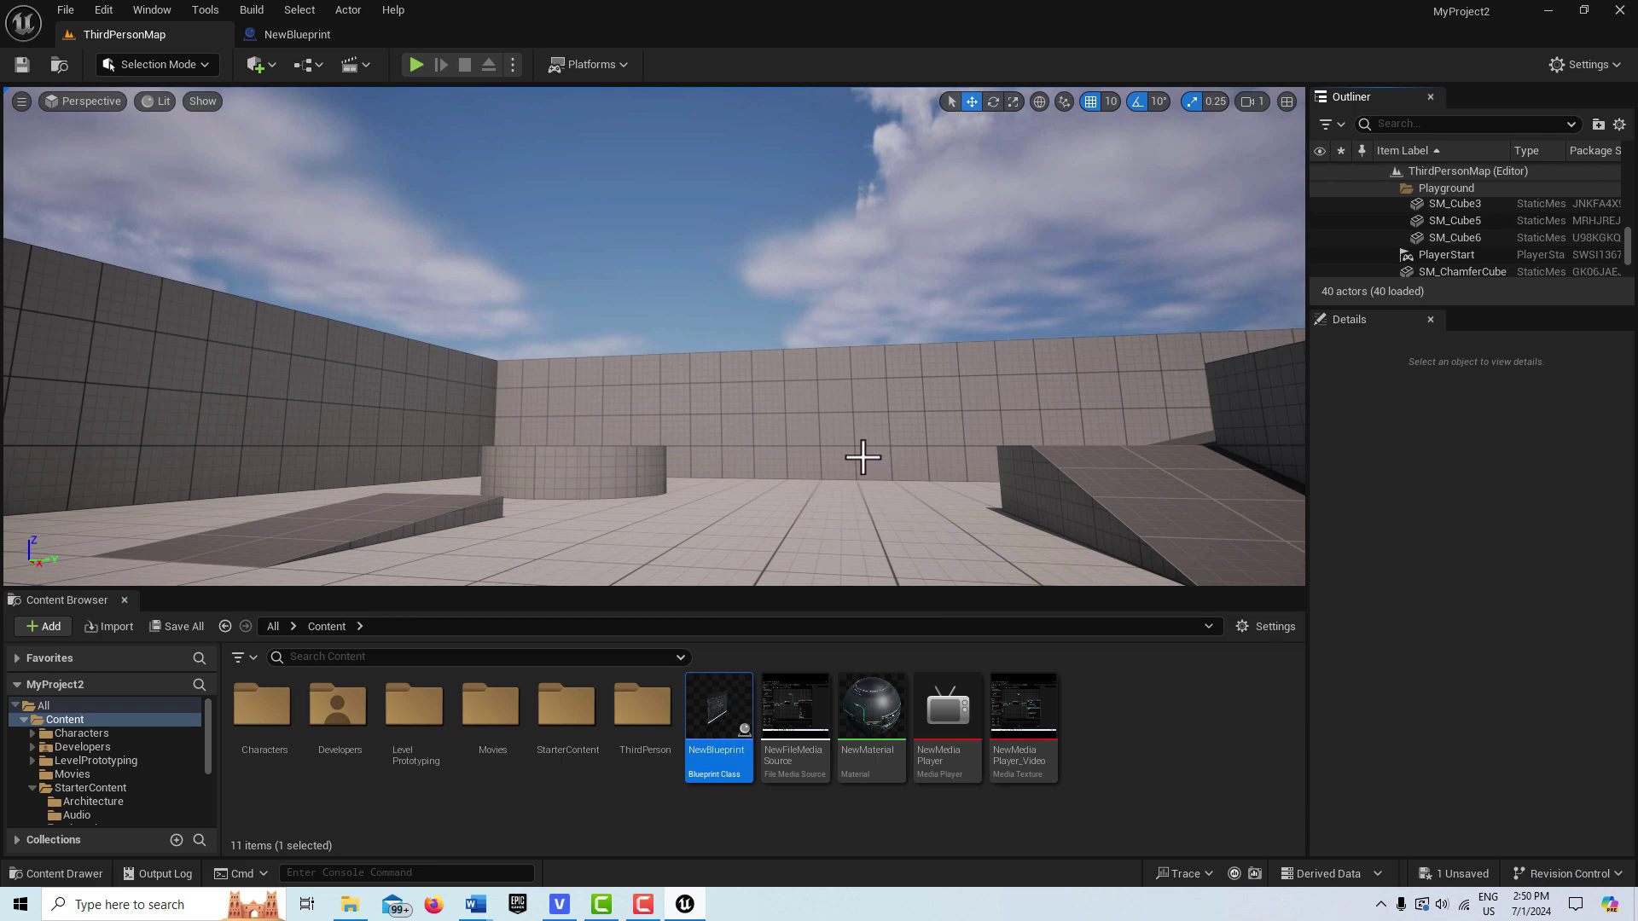
Place NewBlueprint in the level, rotate it to face the camera, scale to 6.04, raise to Z 250.
drag(863, 457, 644, 915)
drag(709, 749, 687, 250)
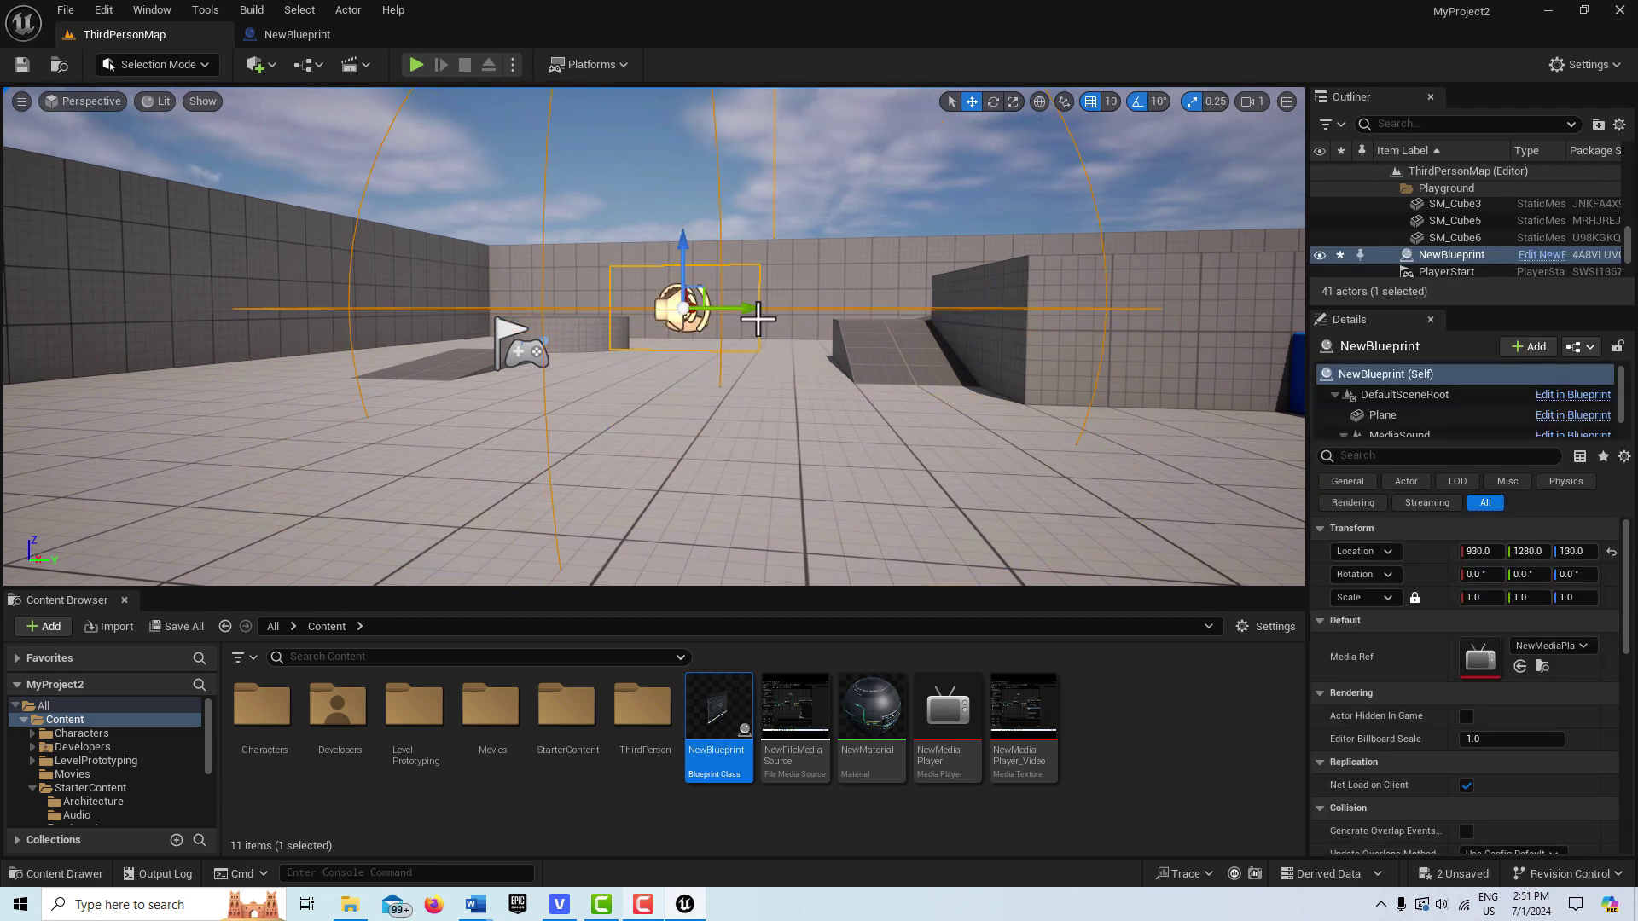
key(e)
key(w)
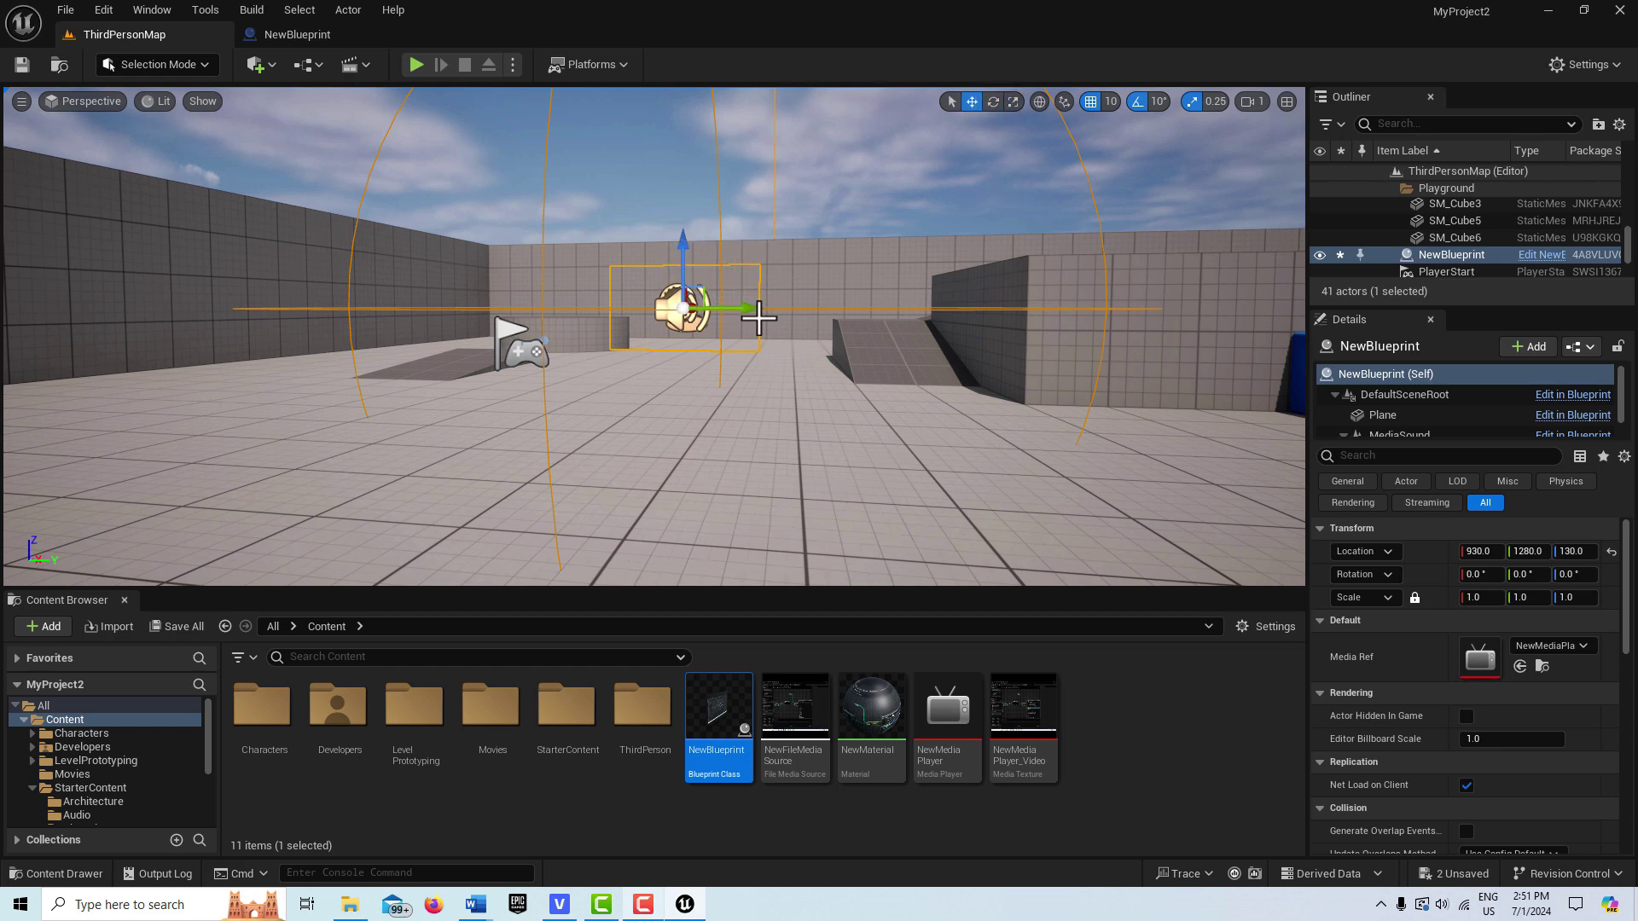
key(e)
drag(745, 309, 807, 325)
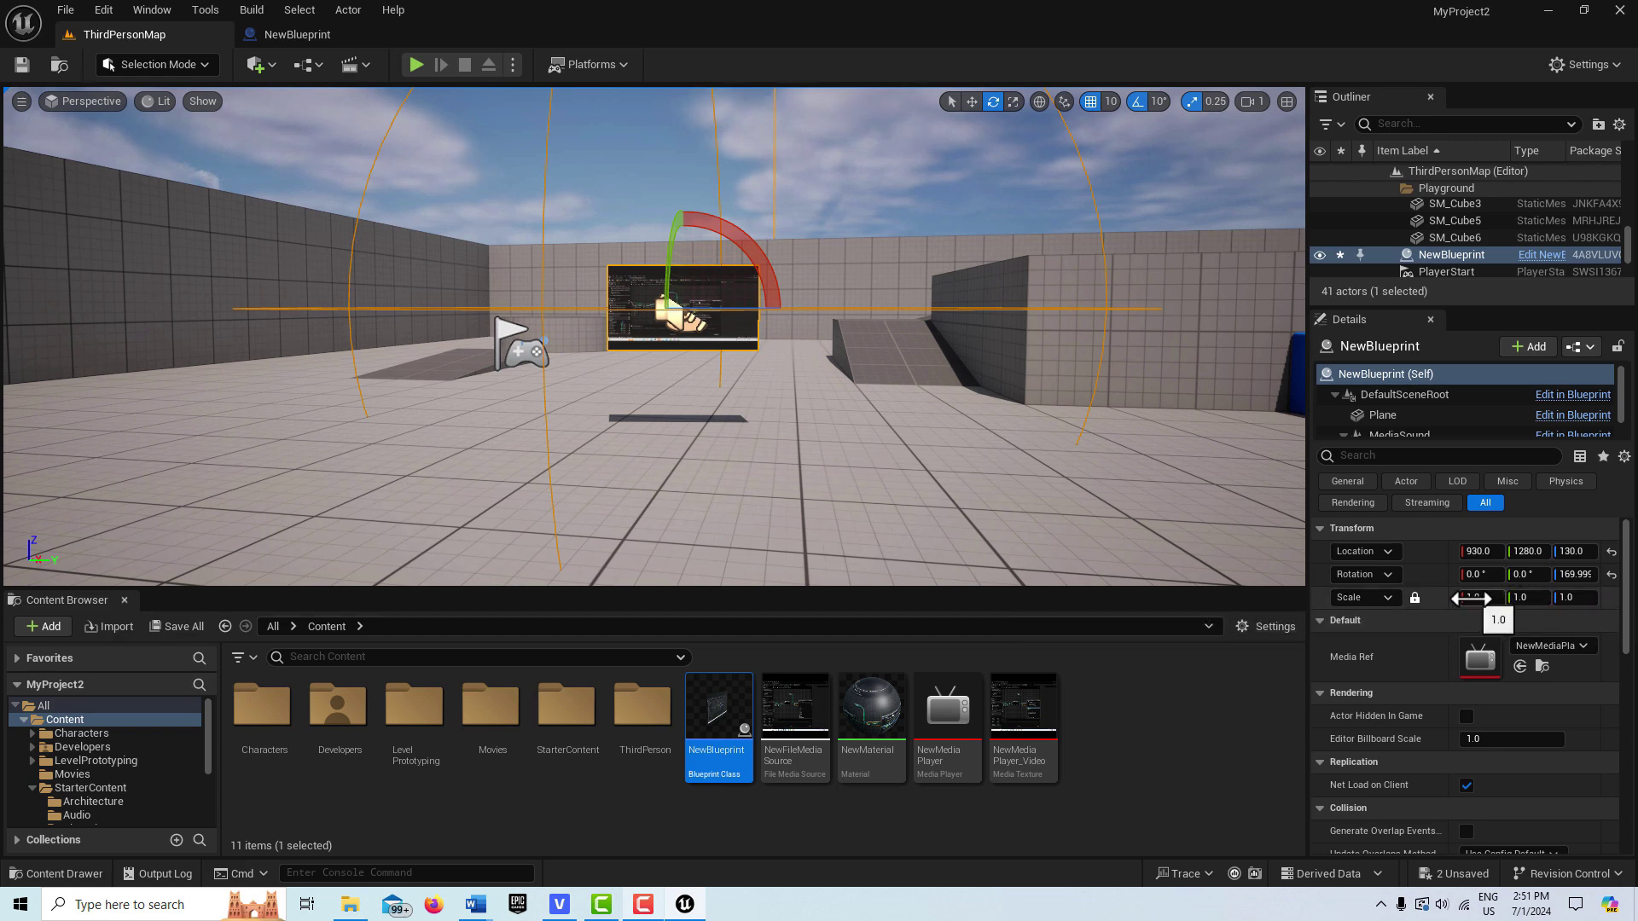
drag(1523, 594, 1636, 594)
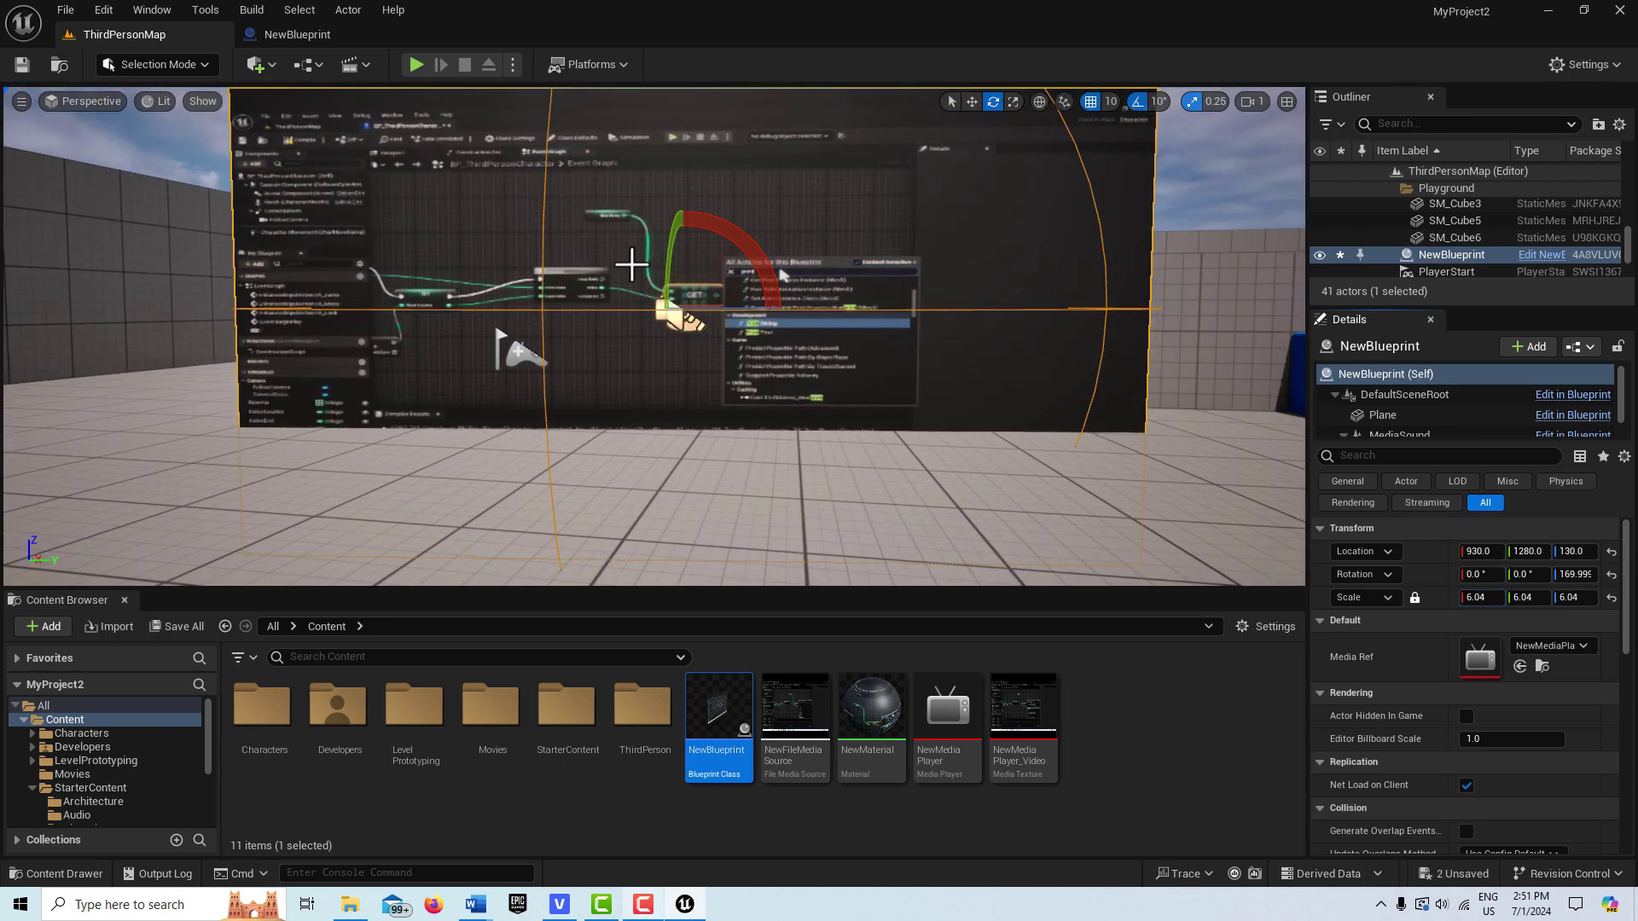
key(space)
key(space)
drag(682, 249, 682, 136)
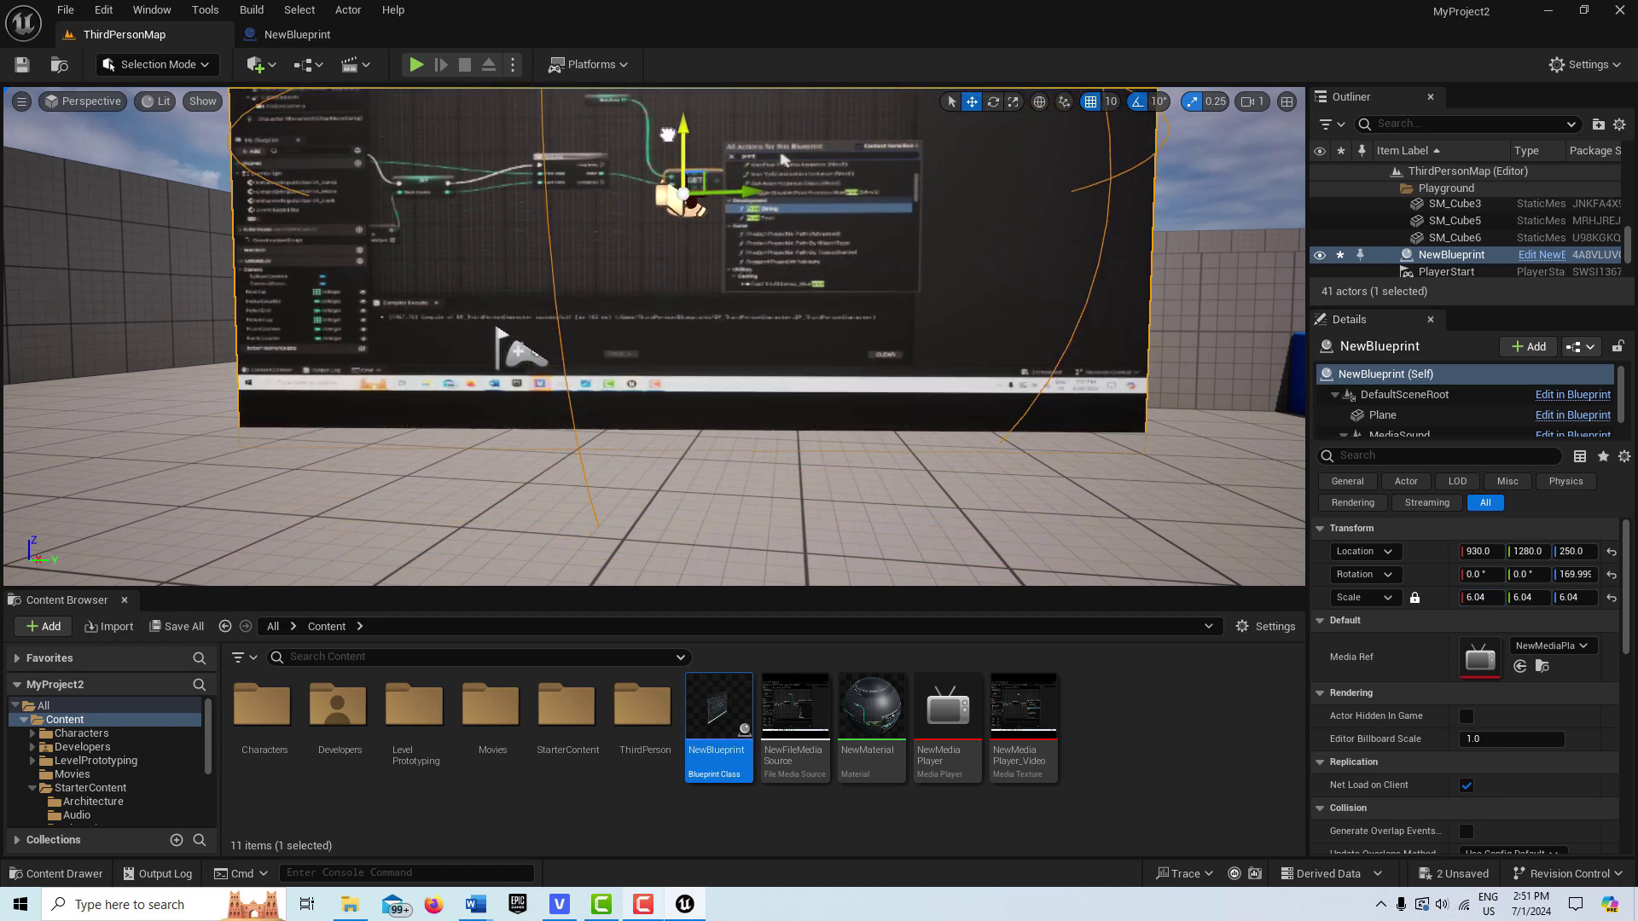
Move the PlayerStart nearer the video screen and playtest the level.
click(522, 349)
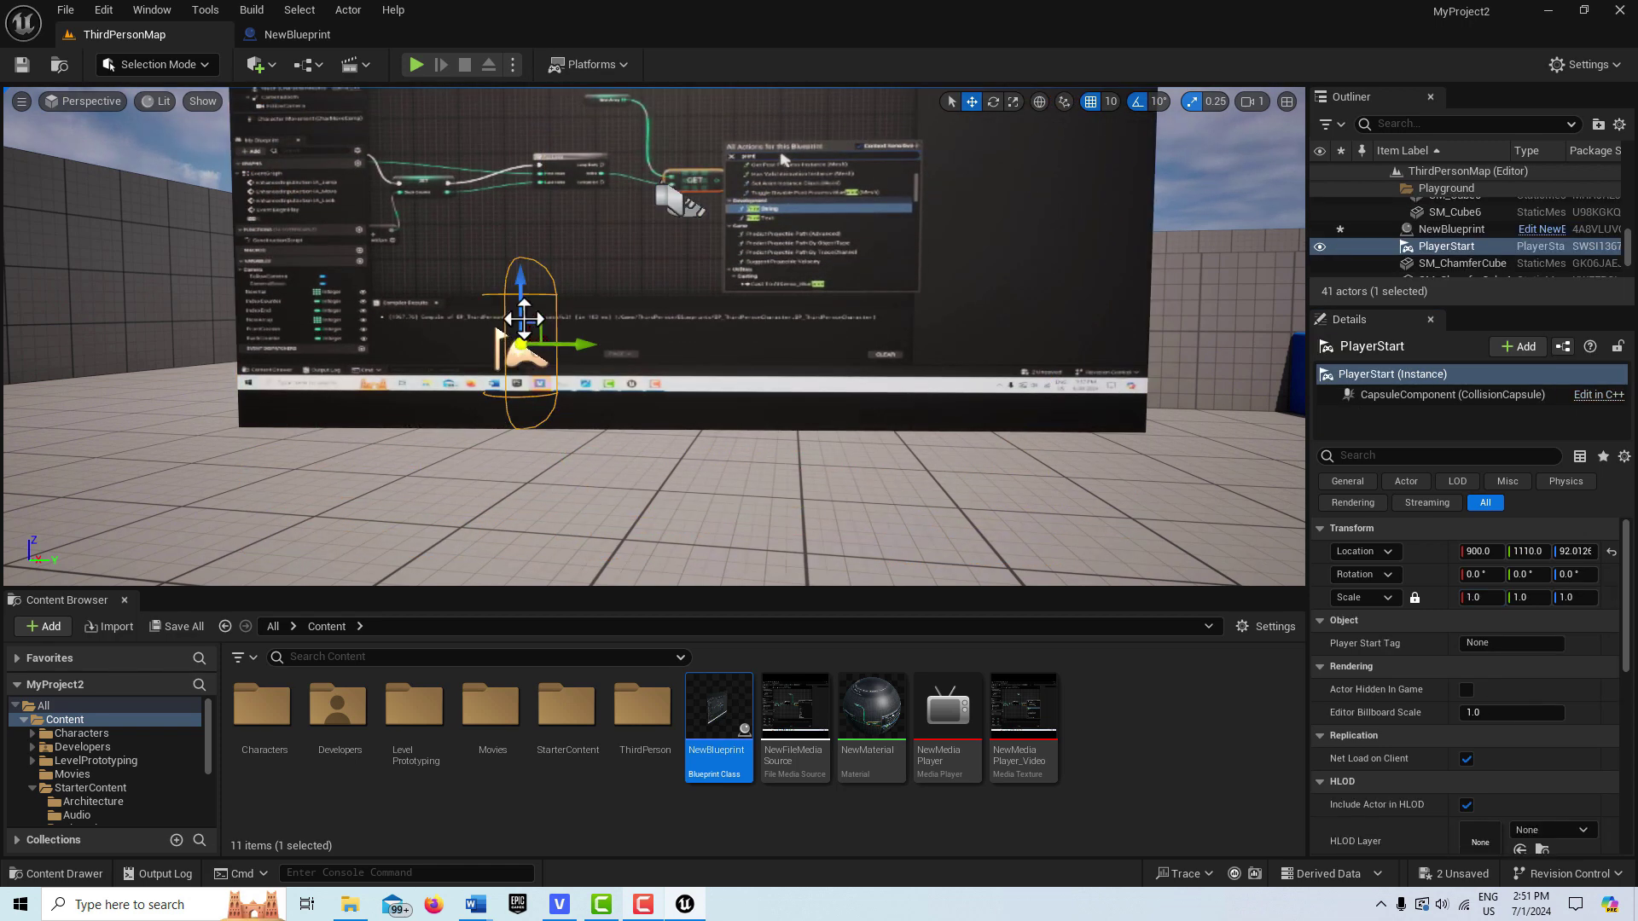
drag(529, 341, 622, 237)
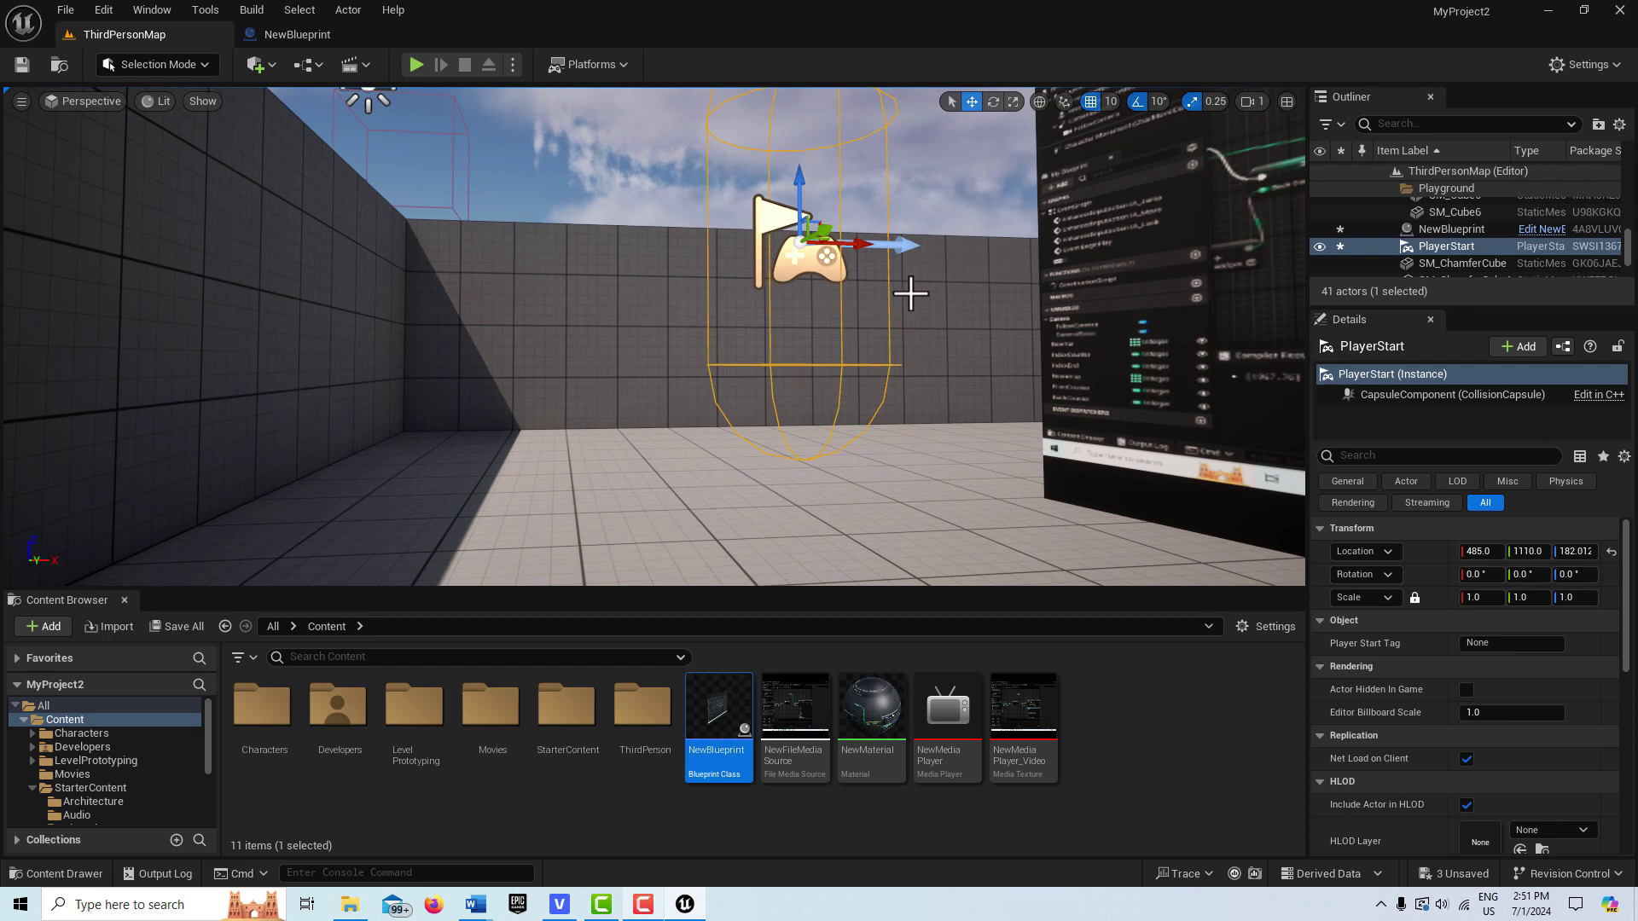
click(412, 65)
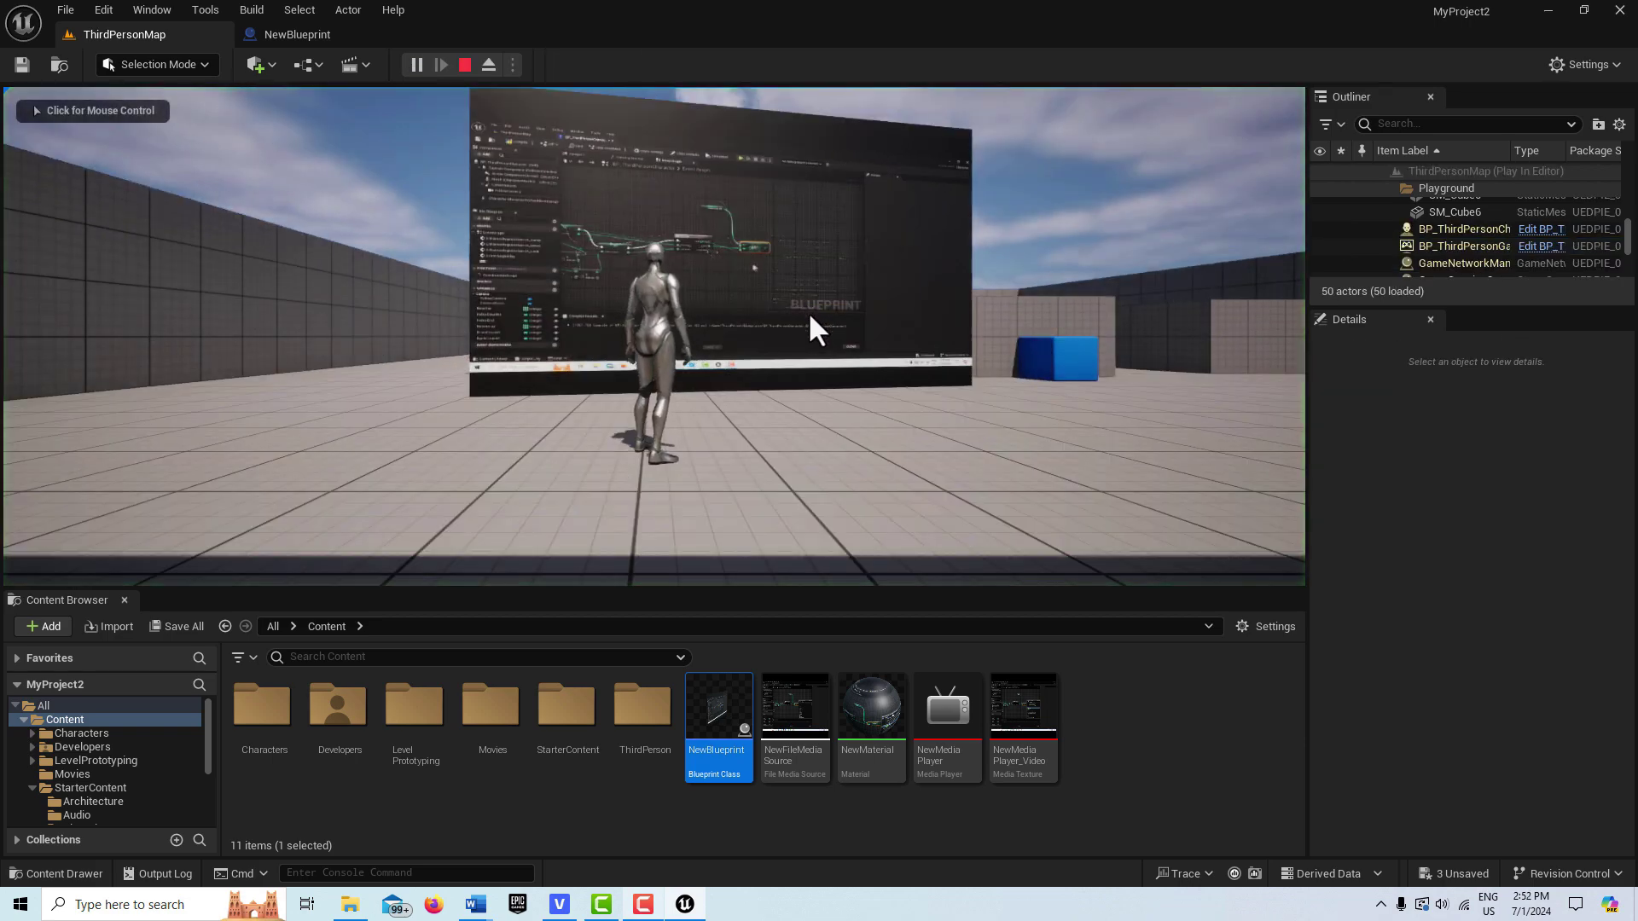
Walk the character around the playing video screen, then exit the play session with Esc.
click(812, 319)
key(a)
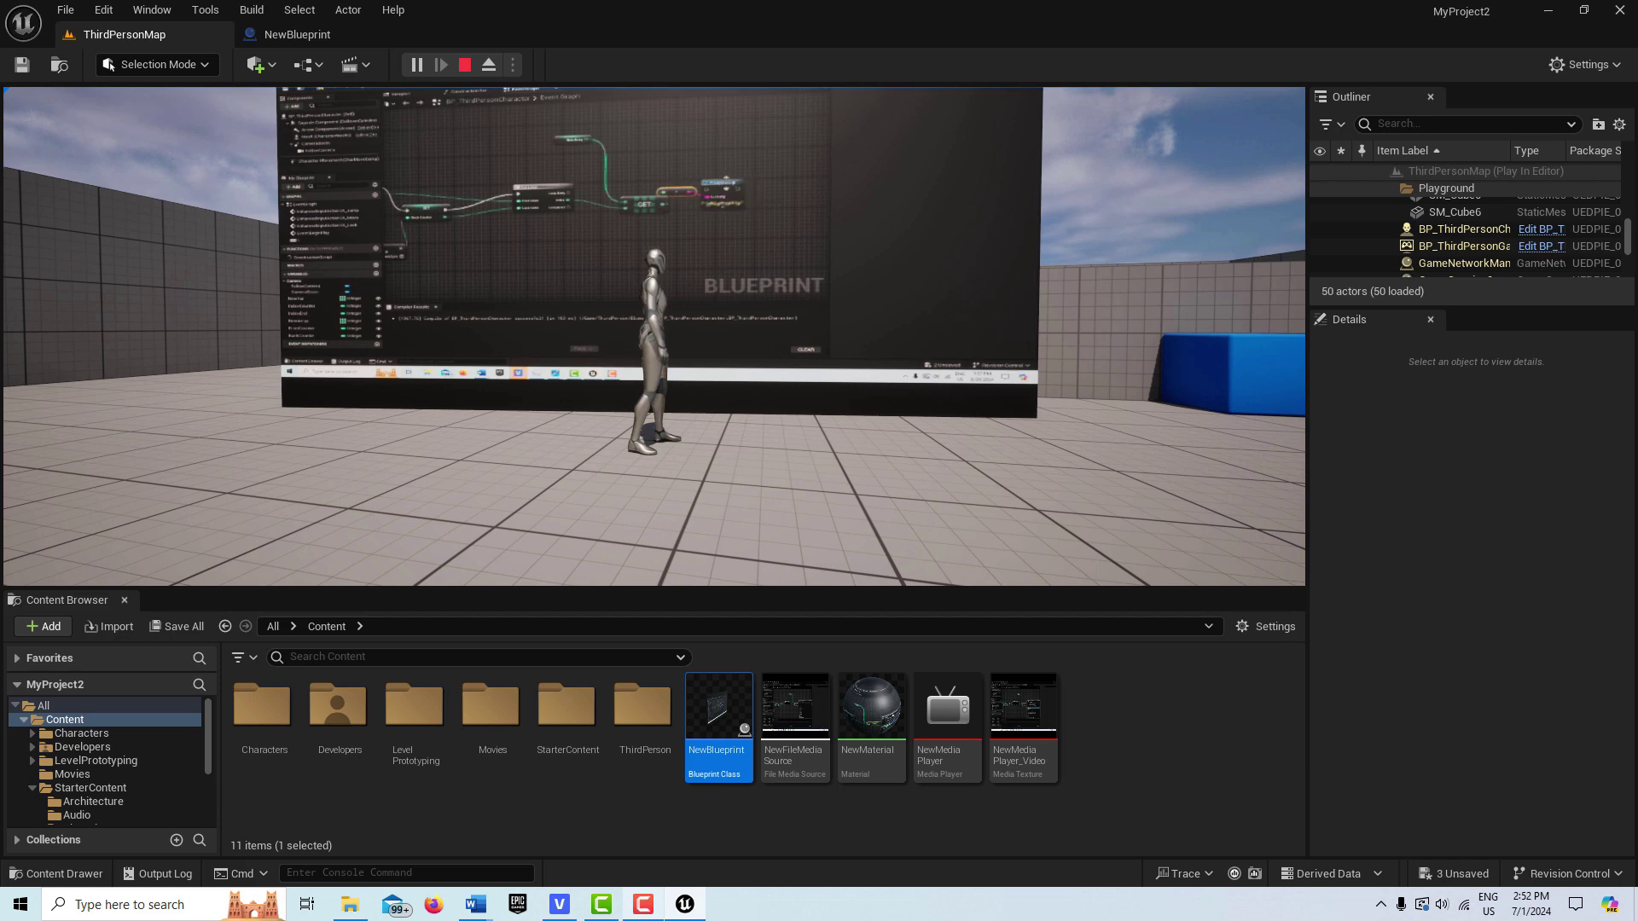
key(Escape)
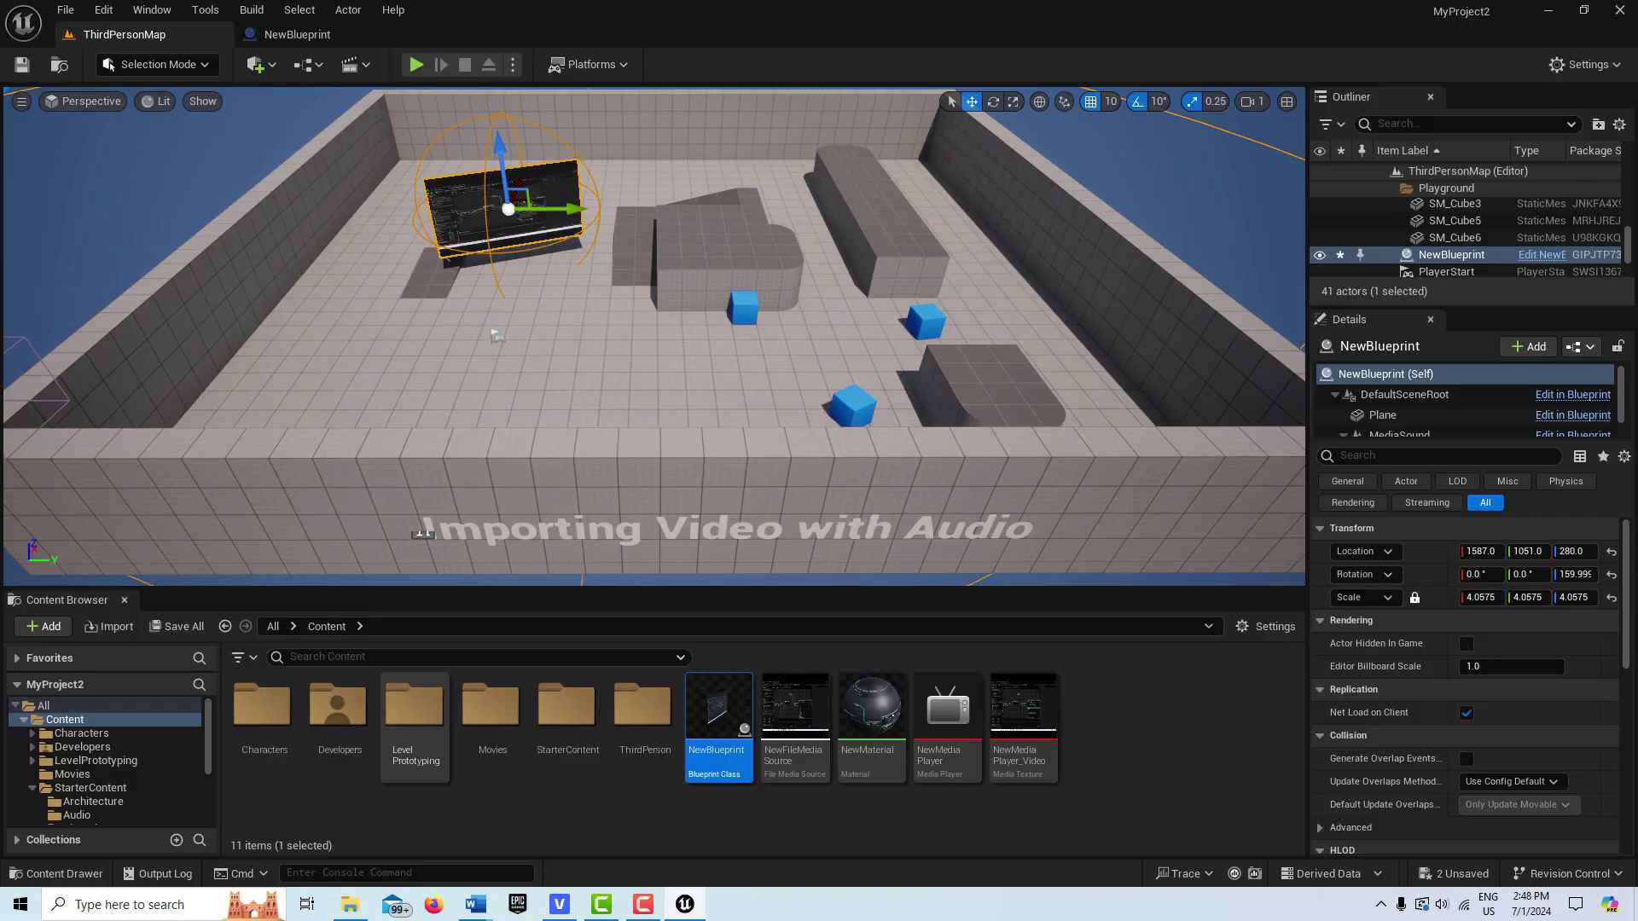
Bring up the File Explorer window showing Content\Movies with test3.avi.
click(349, 906)
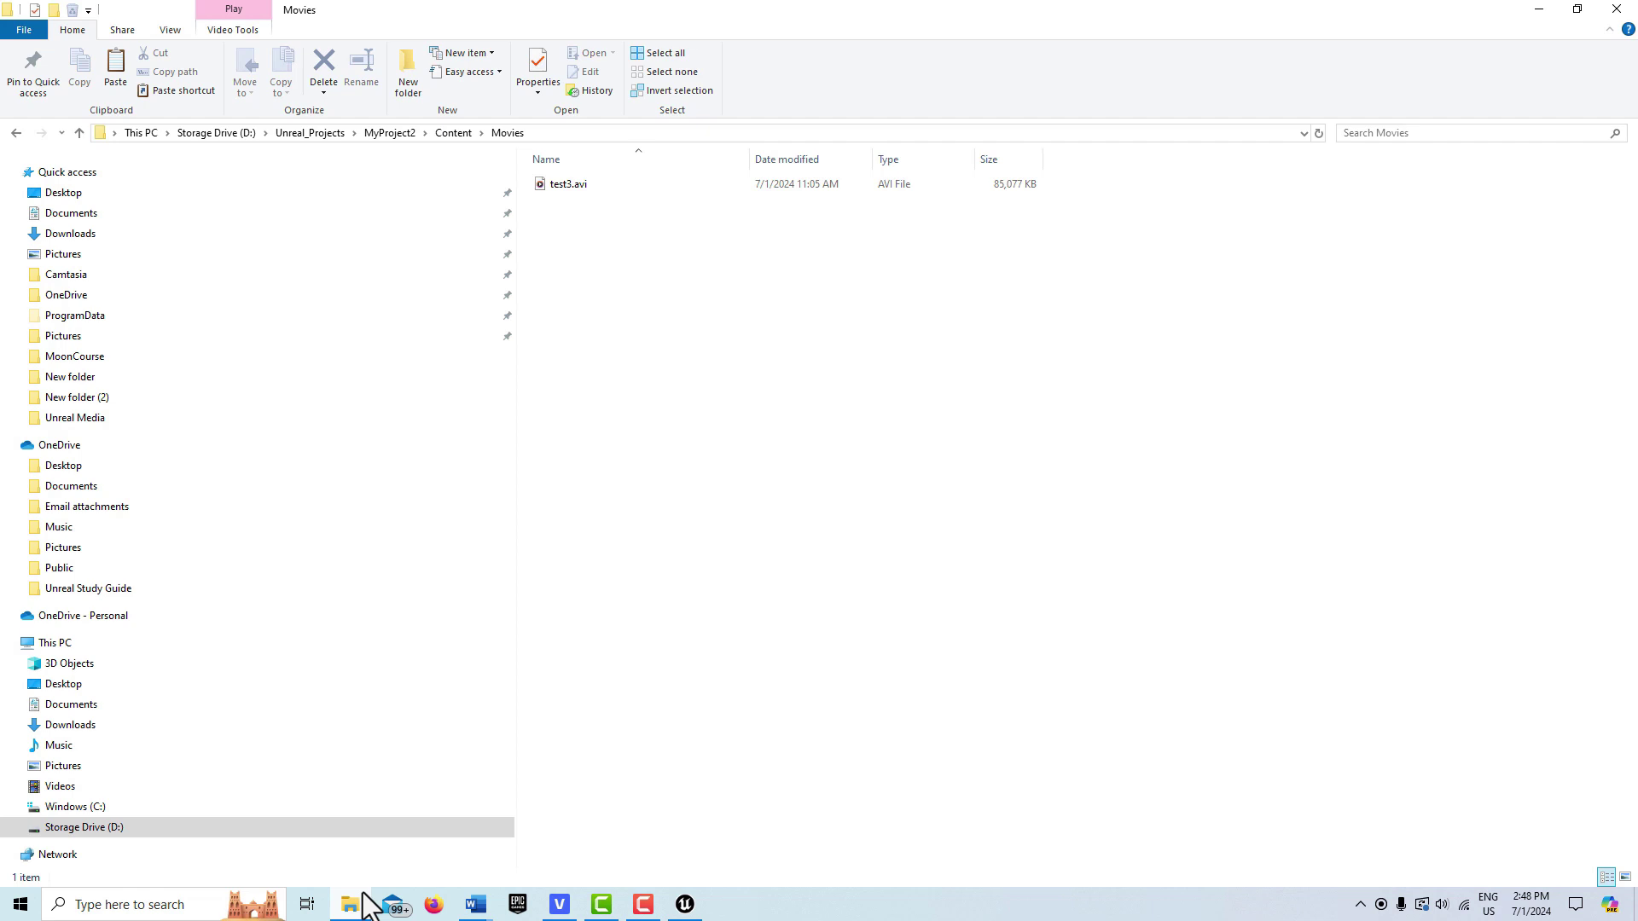
click(556, 181)
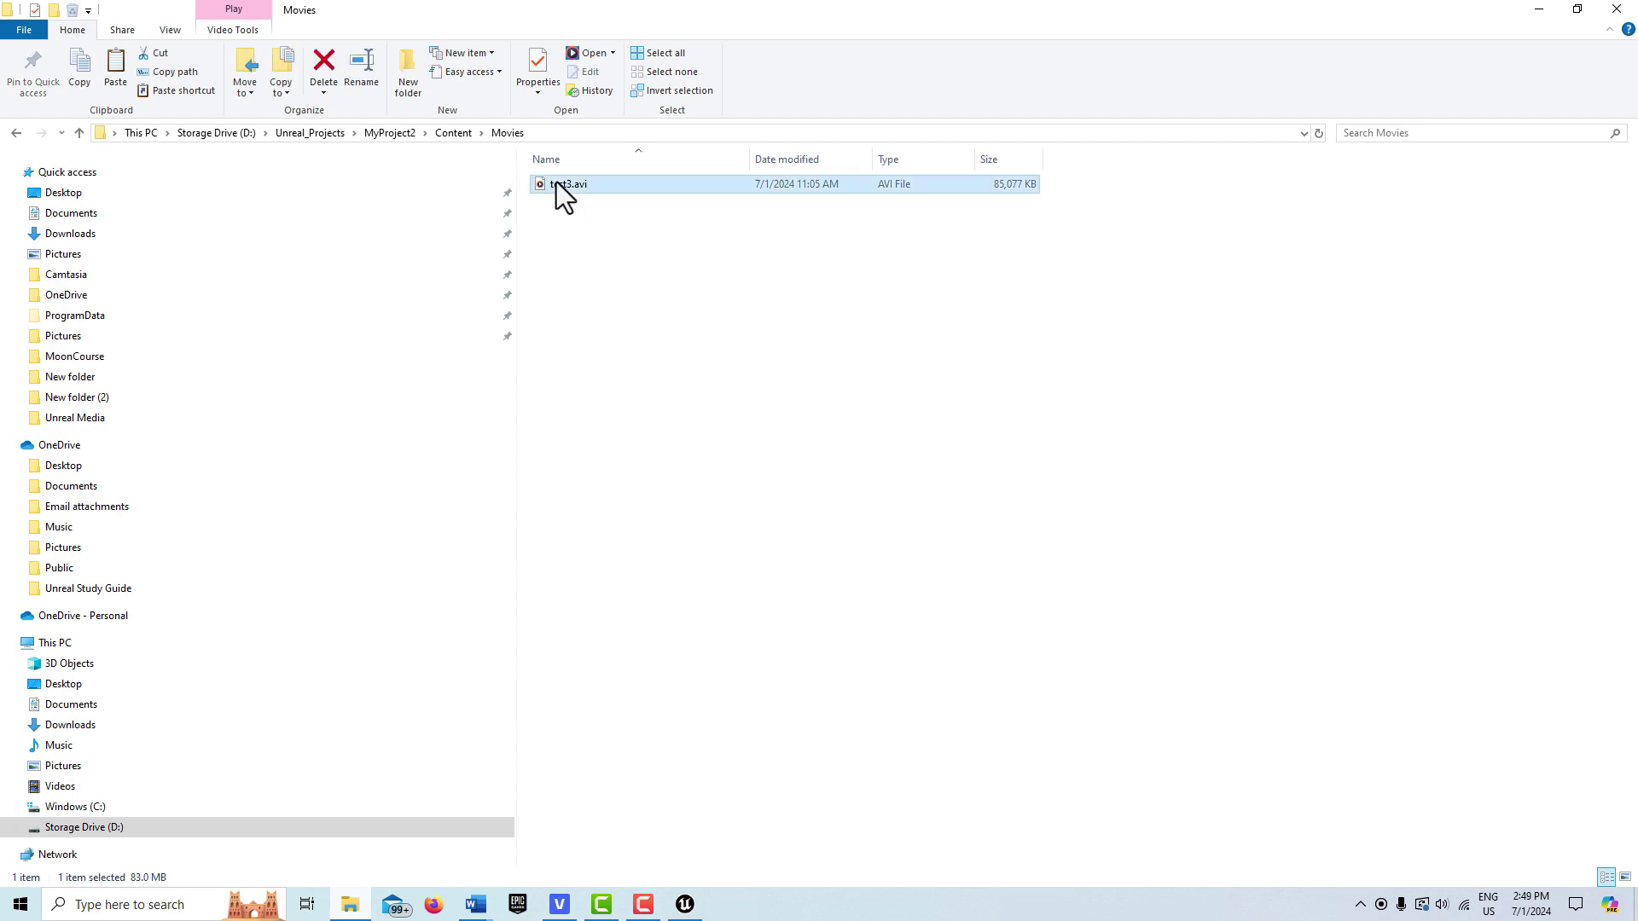
right_click(556, 181)
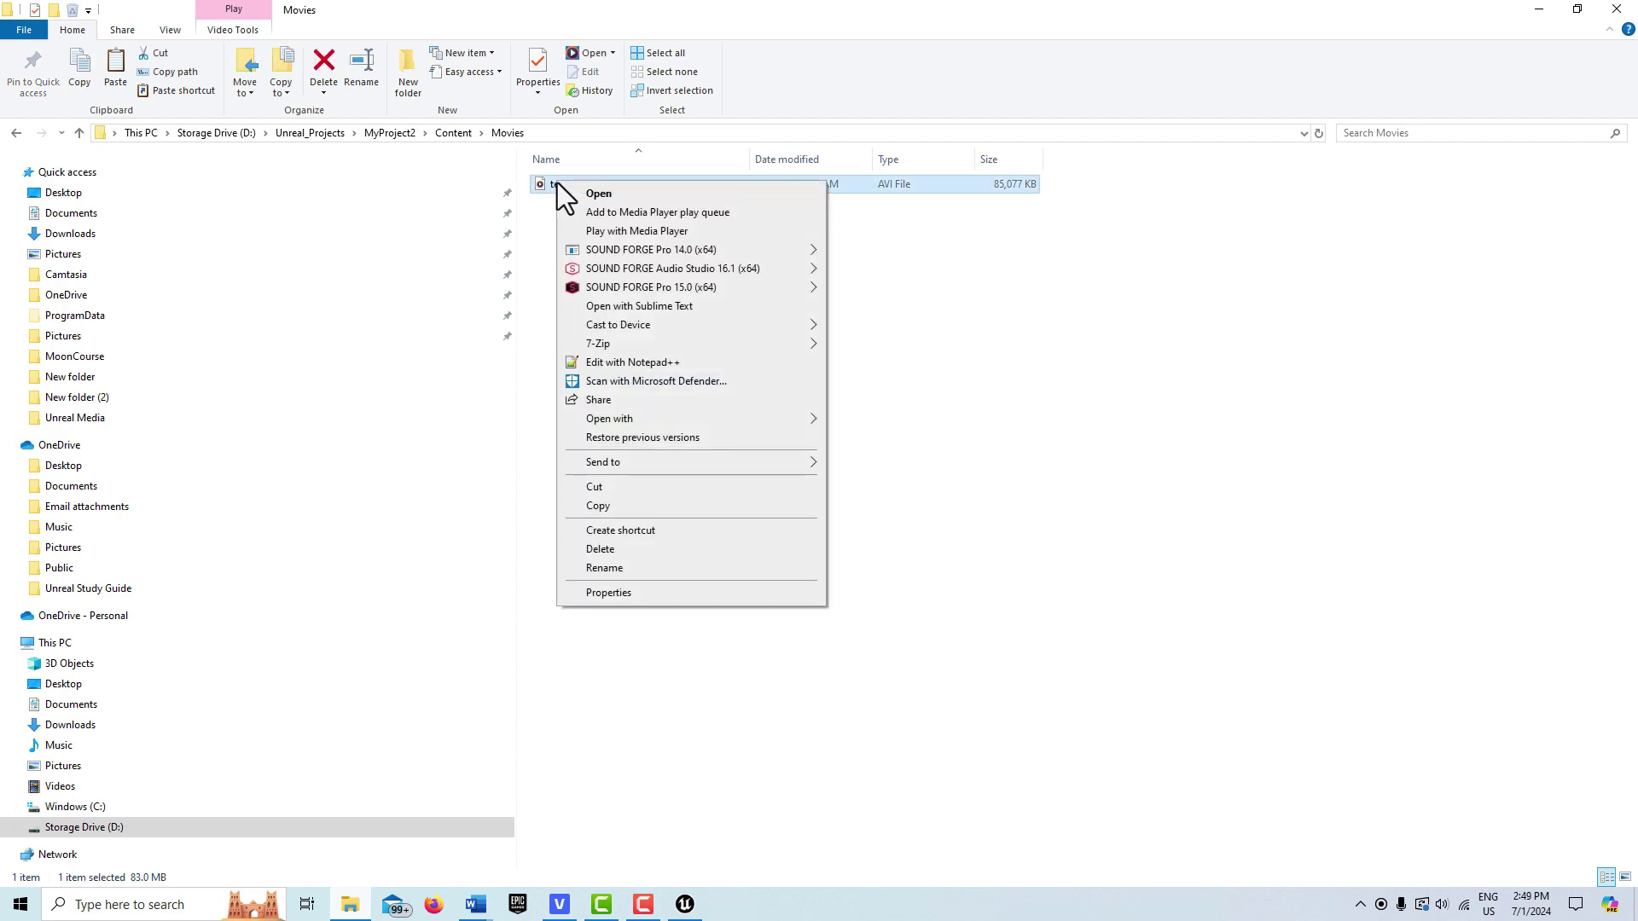
click(662, 594)
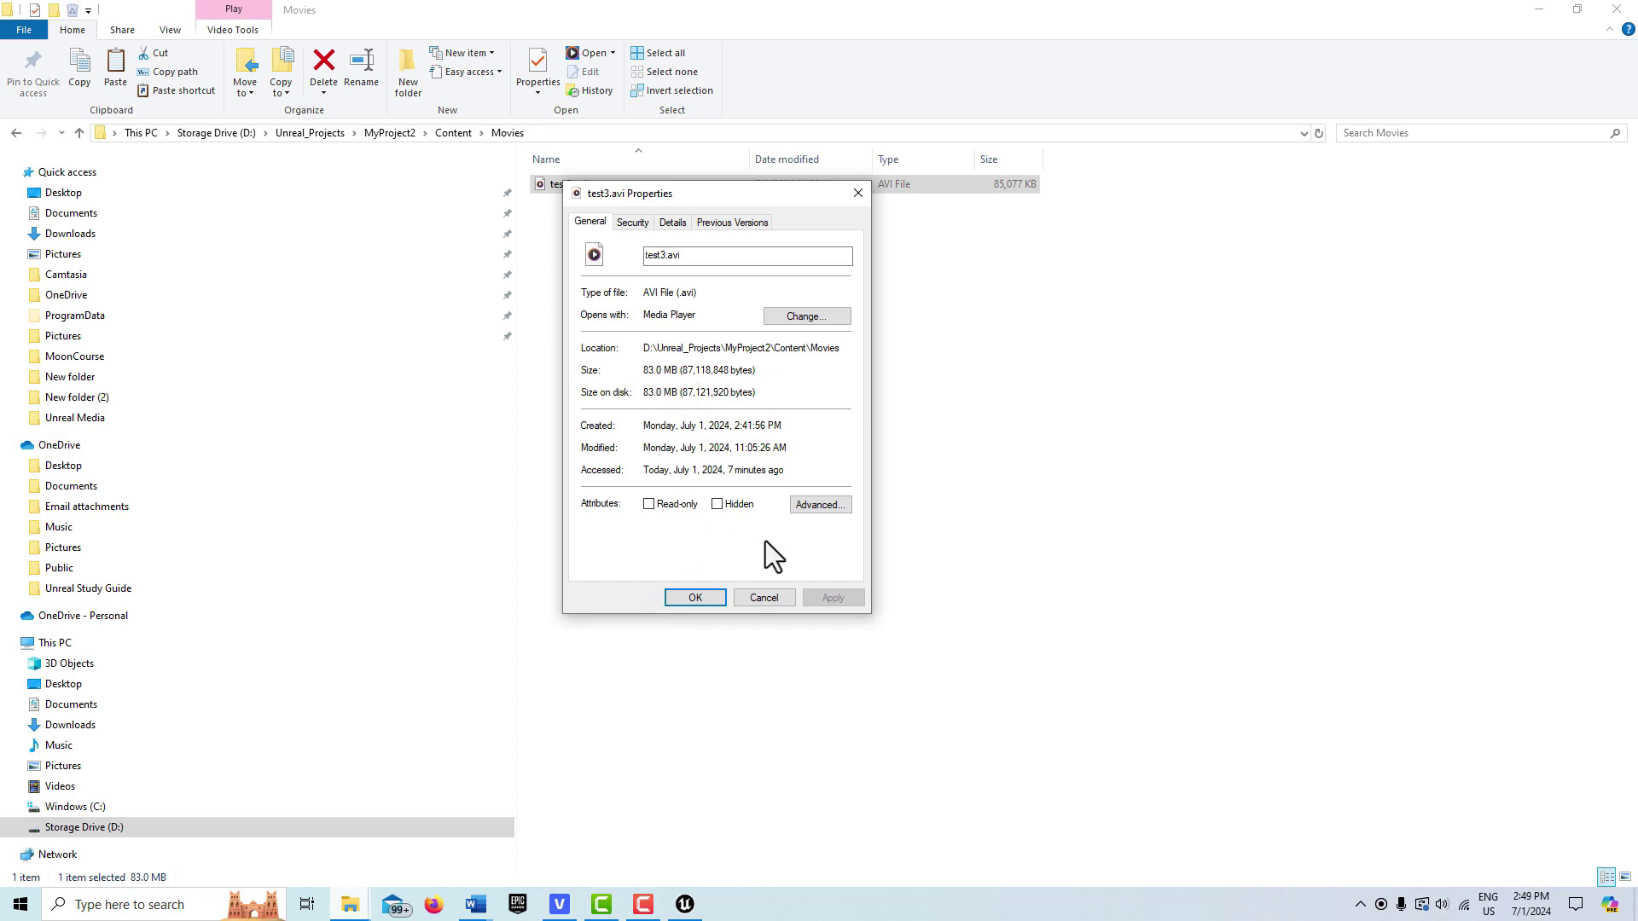
click(782, 596)
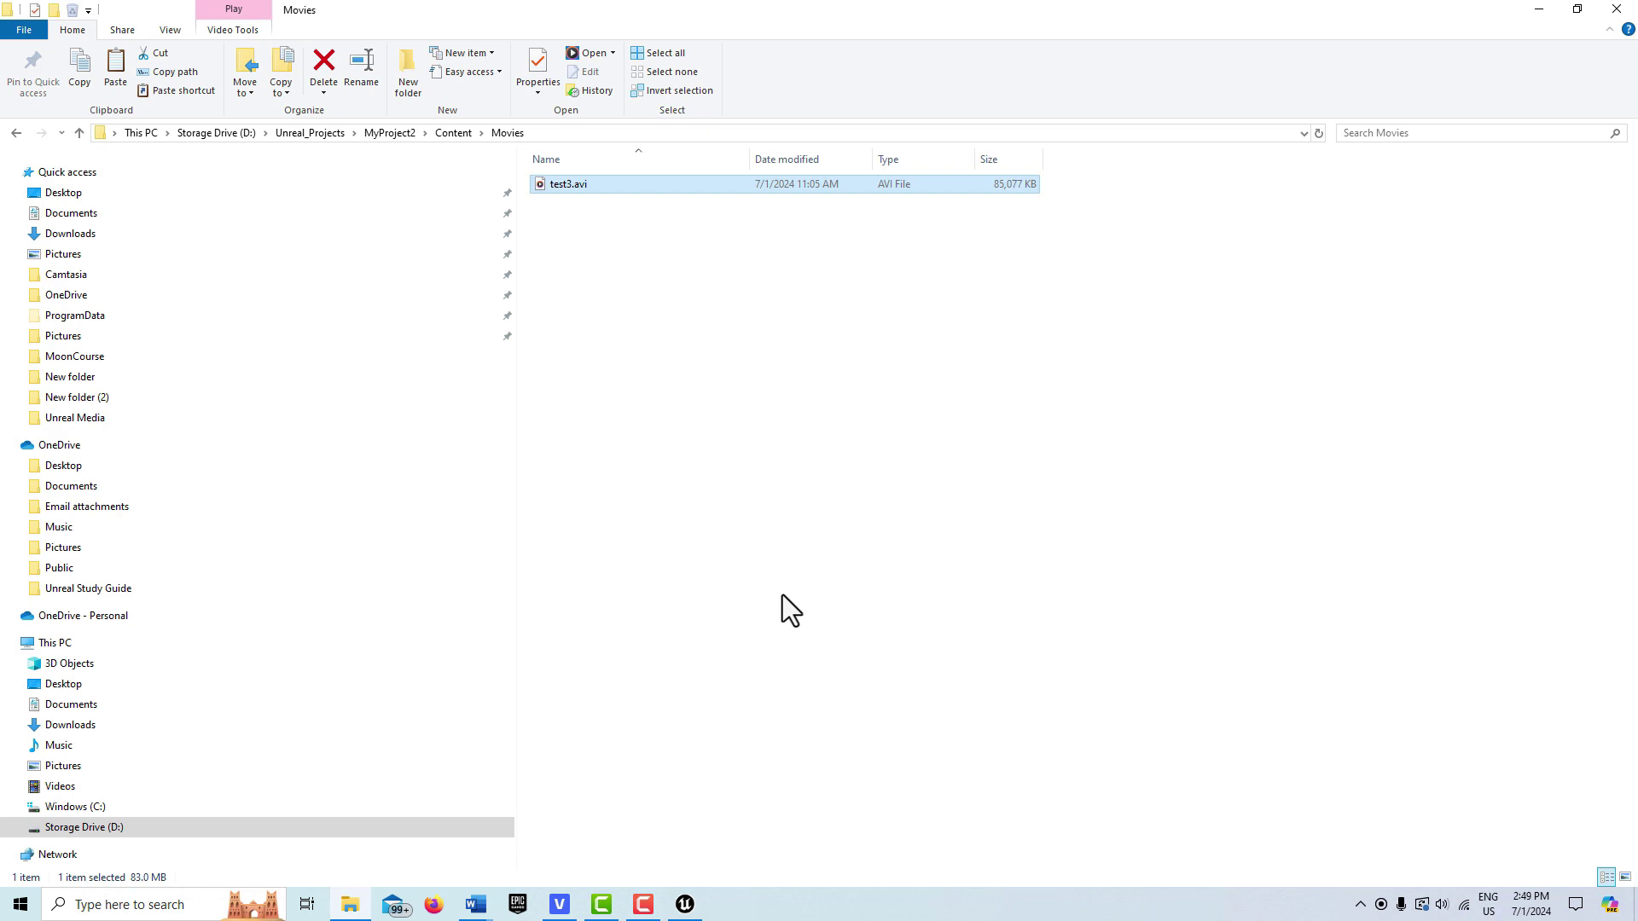